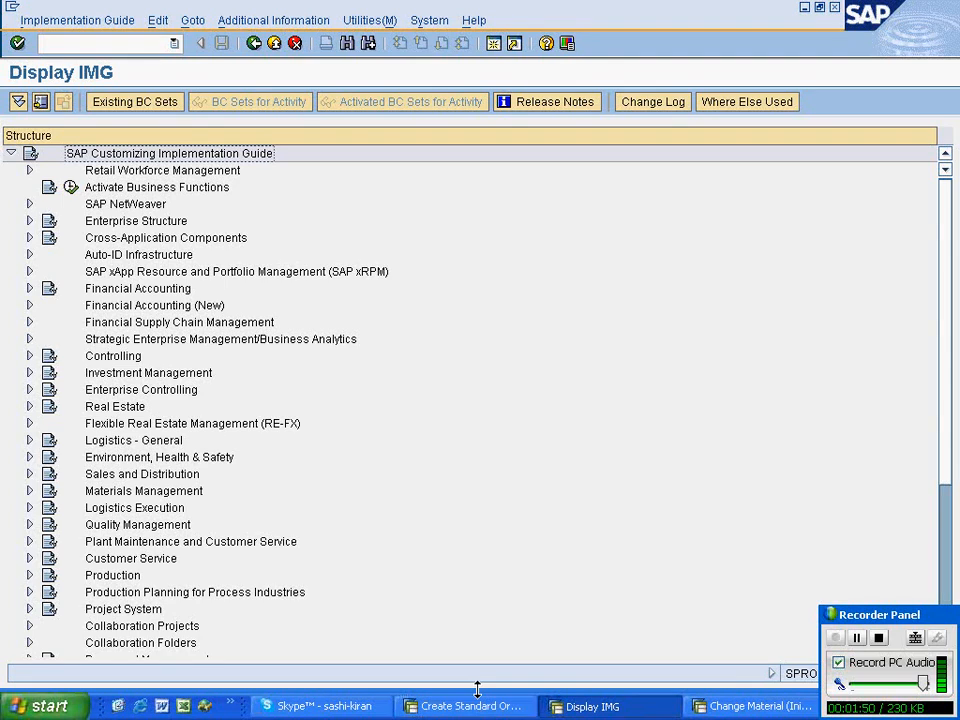
# Step: Switch to the Change Material session and open material R-B104 with all views, plant 1000, sales organization 1000 and distribution channel 10
pyautogui.click(740, 708)
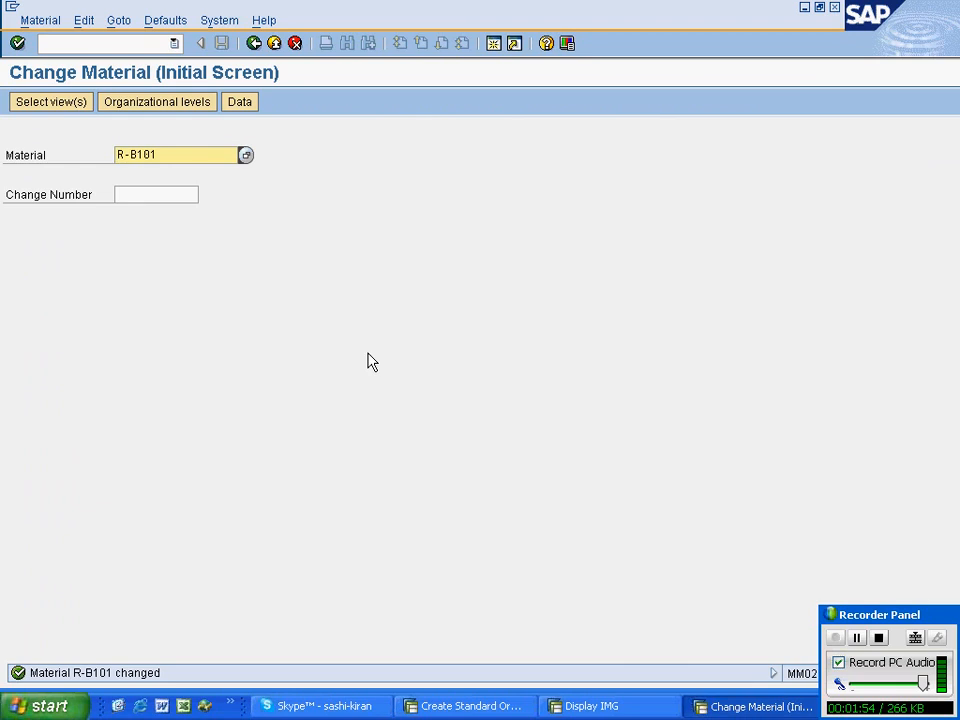
pyautogui.click(172, 150)
pyautogui.press('BackSpace')
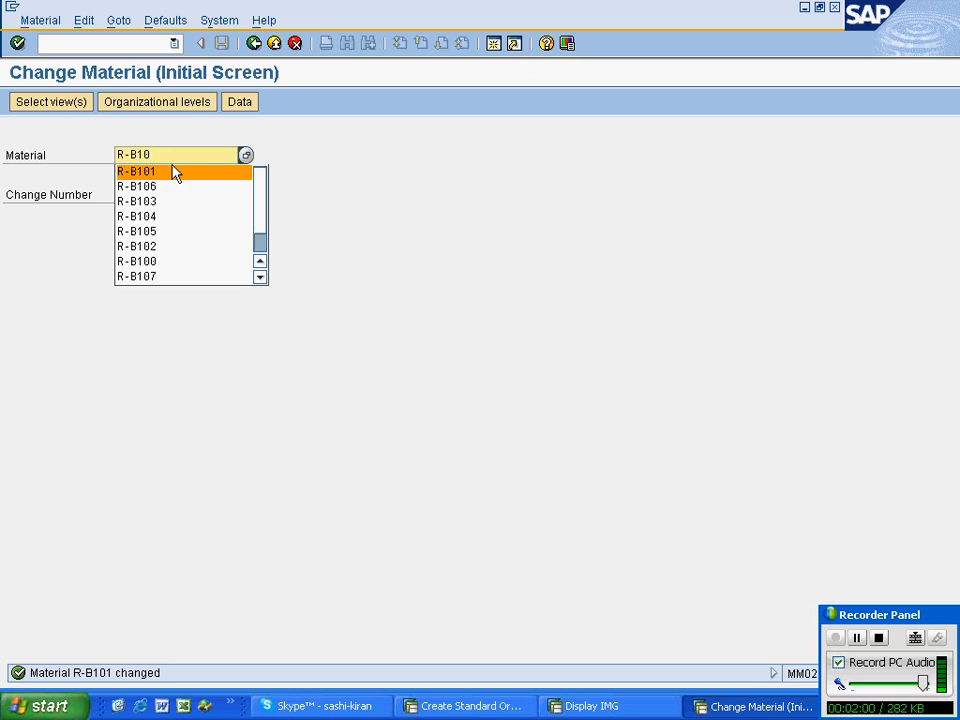
pyautogui.click(176, 216)
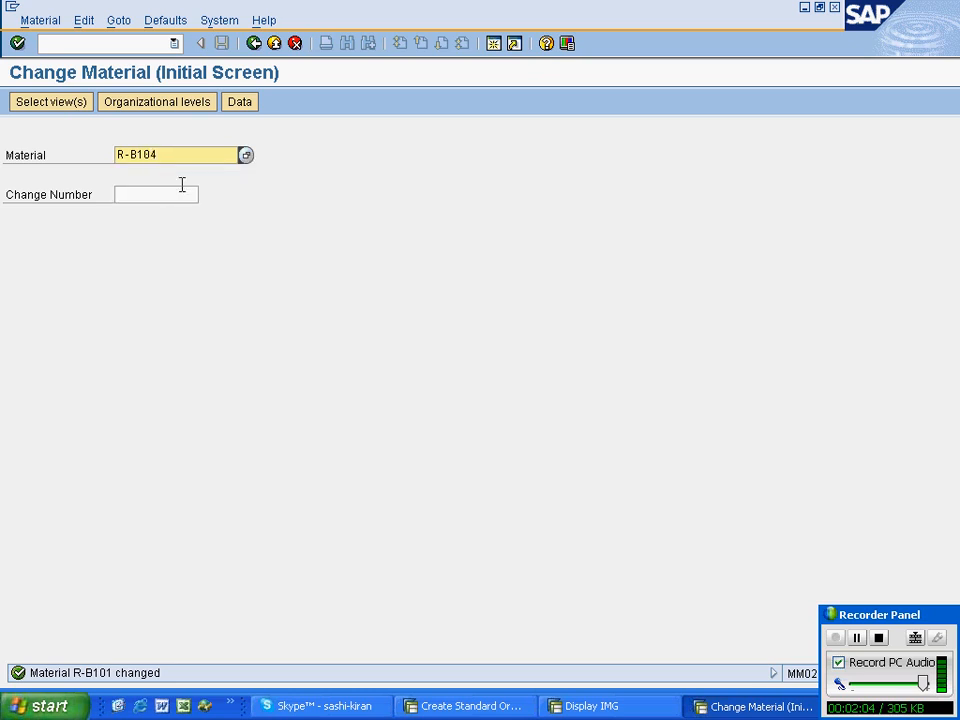
pyautogui.press('Return')
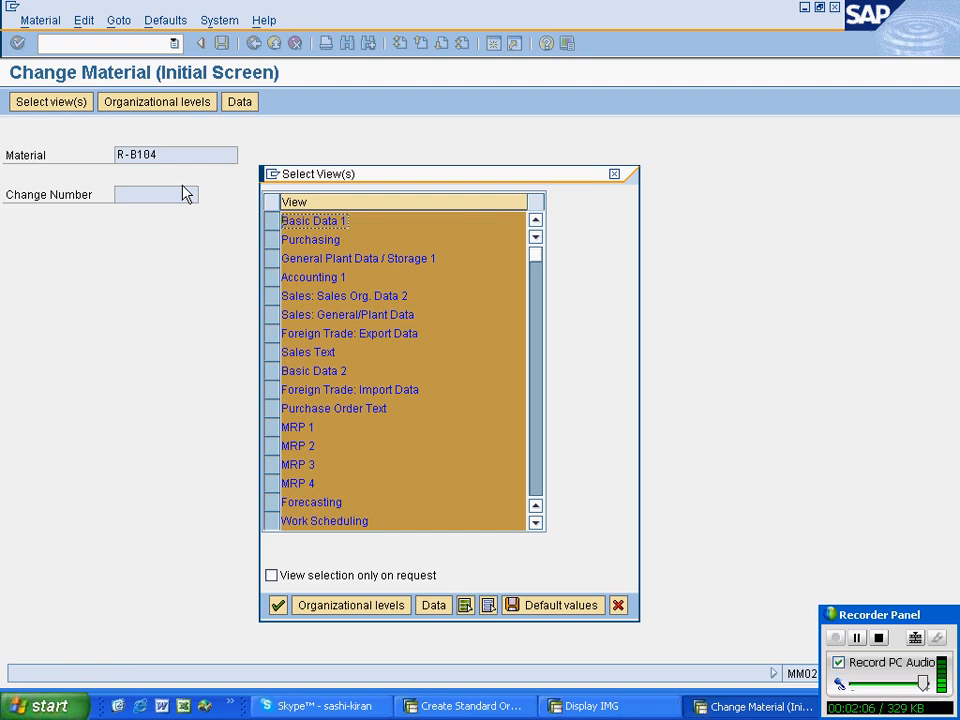
pyautogui.press('Return')
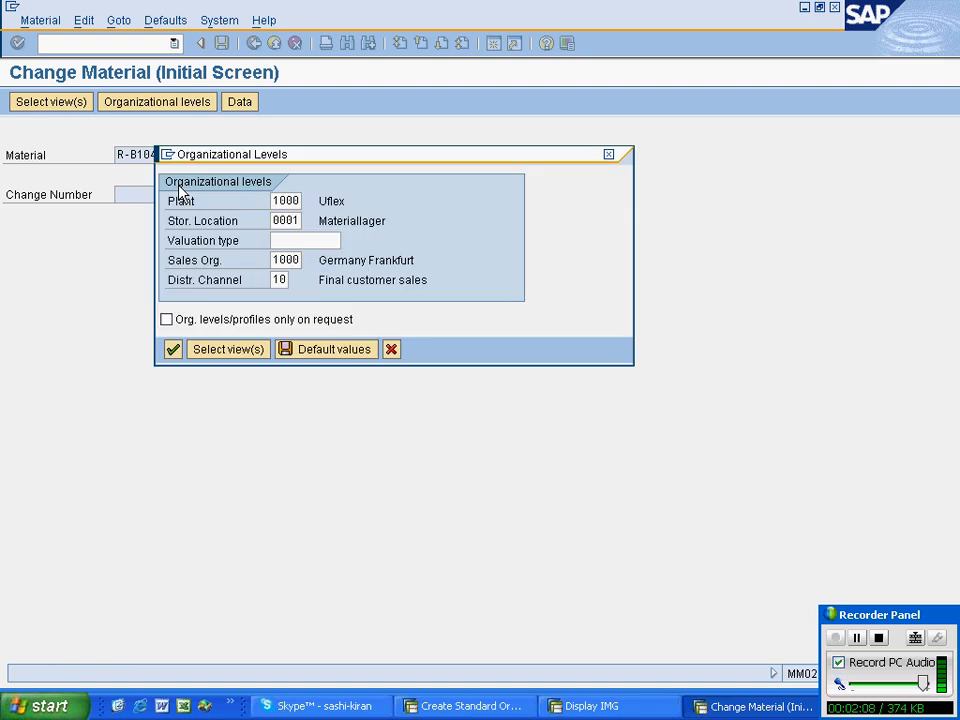
pyautogui.press('Return')
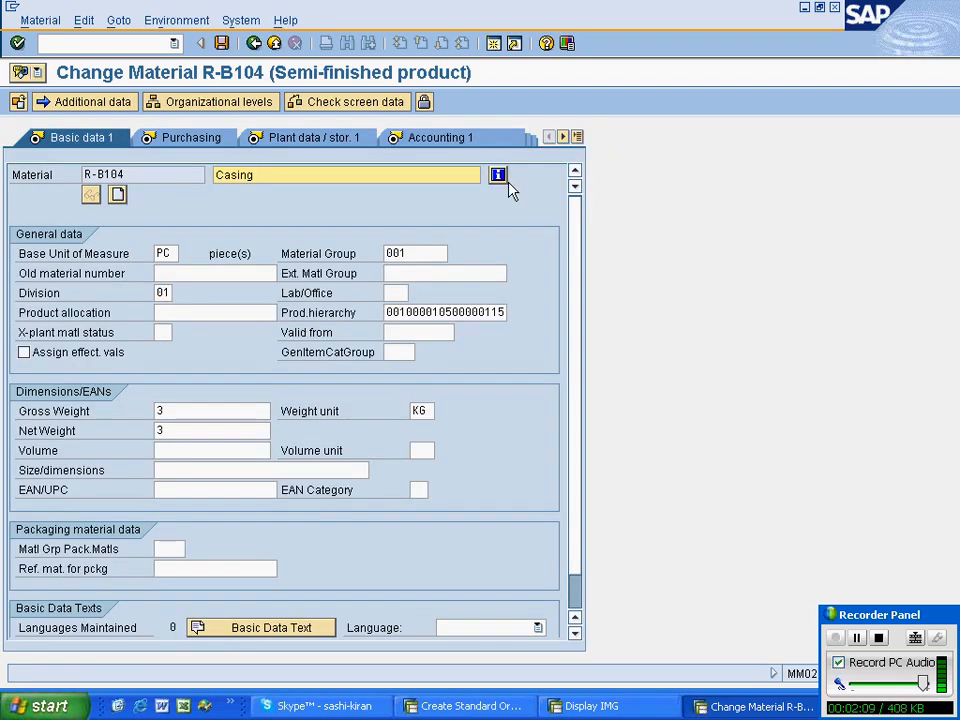
# Step: Show the Sales: sales org. 2 view, clear the item category group and list its possible entries
pyautogui.click(576, 137)
pyautogui.click(596, 233)
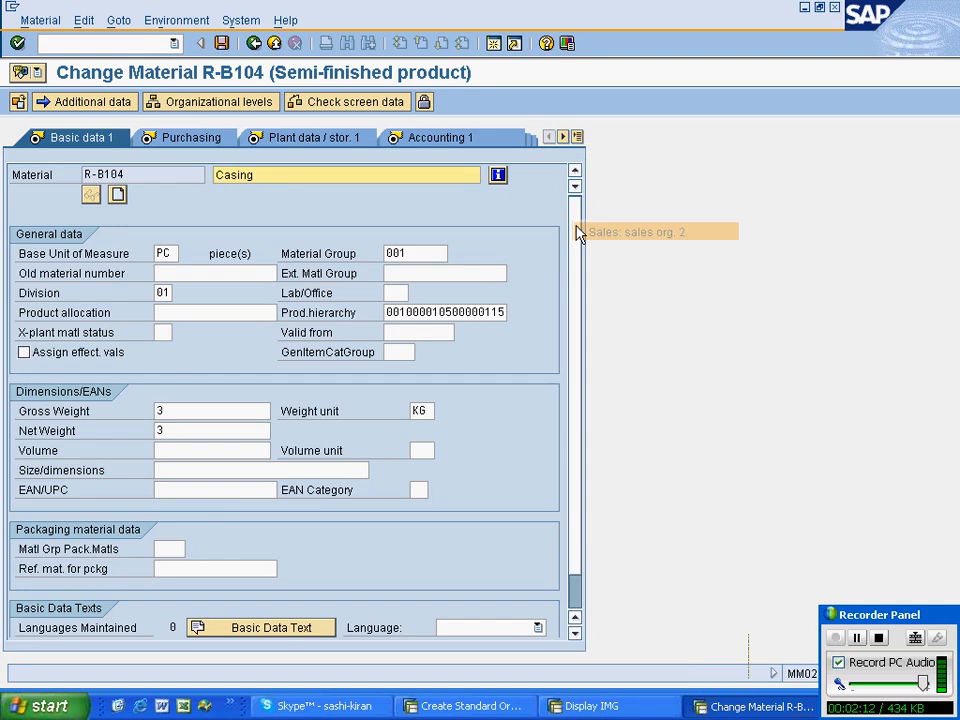
pyautogui.click(452, 316)
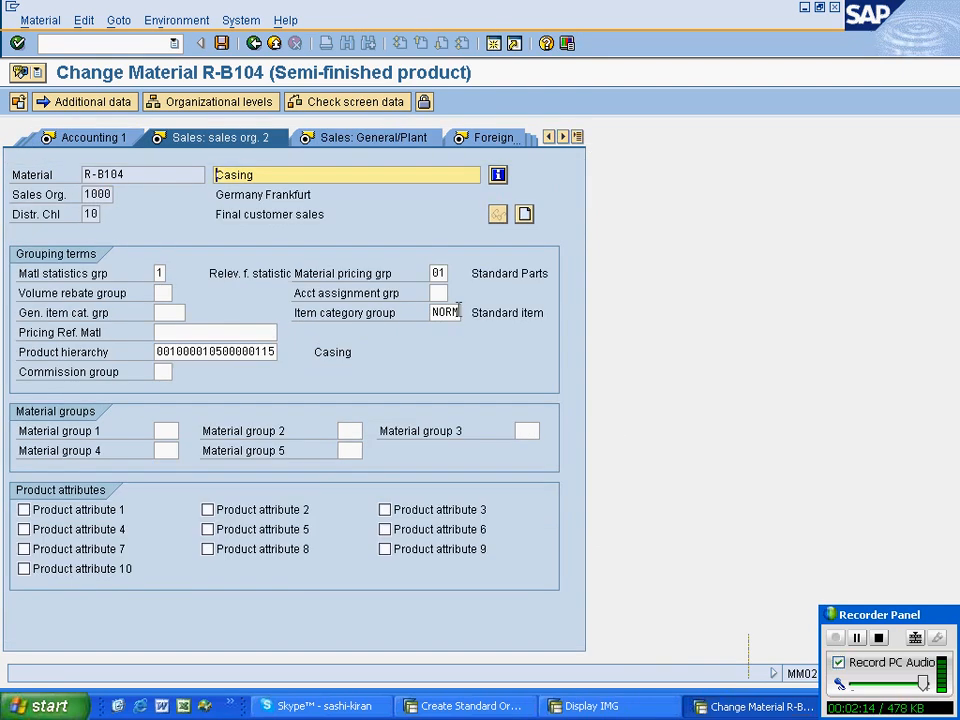
pyautogui.doubleClick(445, 313)
pyautogui.press('BackSpace')
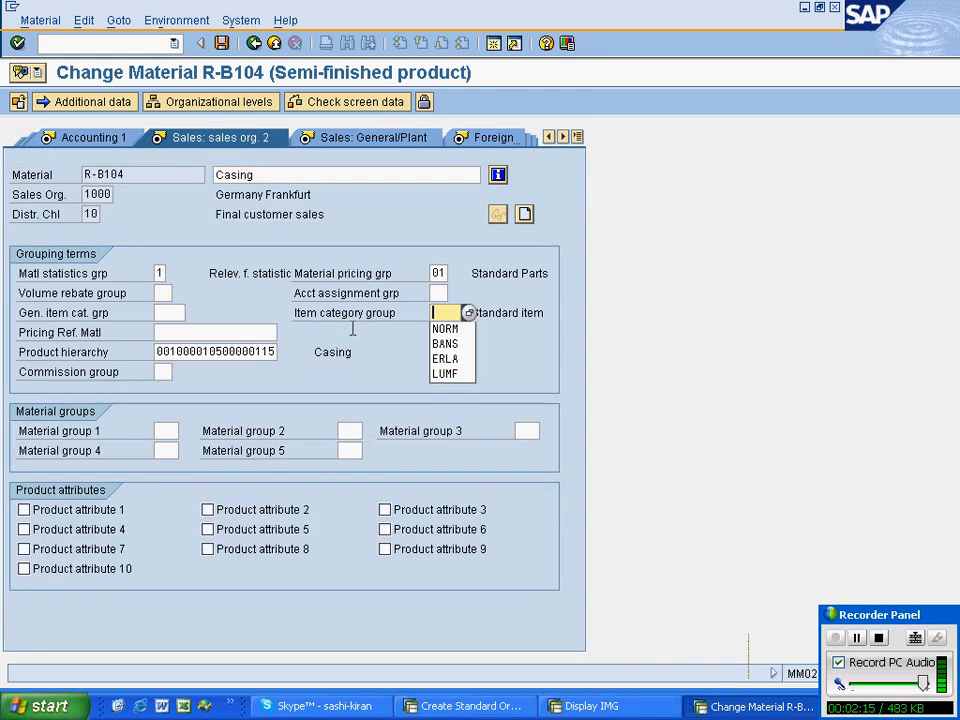
pyautogui.click(442, 329)
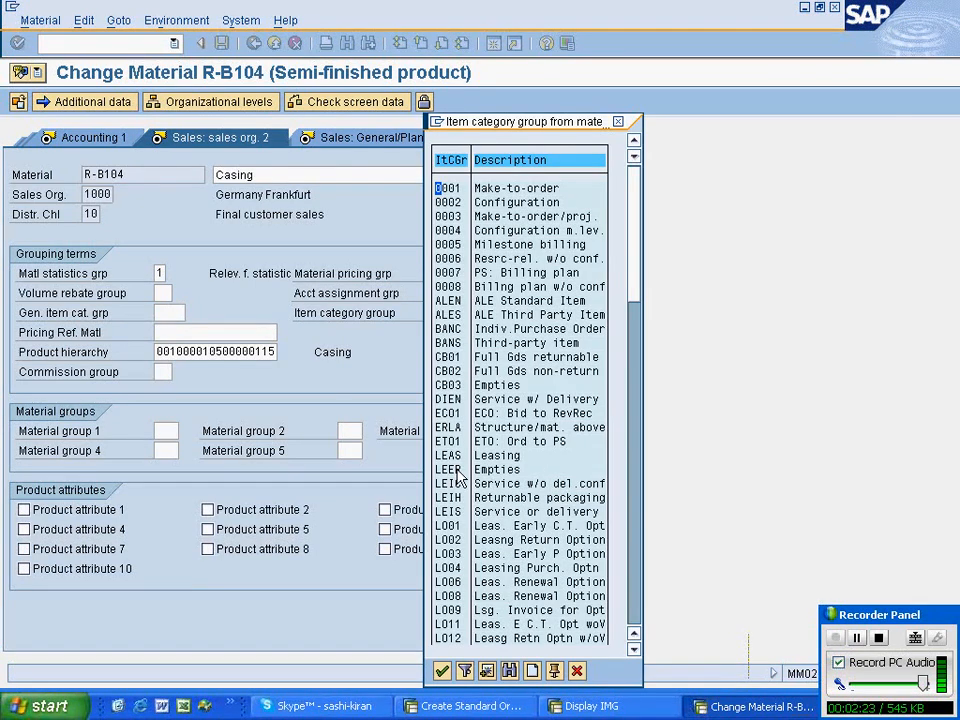
# Step: Examine the item category groups ERLA (Structure/mat. above) and LUMF (Structure/mat. below) in the list of entries
pyautogui.click(444, 427)
pyautogui.click(580, 428)
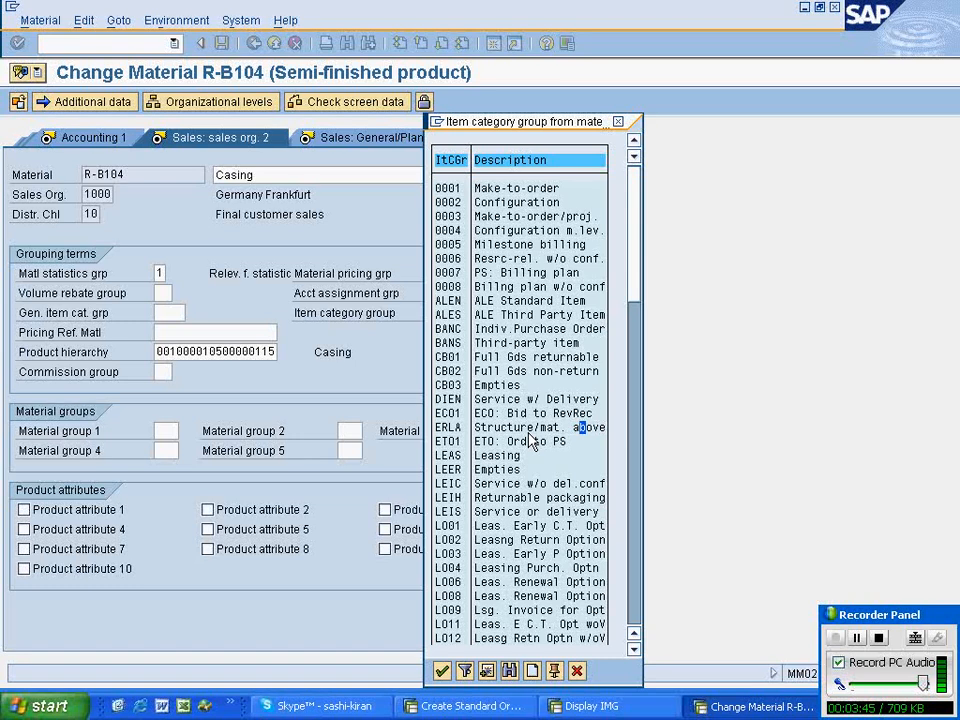
pyautogui.click(634, 650)
pyautogui.click(634, 651)
pyautogui.click(634, 651)
pyautogui.click(634, 651)
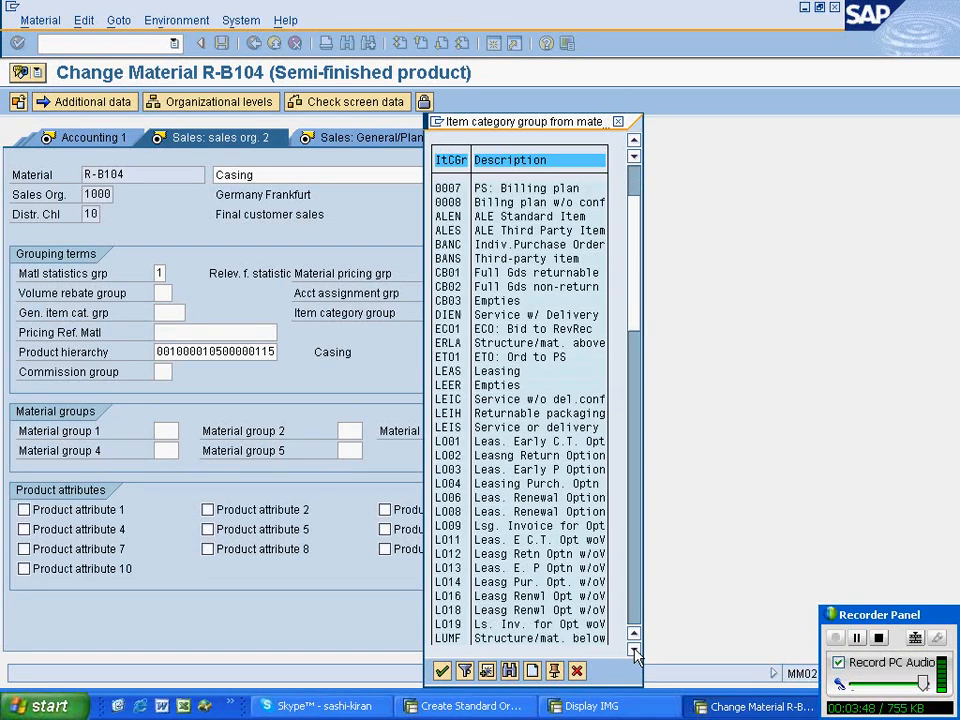
pyautogui.click(635, 650)
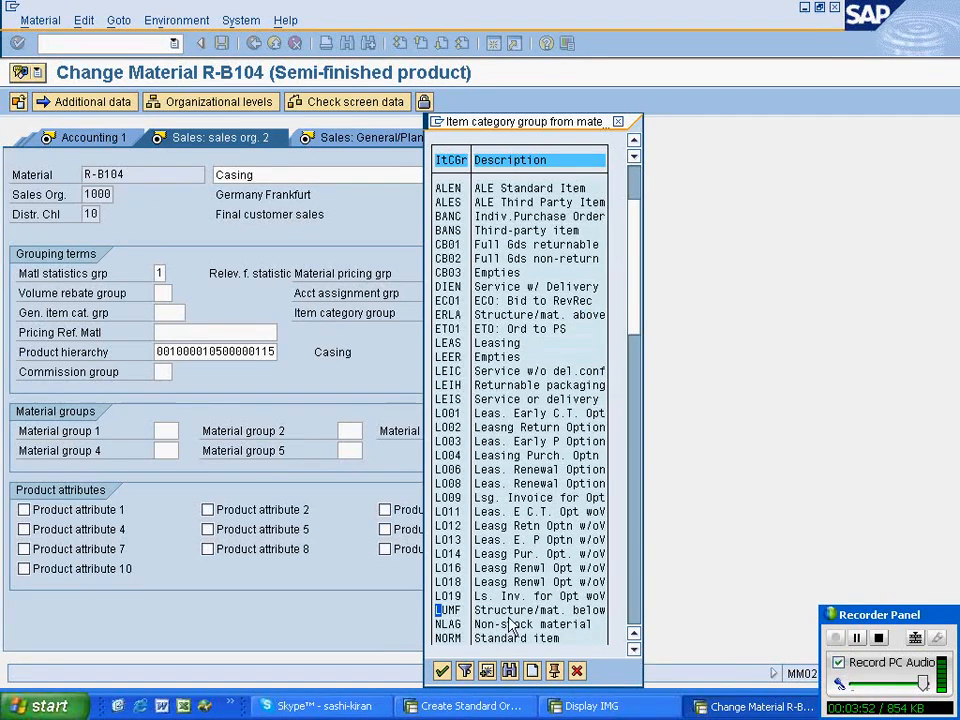
pyautogui.click(478, 611)
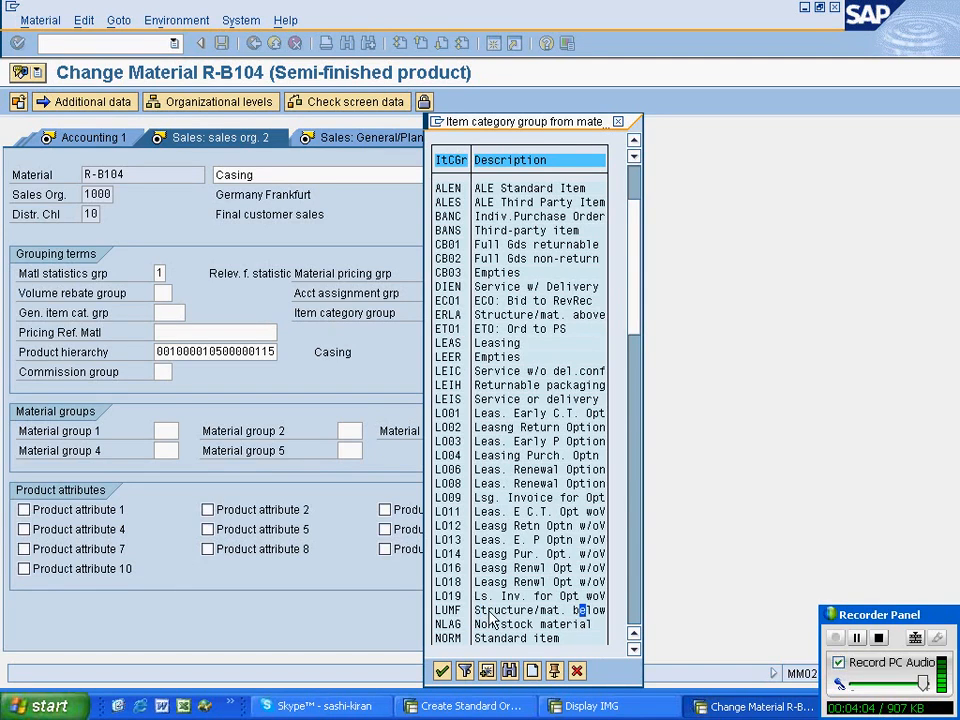
pyautogui.click(445, 610)
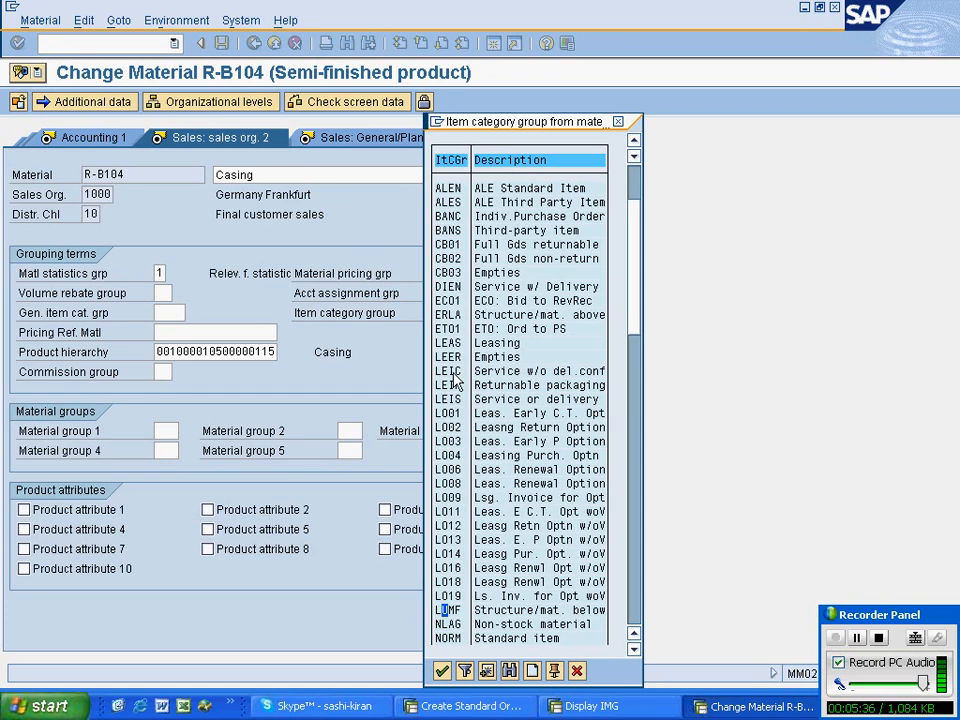
# Step: Set the item category group of material R-B104 to ERLA
pyautogui.doubleClick(441, 315)
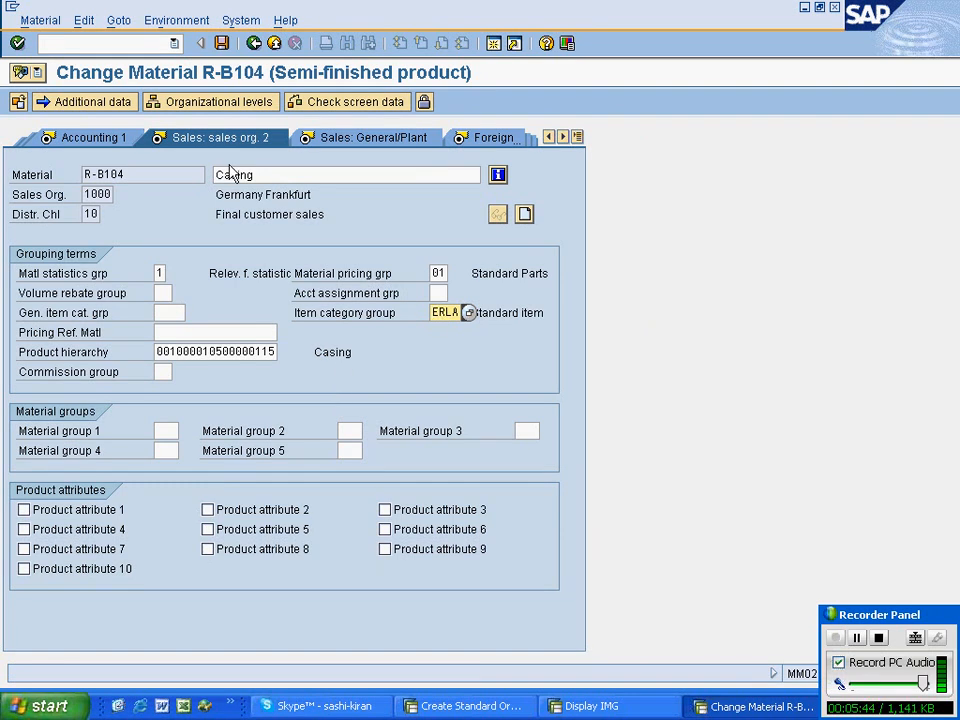
pyautogui.moveTo(138, 171); pyautogui.dragTo(12, 187)
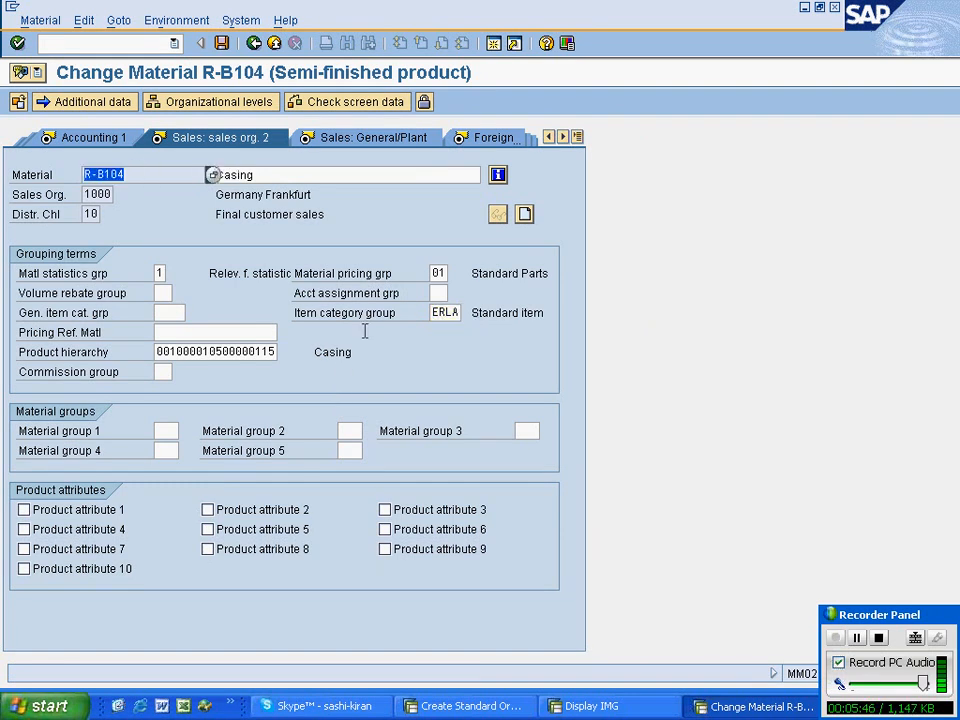
pyautogui.click(435, 312)
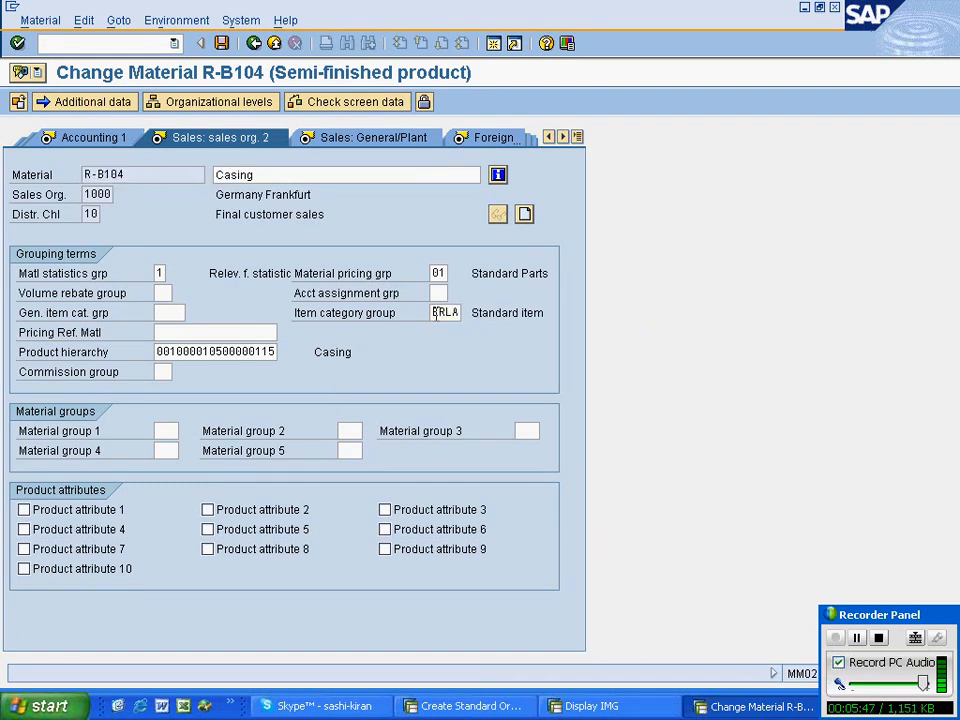
# Step: Save material R-B104, entering tax classification 0 for India's ATX1 output tax
pyautogui.click(222, 43)
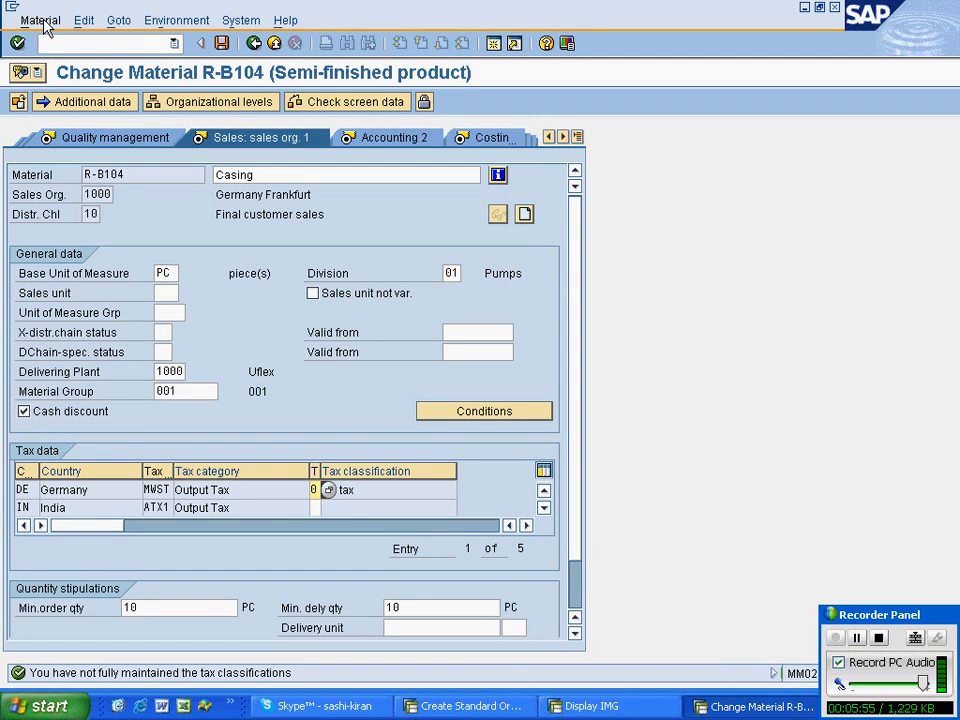
pyautogui.press('Return')
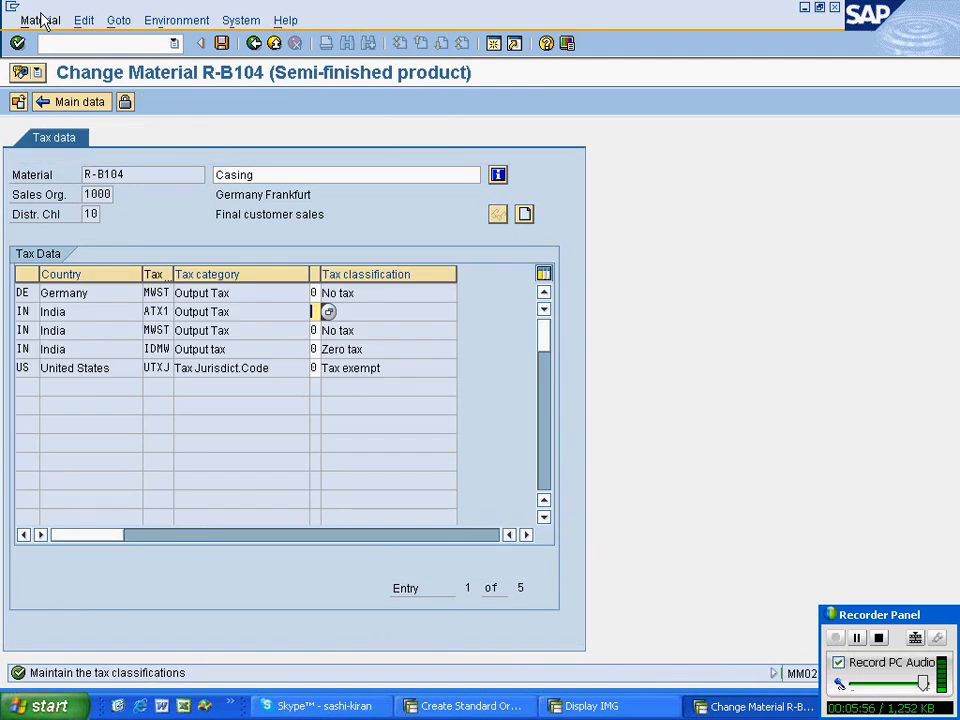
pyautogui.write('0')
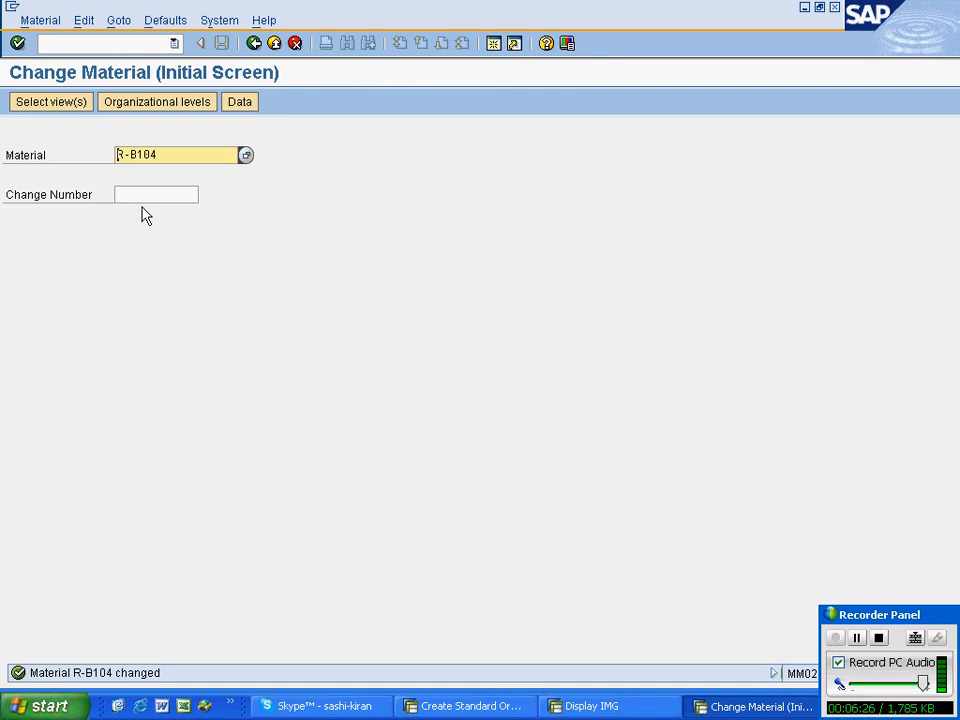
# Step: Switch to the Create Standard Order session and start transaction CS01 for creating a material BOM
pyautogui.click(469, 707)
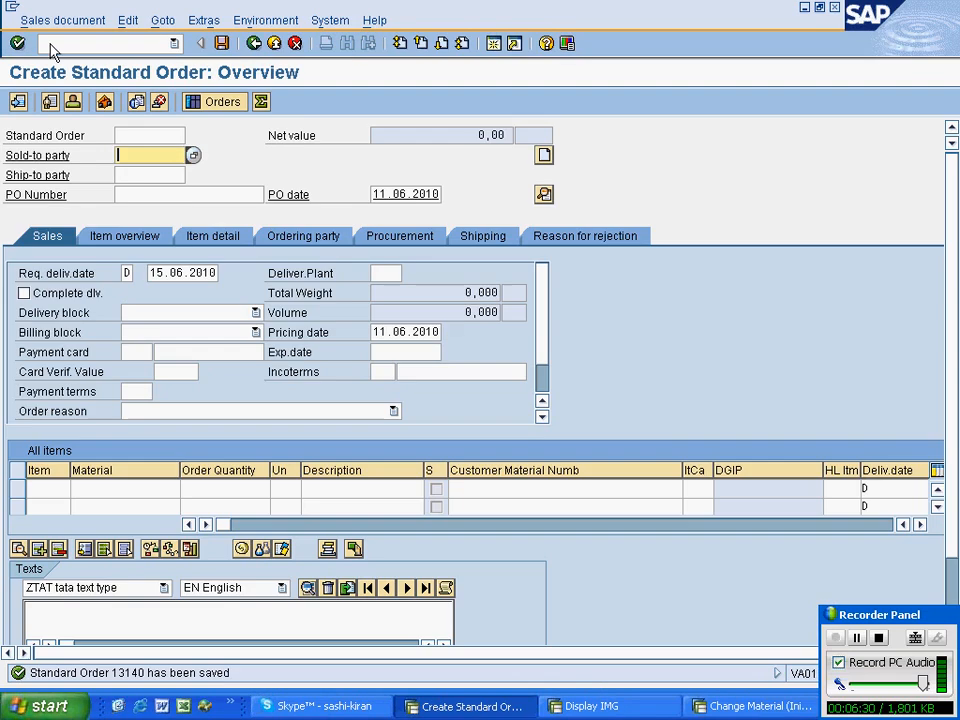
pyautogui.click(54, 40)
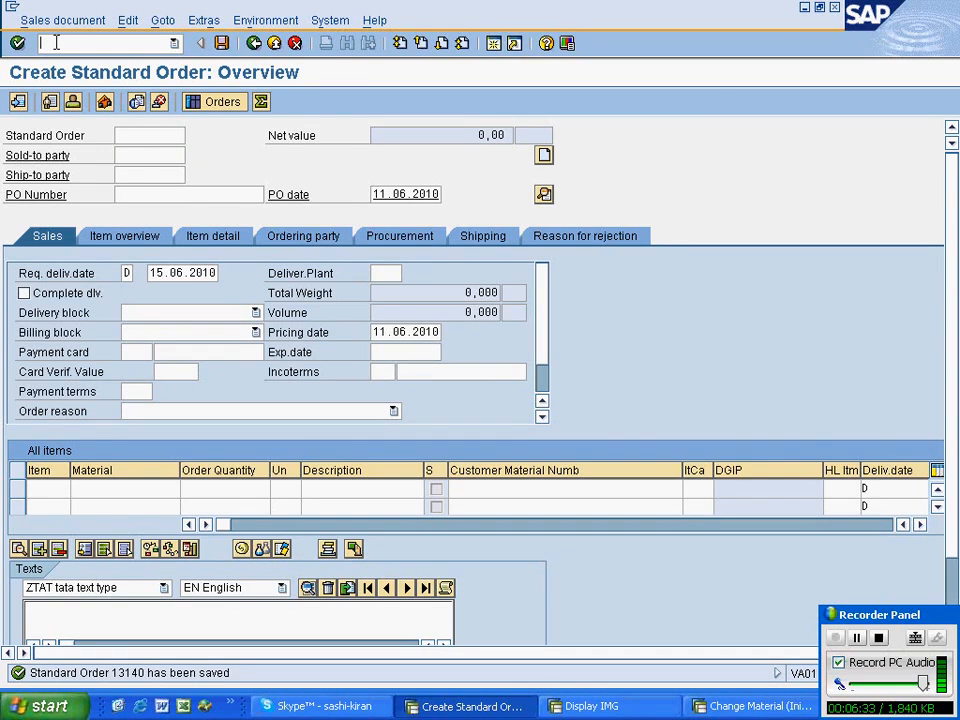
pyautogui.write('/ncs0')
pyautogui.write('3')
pyautogui.press('Return')
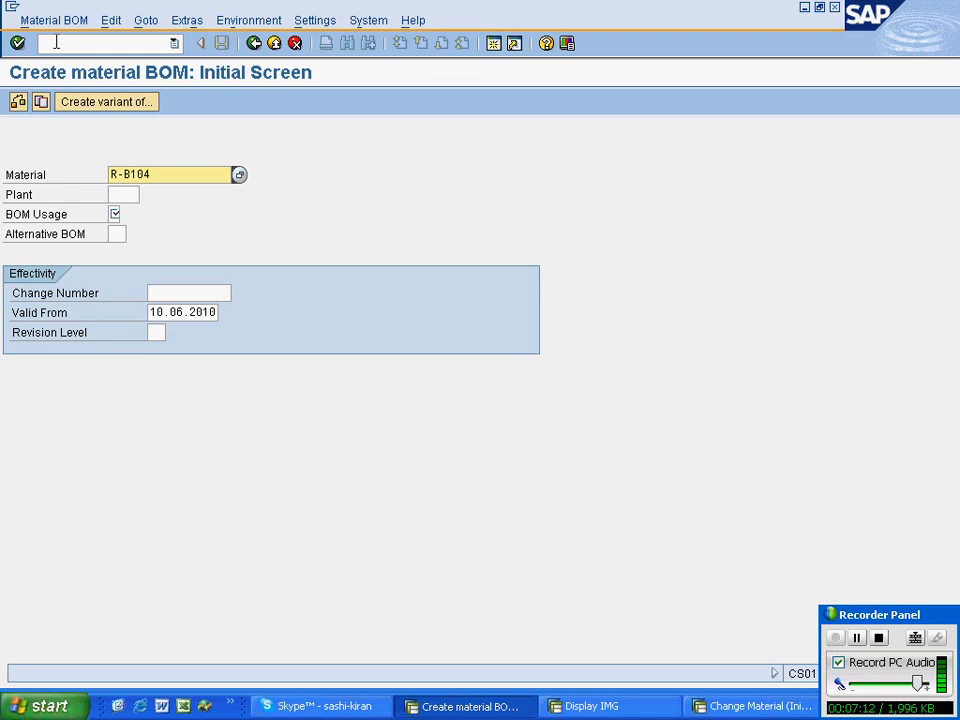
# Step: Set plant 1000 and BOM usage 5 (Sales and Distribution) for material R-B104, and continue to the BOM's item overview
pyautogui.click(125, 194)
pyautogui.write('1')
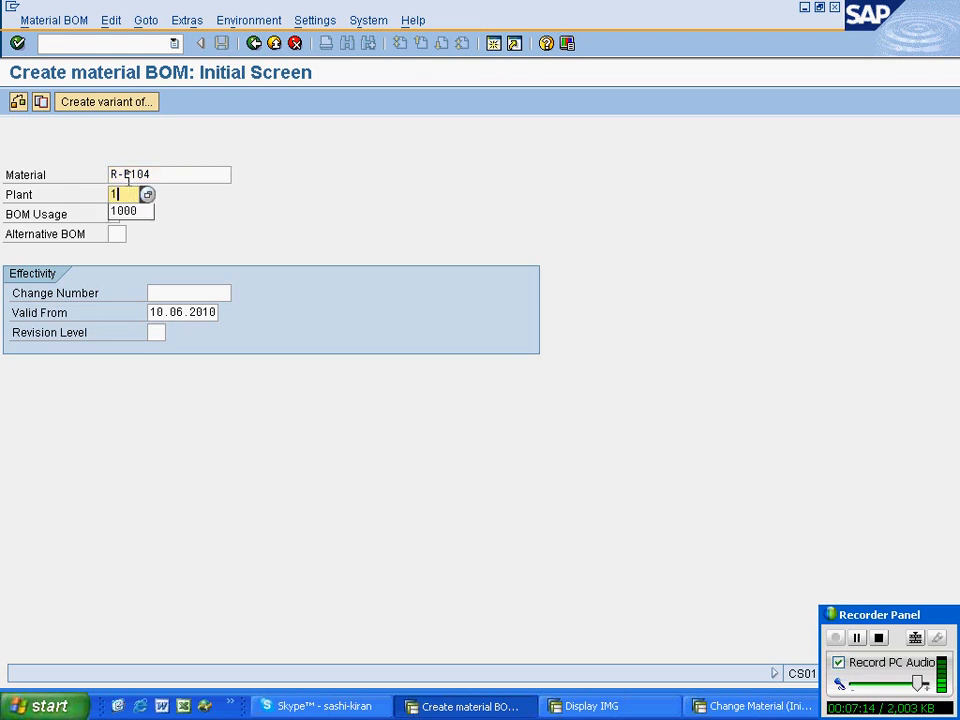
pyautogui.write('000')
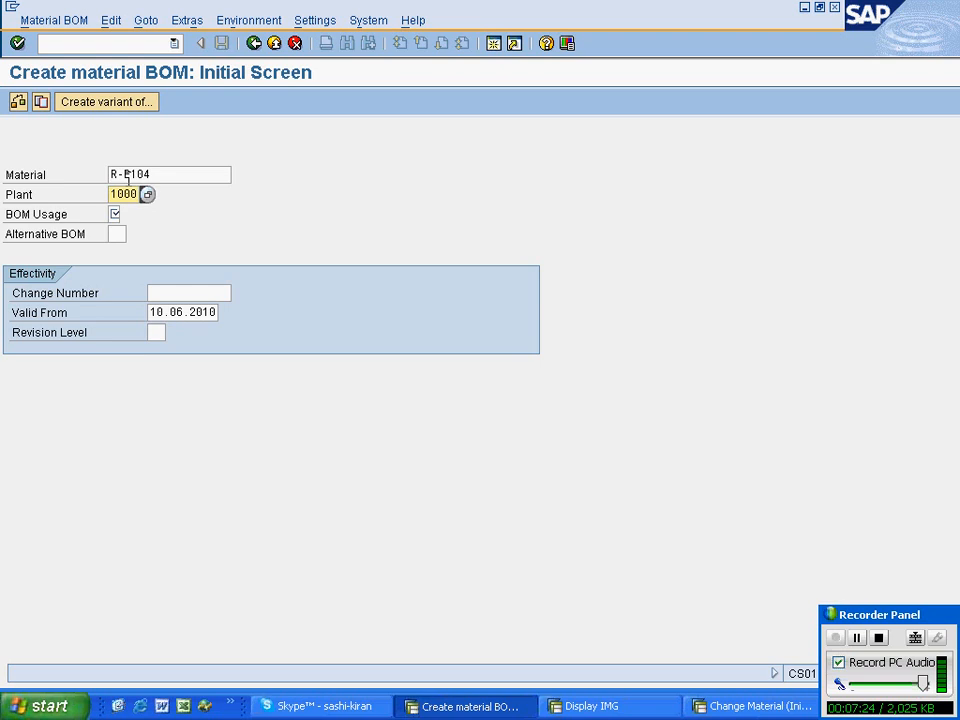
pyautogui.click(114, 214)
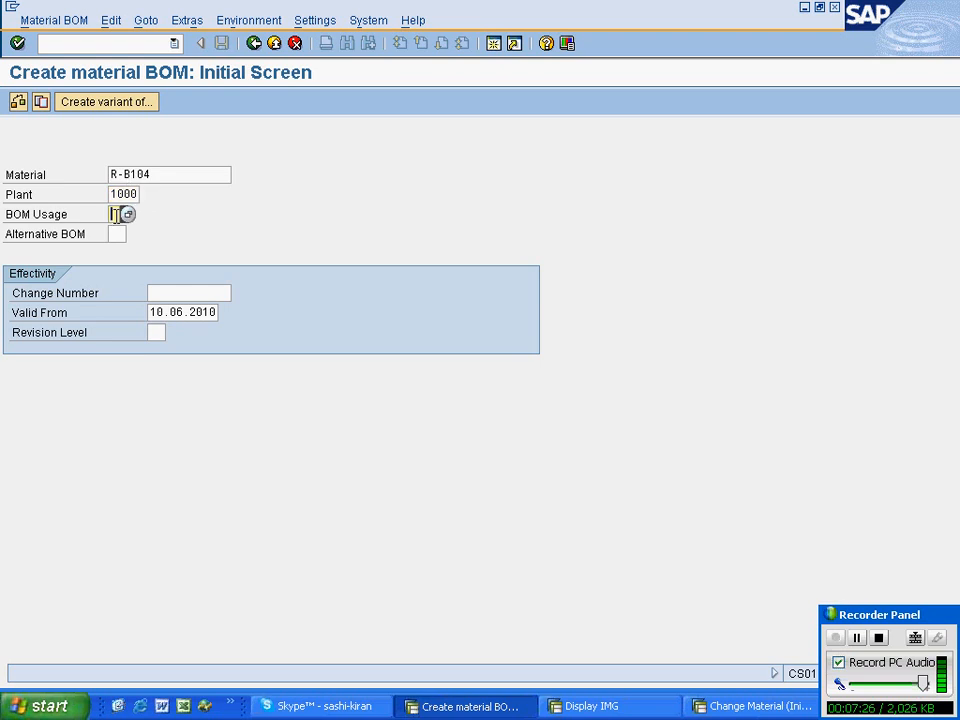
pyautogui.click(127, 214)
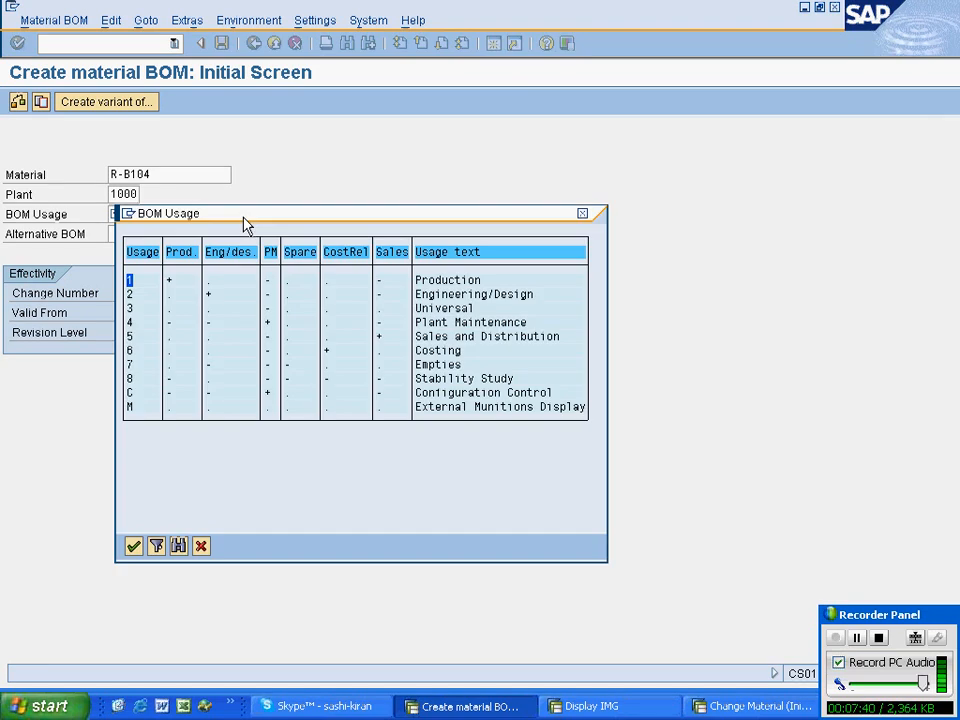
pyautogui.click(129, 337)
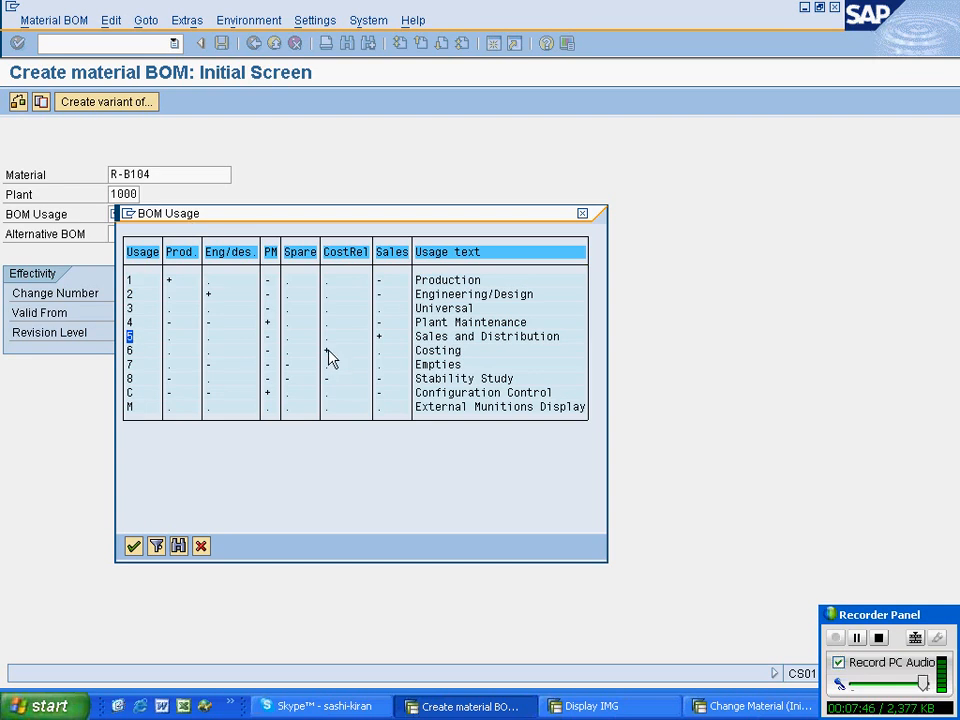
pyautogui.click(379, 337)
pyautogui.click(129, 337)
pyautogui.doubleClick(130, 340)
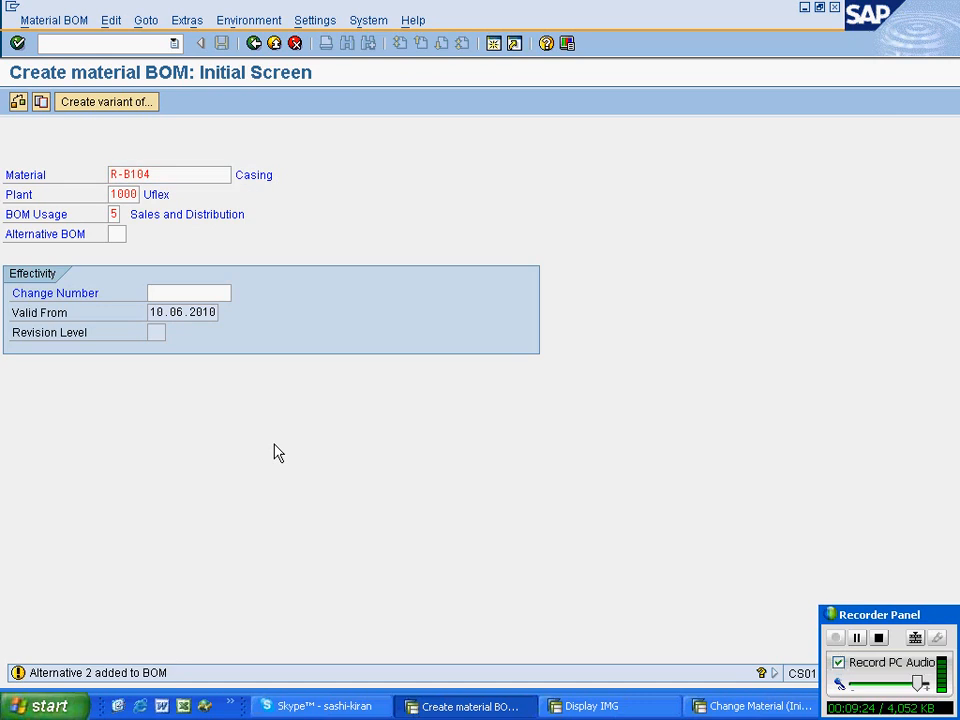
pyautogui.press('Return')
pyautogui.press('Return')
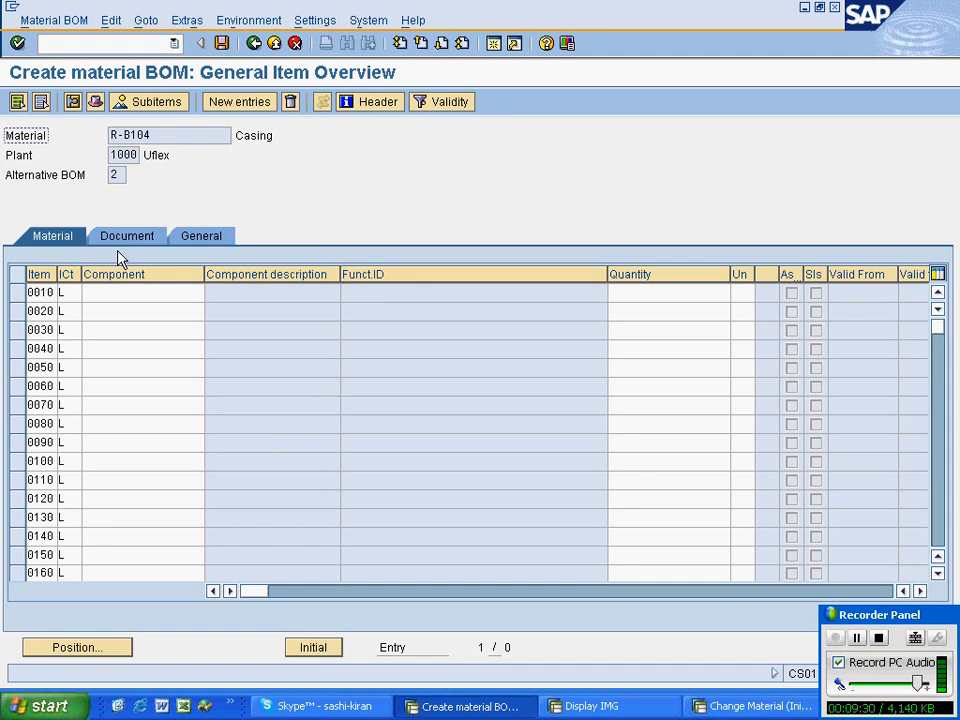
# Step: Enter components R-B103, R-B102 and R-B105 for BOM items 0010, 0020 and 0030
pyautogui.click(116, 292)
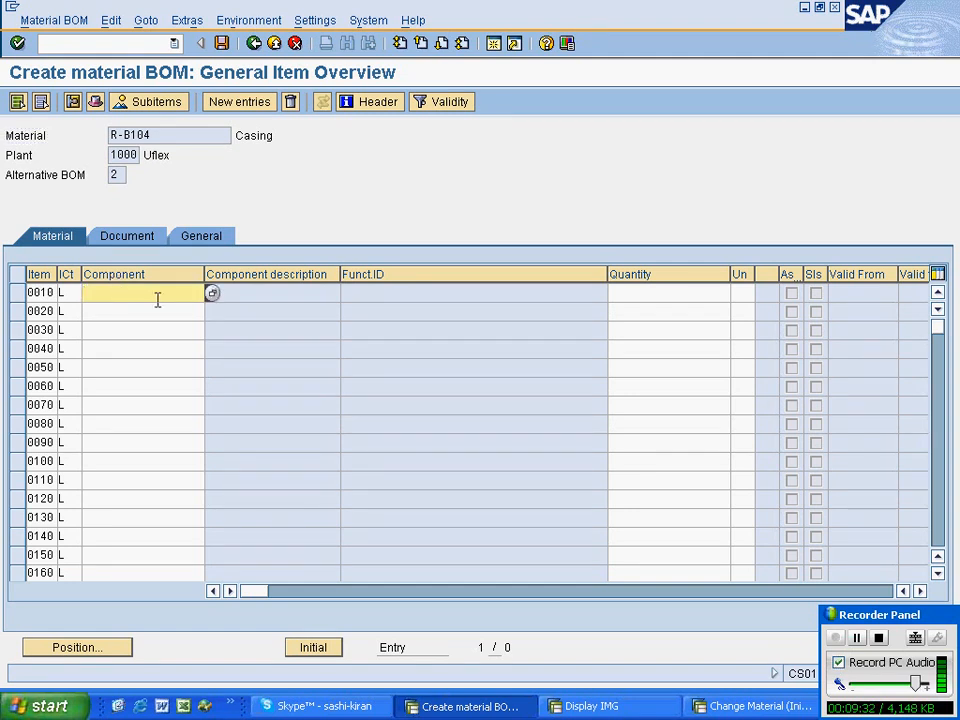
pyautogui.click(152, 291)
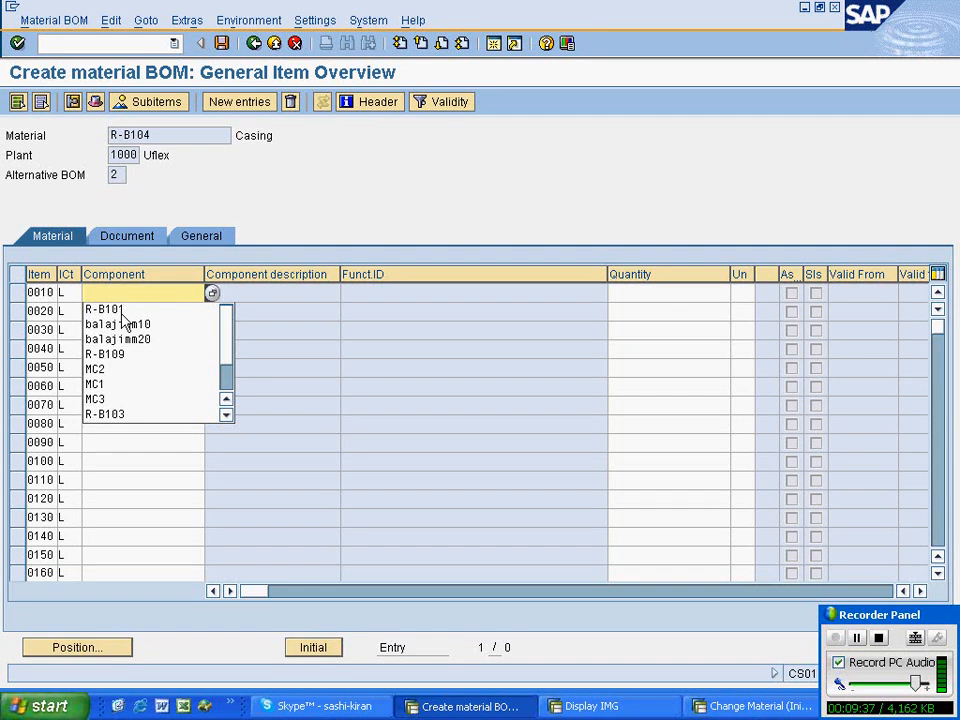
pyautogui.click(130, 414)
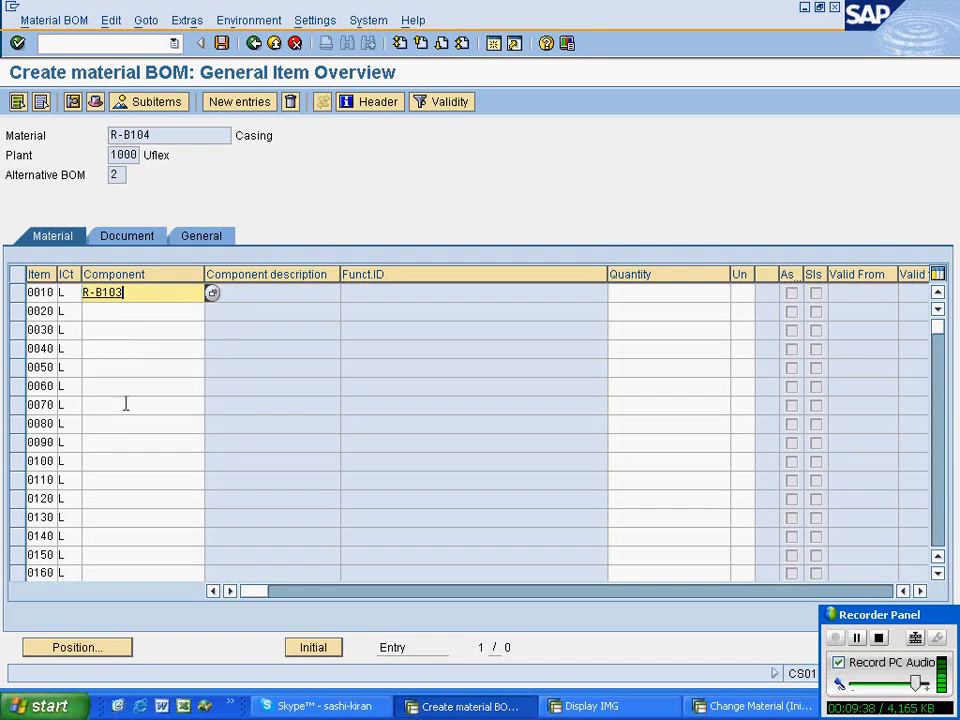
pyautogui.click(152, 317)
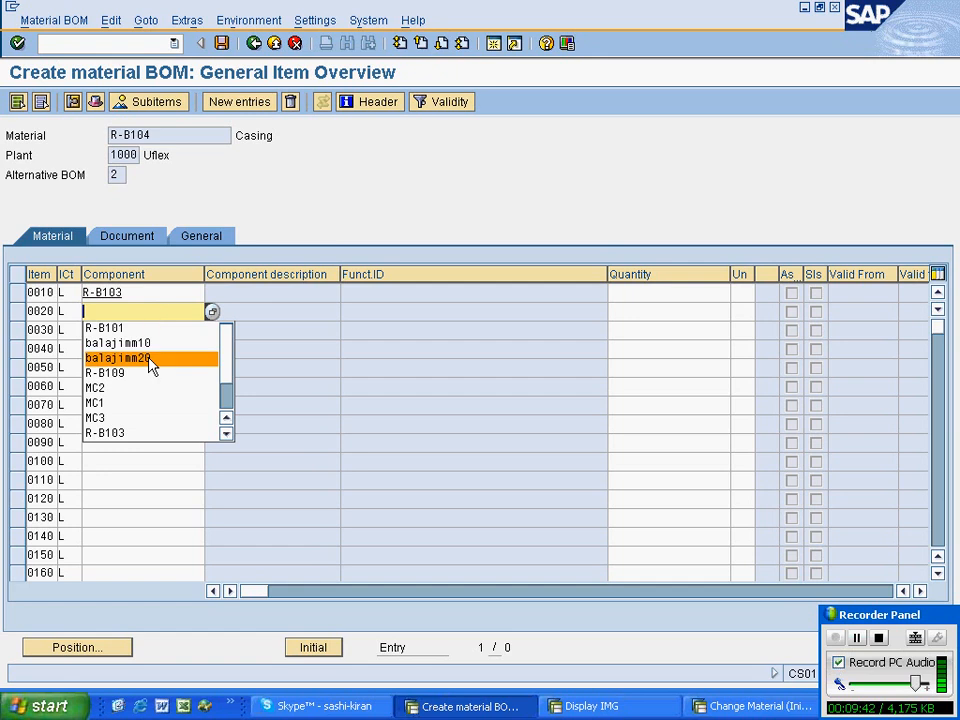
pyautogui.click(150, 434)
pyautogui.press('BackSpace')
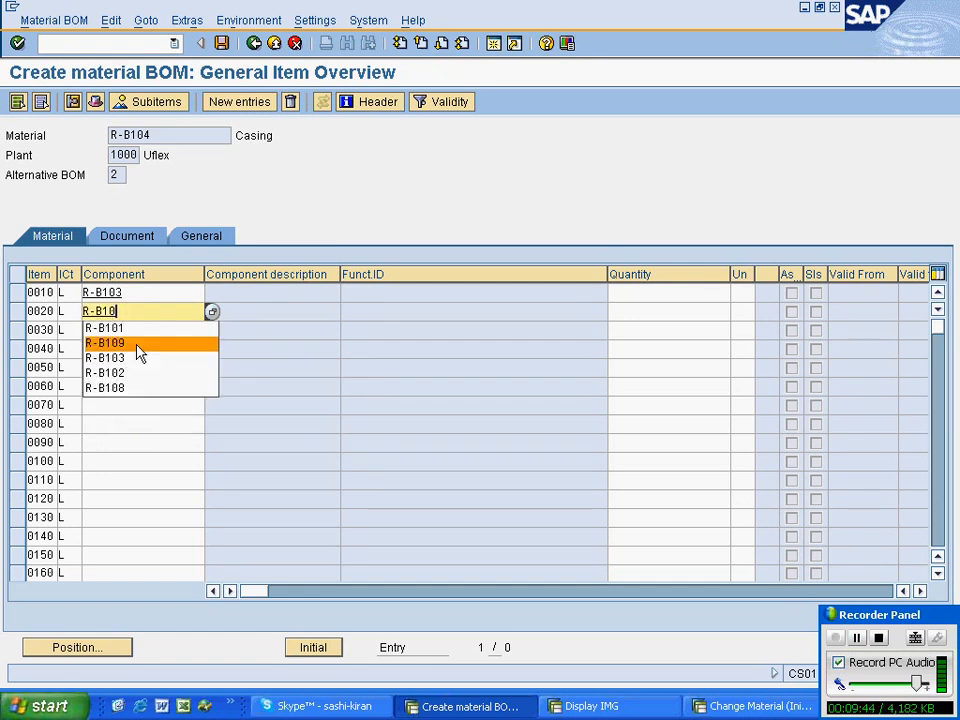
pyautogui.write('2')
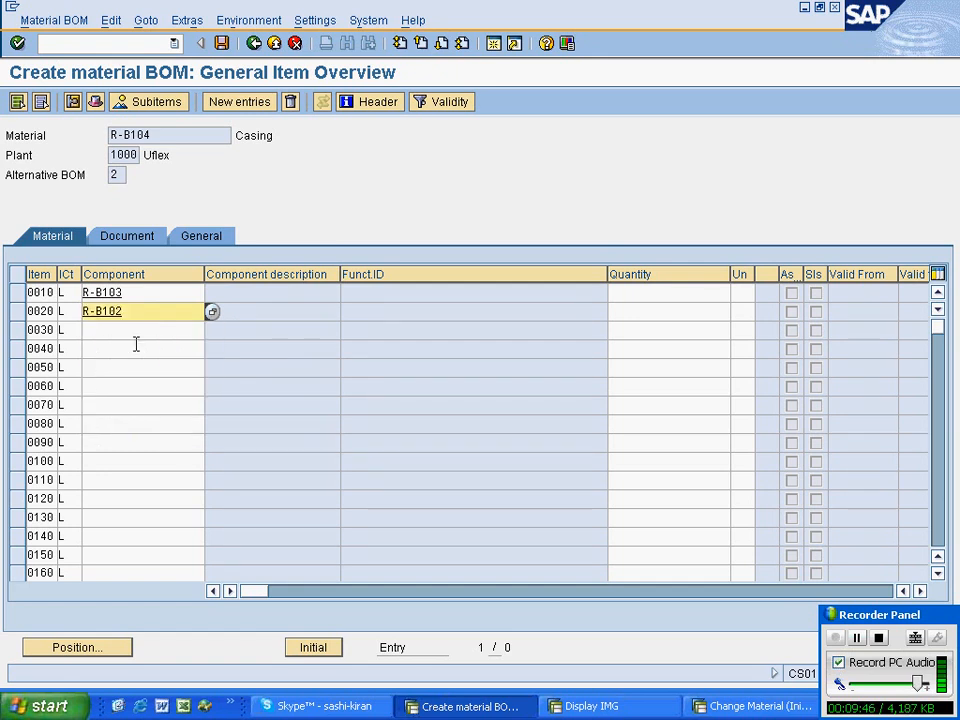
pyautogui.click(135, 334)
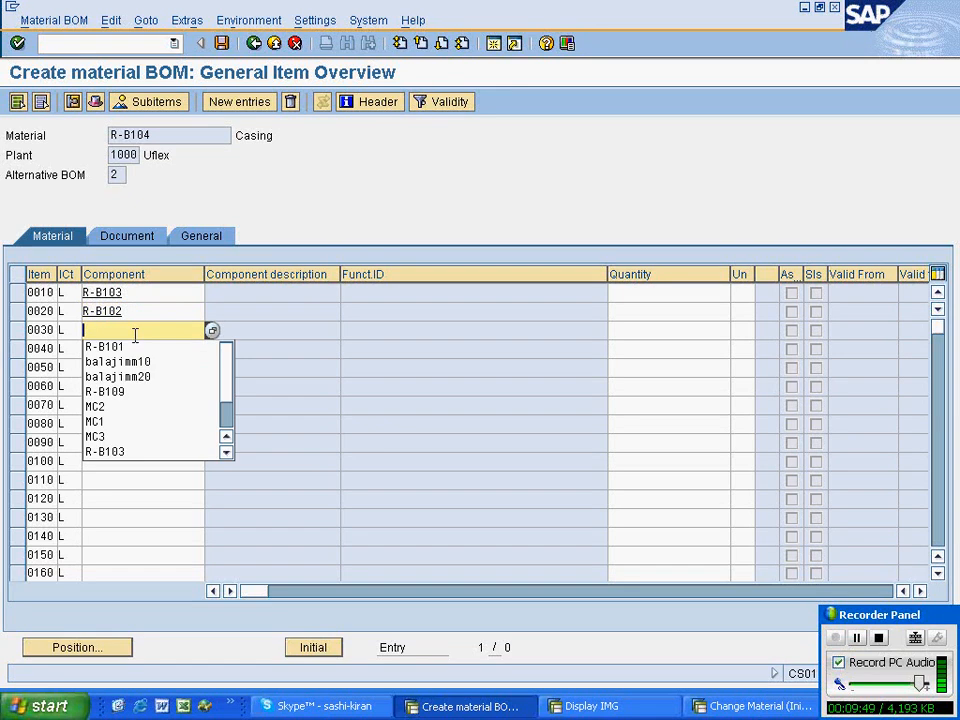
pyautogui.click(131, 347)
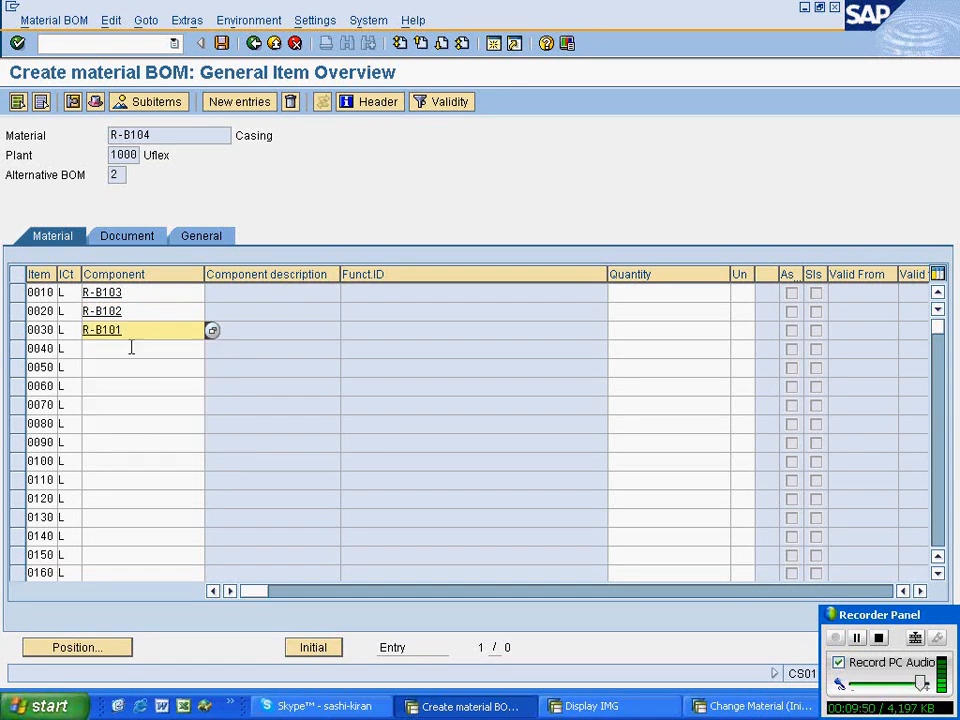
pyautogui.press('BackSpace')
pyautogui.write('5')
pyautogui.moveTo(126, 294); pyautogui.dragTo(54, 297)
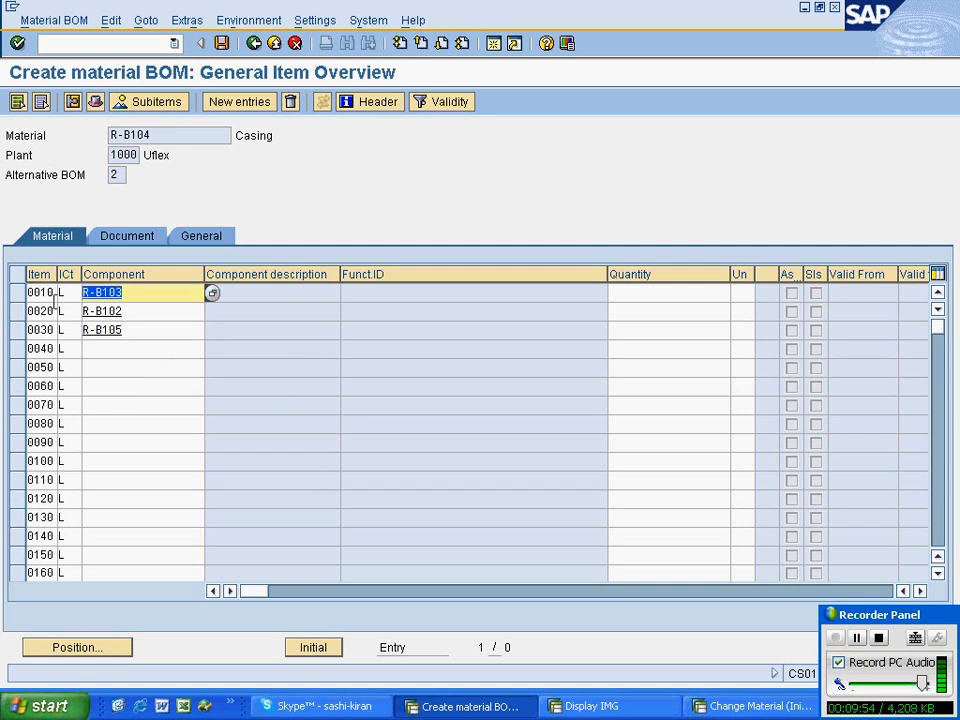
pyautogui.moveTo(126, 311); pyautogui.dragTo(56, 313)
pyautogui.moveTo(133, 329); pyautogui.dragTo(85, 336)
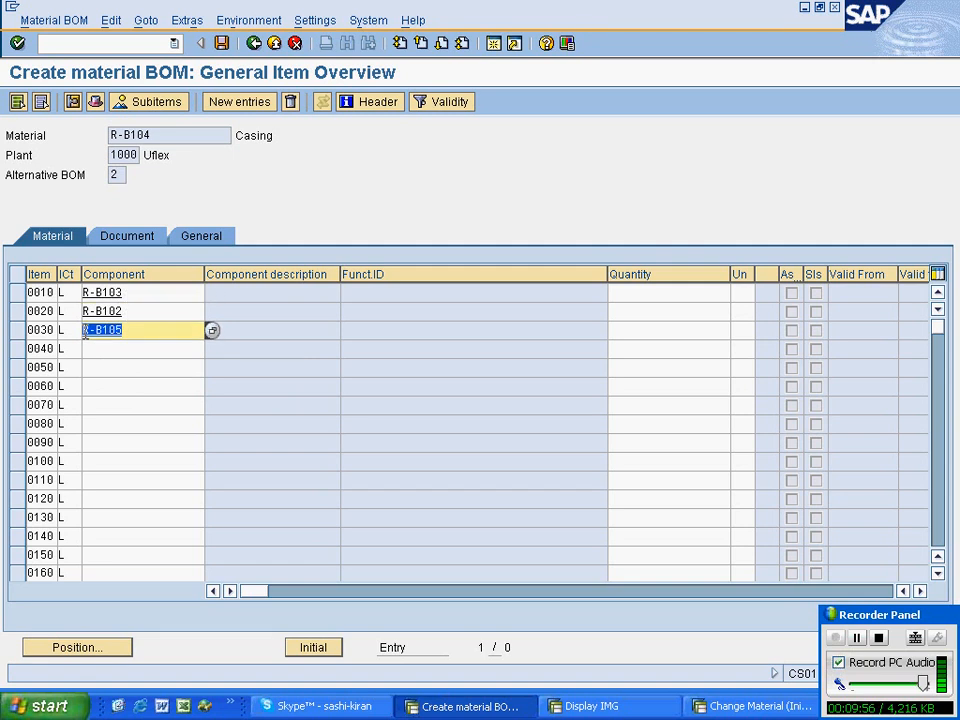
pyautogui.click(141, 296)
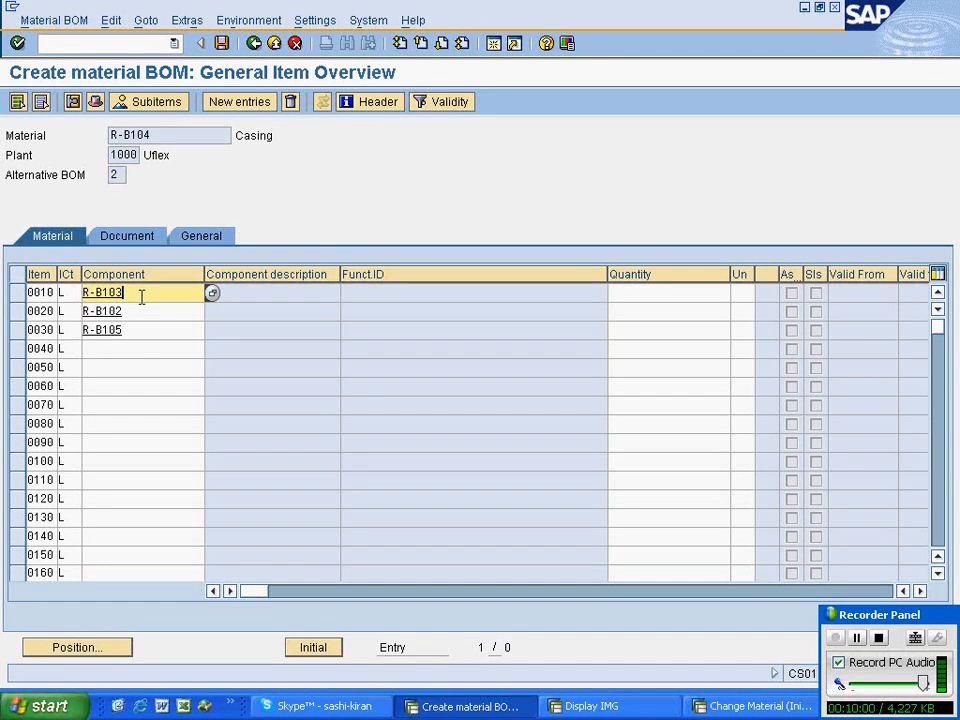
pyautogui.click(148, 350)
pyautogui.write('rr')
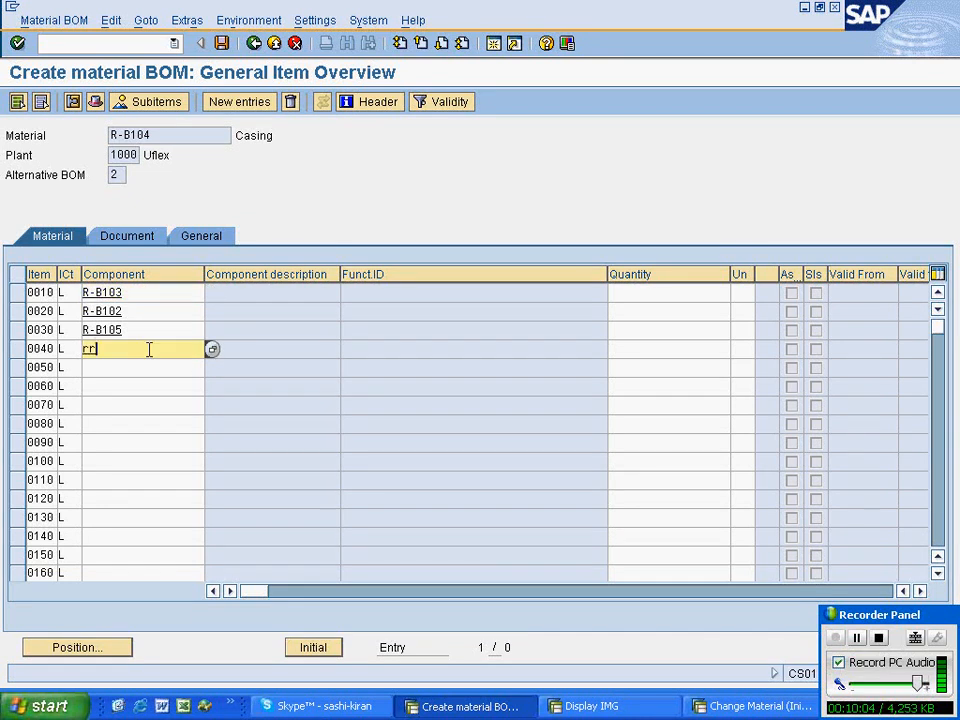
pyautogui.write('rr')
pyautogui.moveTo(139, 347); pyautogui.dragTo(3, 366)
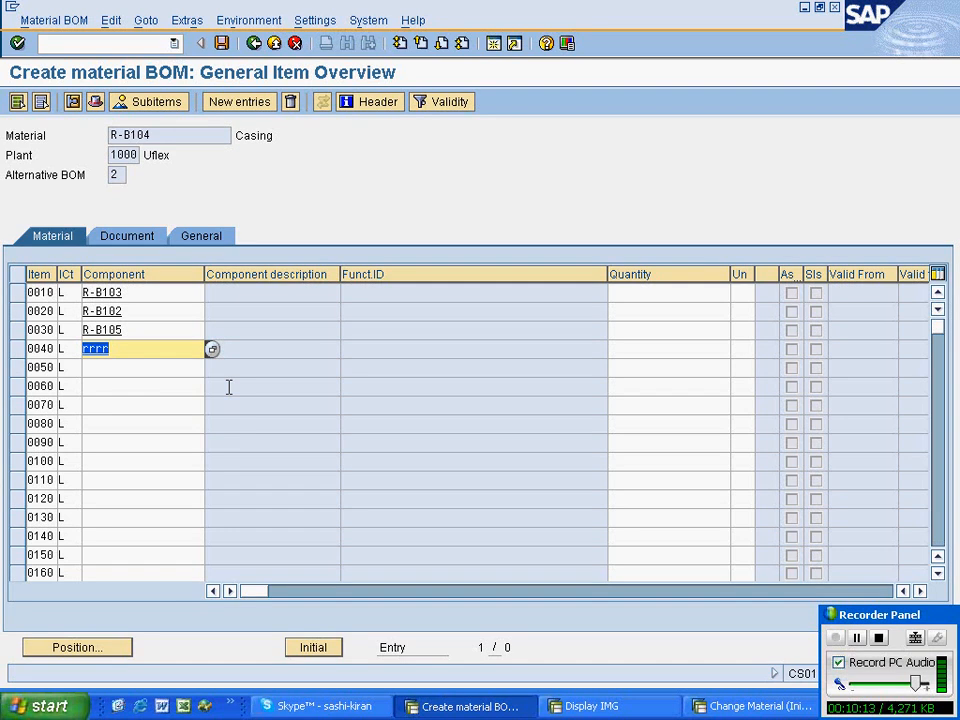
pyautogui.press('BackSpace')
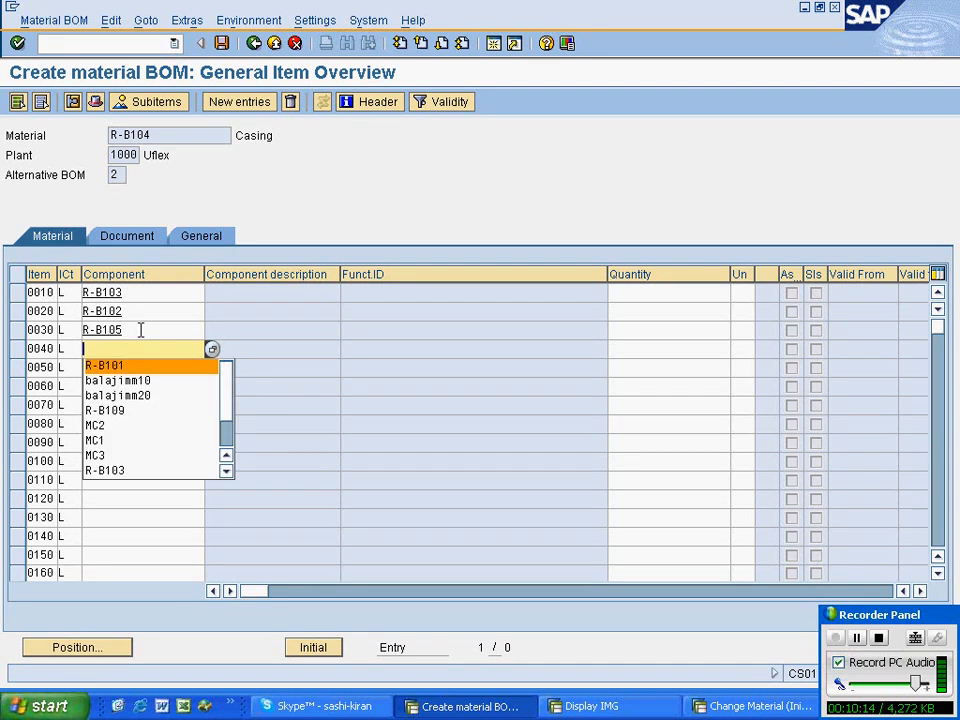
pyautogui.click(139, 329)
# Step: Narrow the Funct.ID, Quantity and Change No. columns of the item table and widen the Un column
pyautogui.click(632, 292)
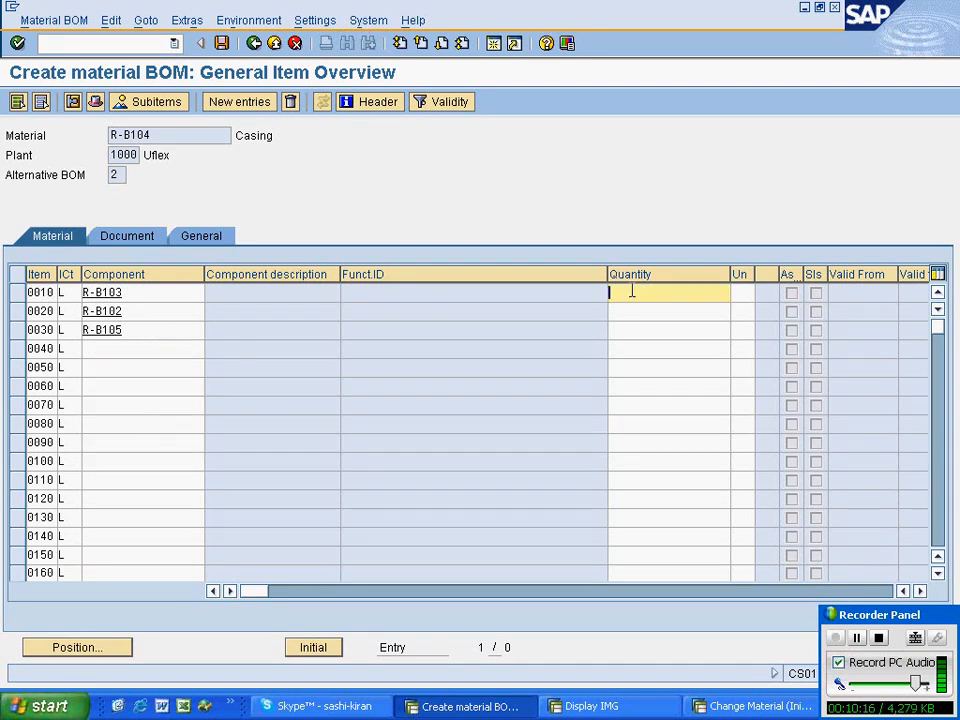
pyautogui.moveTo(606, 279); pyautogui.dragTo(424, 274)
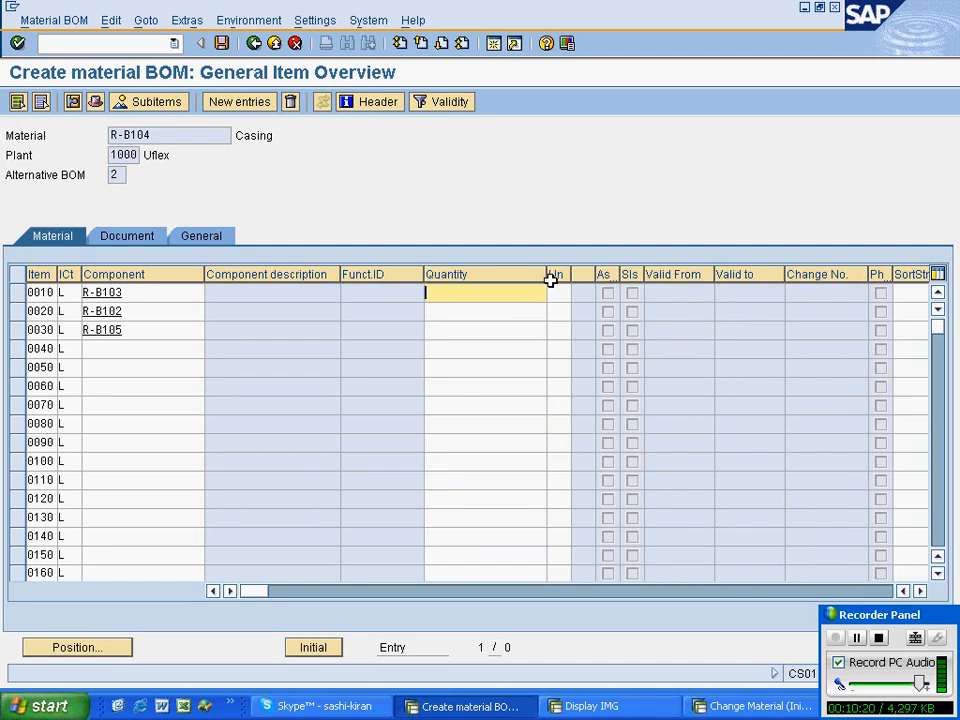
pyautogui.moveTo(546, 274); pyautogui.dragTo(501, 274)
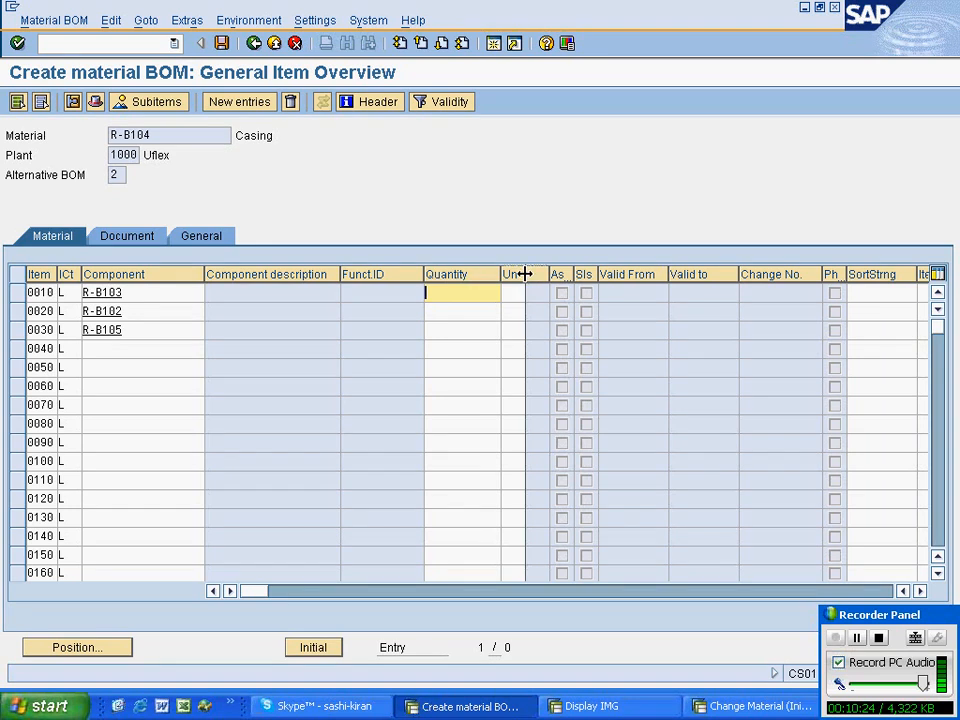
pyautogui.moveTo(546, 274); pyautogui.dragTo(566, 274)
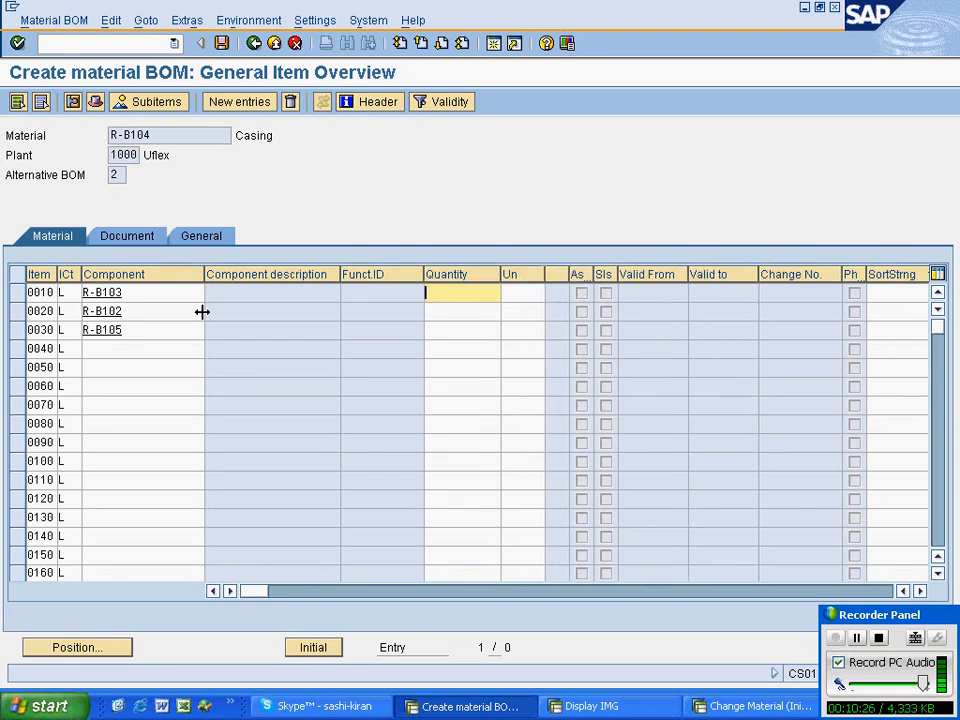
pyautogui.click(150, 291)
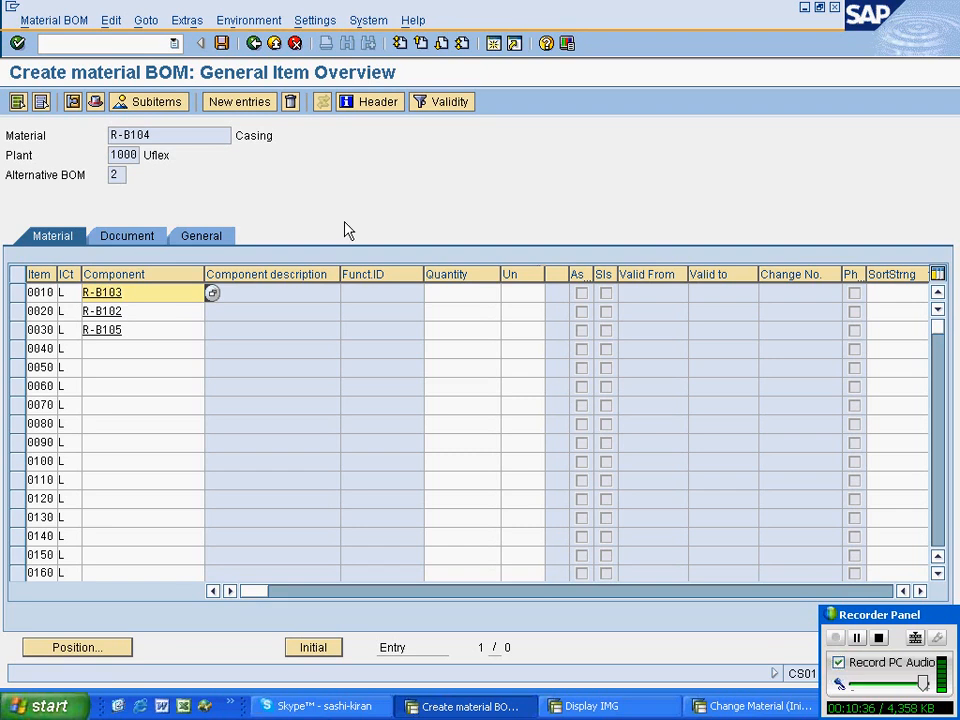
pyautogui.click(834, 273)
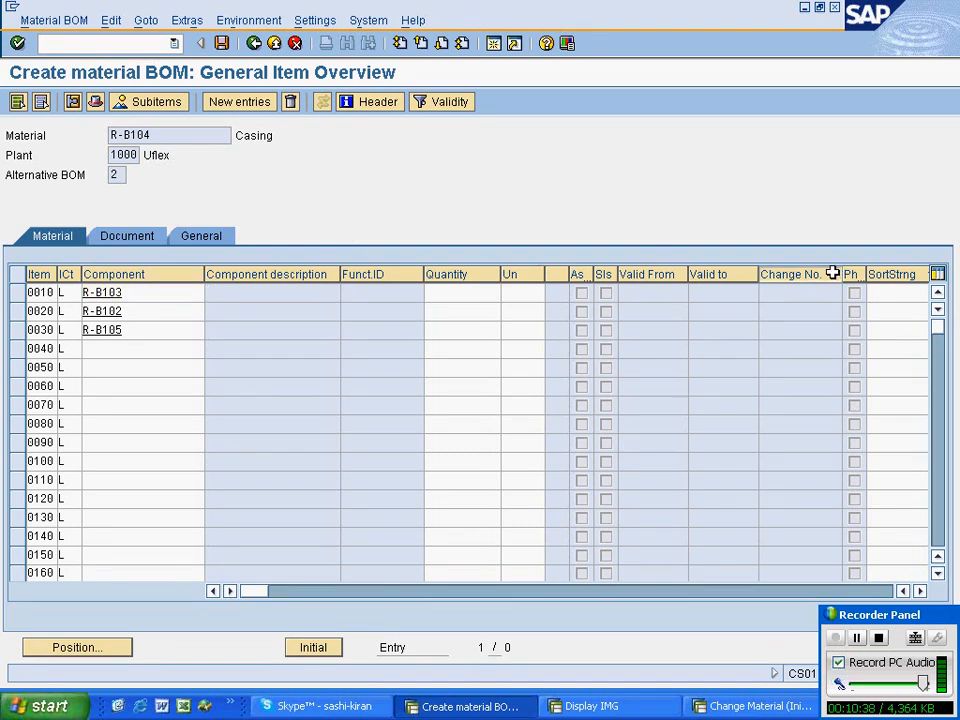
pyautogui.moveTo(842, 274); pyautogui.dragTo(815, 276)
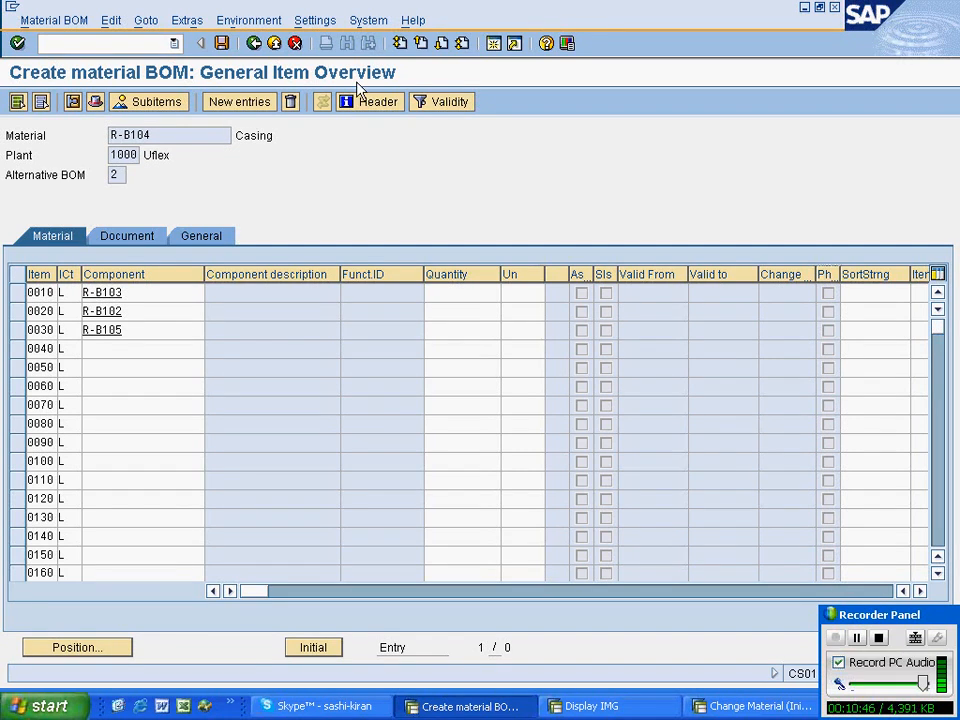
pyautogui.moveTo(184, 134); pyautogui.dragTo(108, 136)
pyautogui.moveTo(147, 288); pyautogui.dragTo(28, 300)
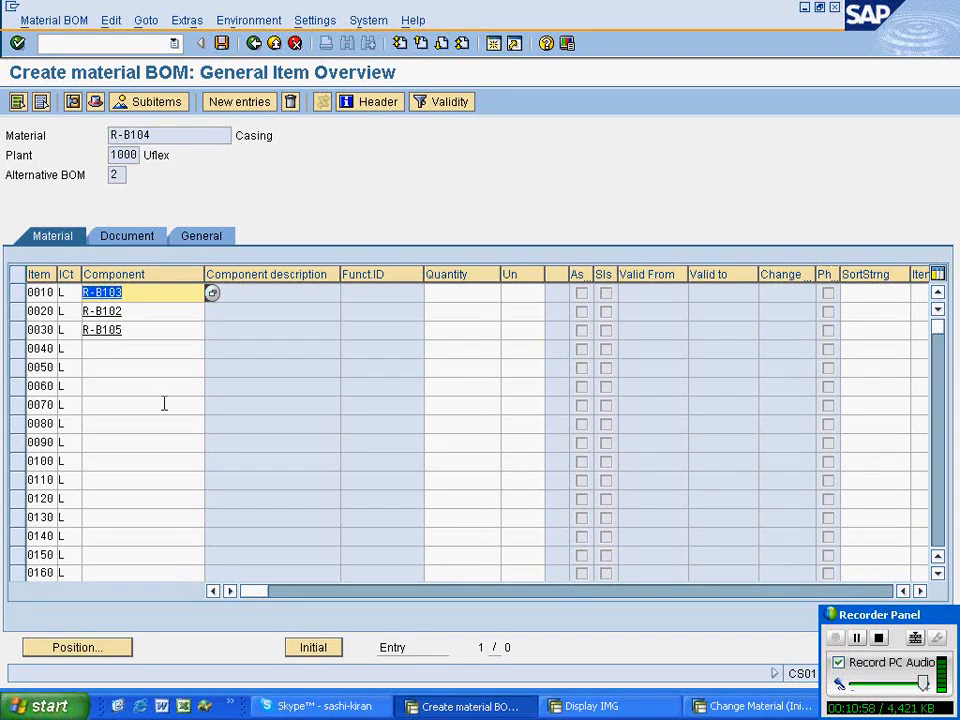
pyautogui.moveTo(150, 134); pyautogui.dragTo(19, 143)
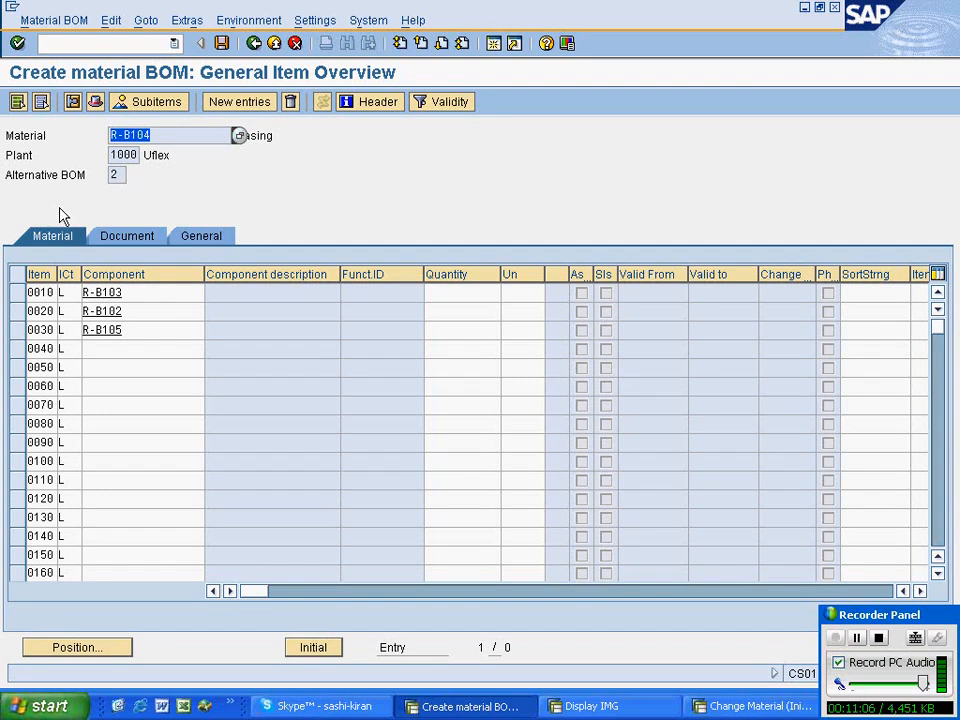
pyautogui.moveTo(160, 293); pyautogui.dragTo(50, 293)
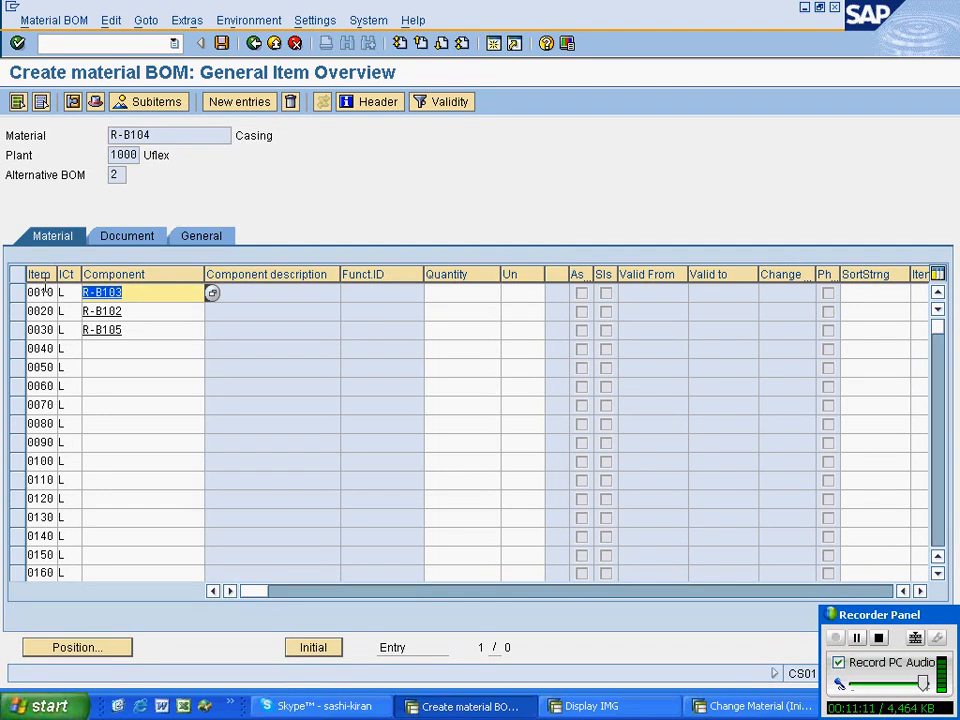
pyautogui.moveTo(170, 139); pyautogui.dragTo(24, 142)
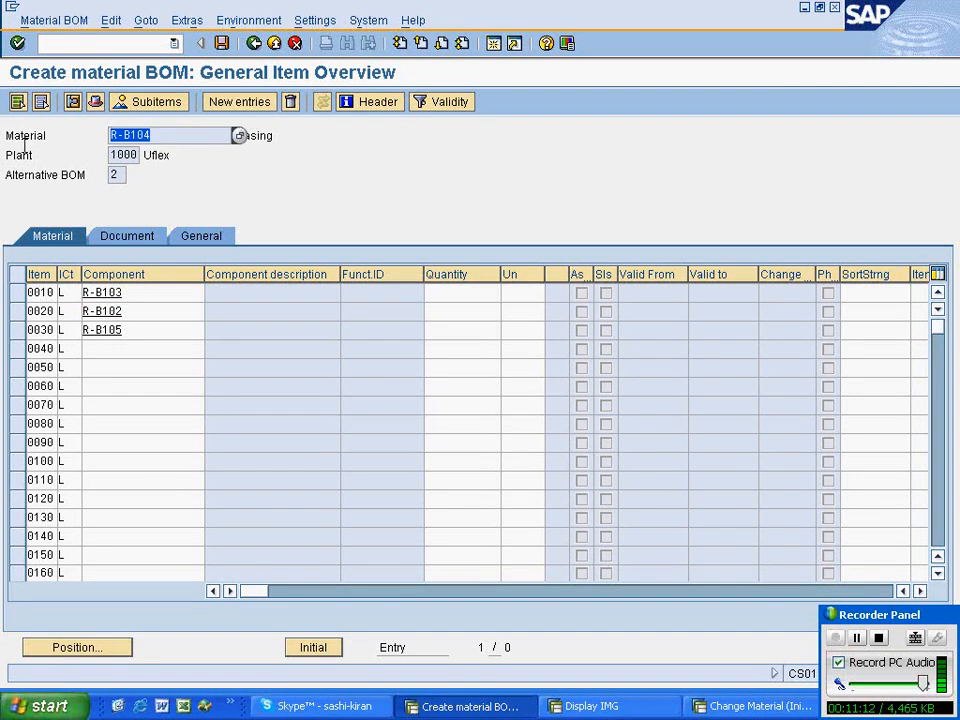
pyautogui.moveTo(144, 293); pyautogui.dragTo(1, 298)
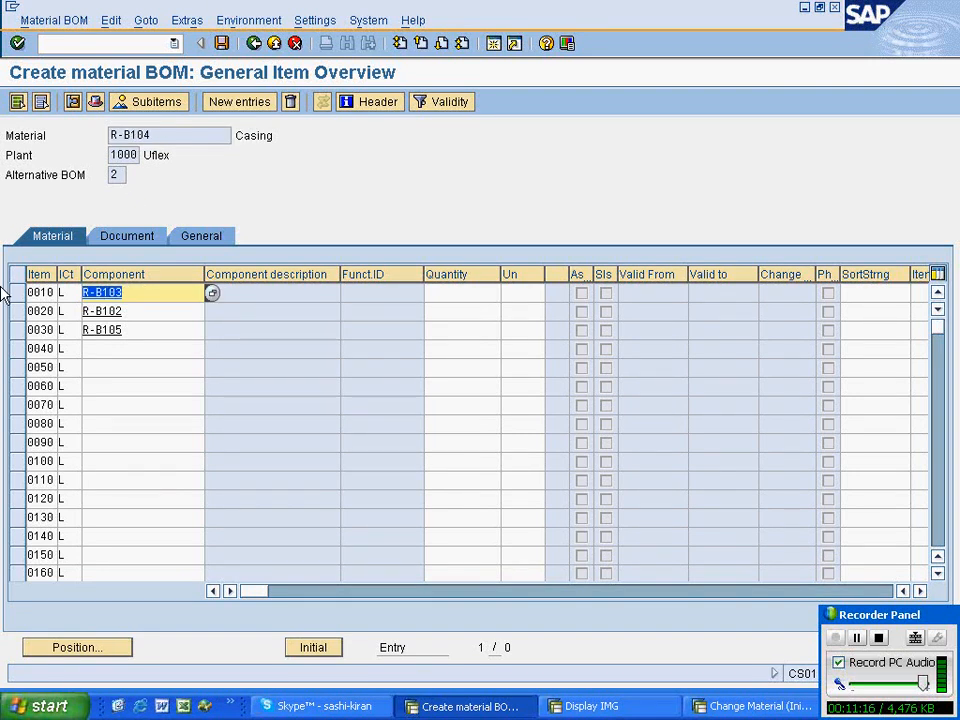
pyautogui.moveTo(161, 140); pyautogui.dragTo(15, 163)
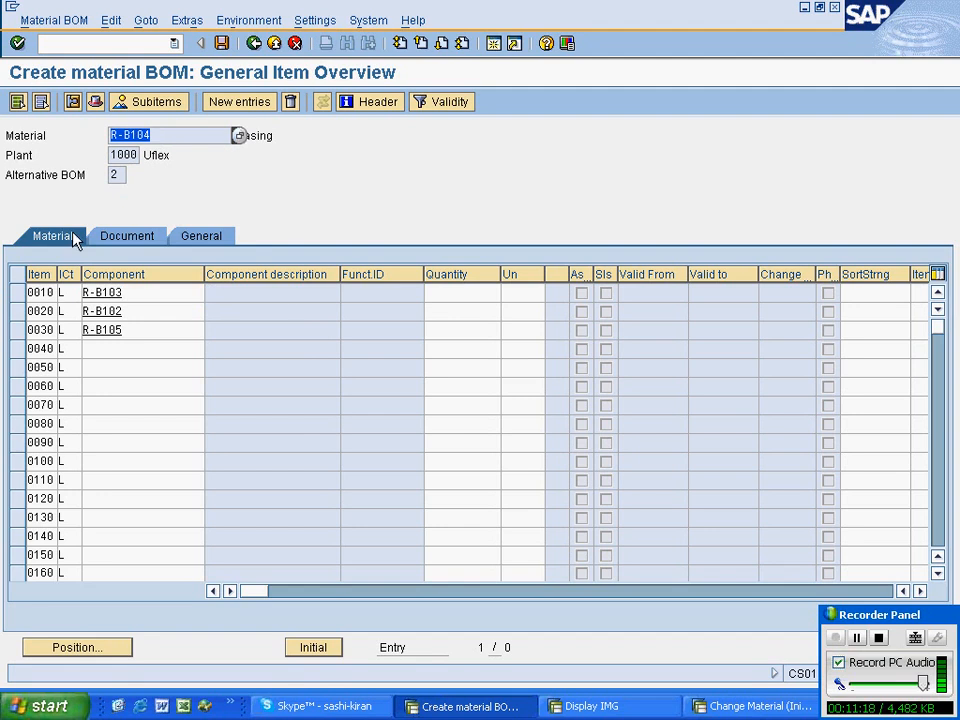
# Step: Set the component quantities to 4 for R-B103, 2 for R-B102 and 1 for R-B105
pyautogui.click(434, 294)
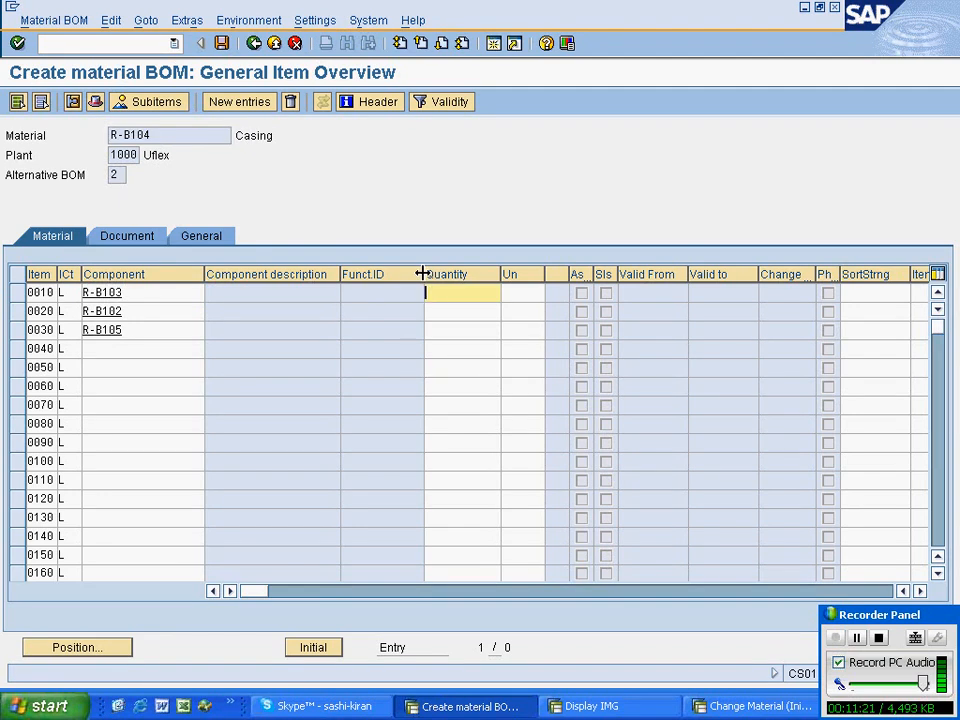
pyautogui.write('4')
pyautogui.click(453, 312)
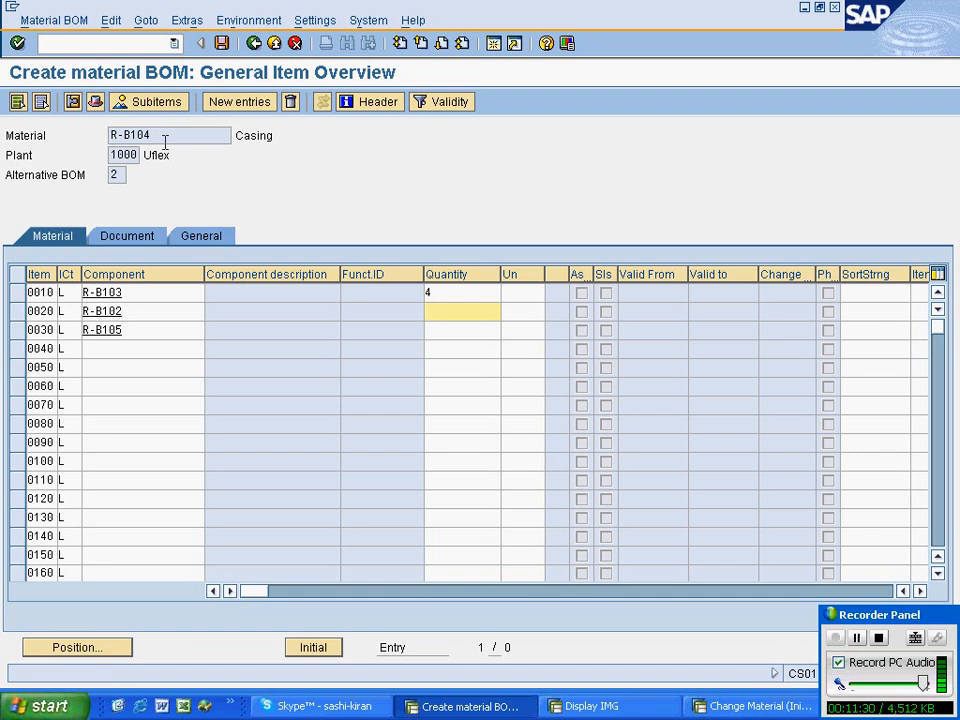
pyautogui.moveTo(163, 140); pyautogui.dragTo(65, 145)
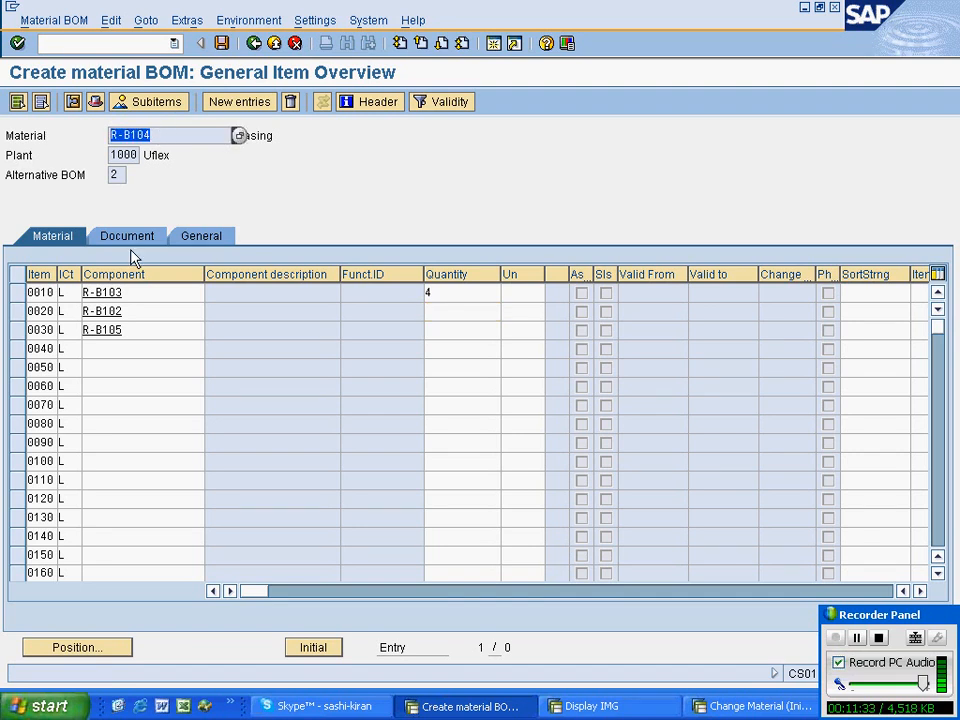
pyautogui.moveTo(137, 291); pyautogui.dragTo(68, 293)
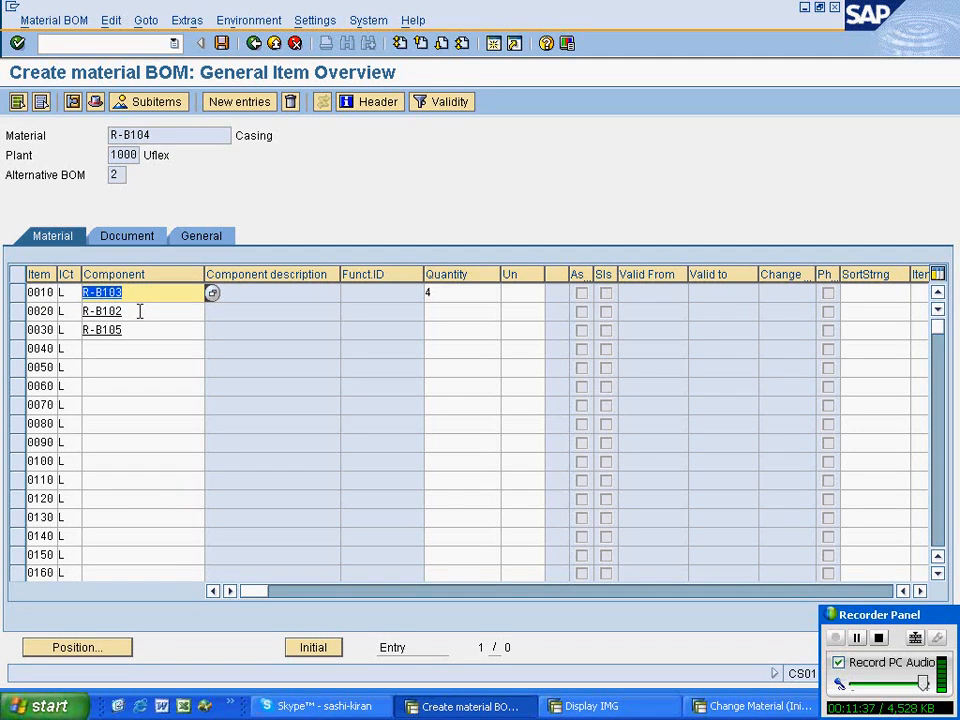
pyautogui.click(424, 308)
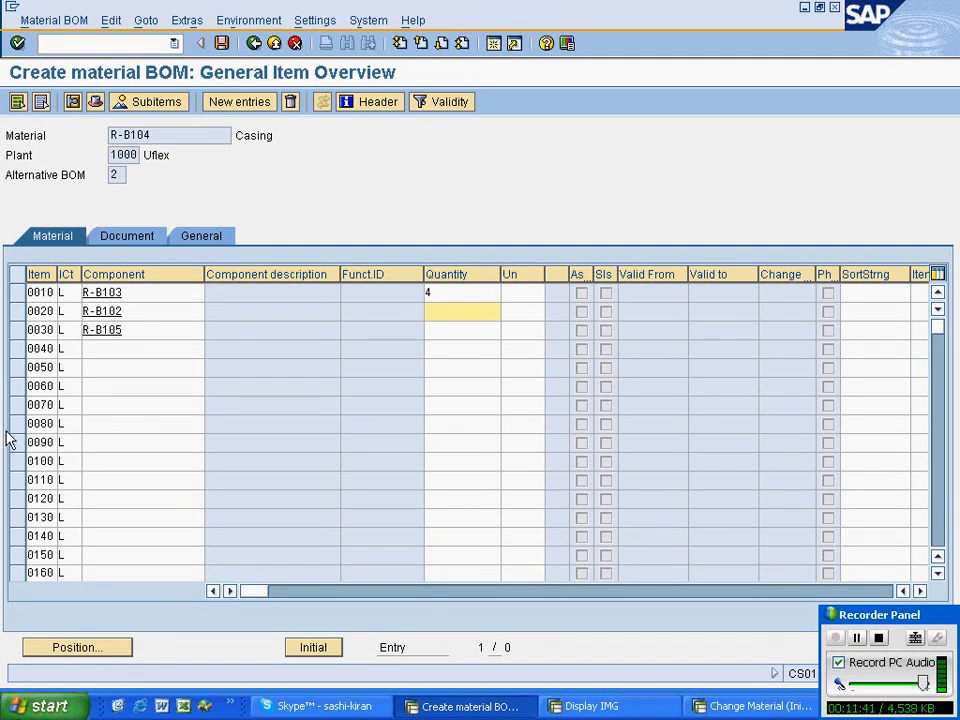
pyautogui.write('2')
pyautogui.click(439, 327)
pyautogui.write('1')
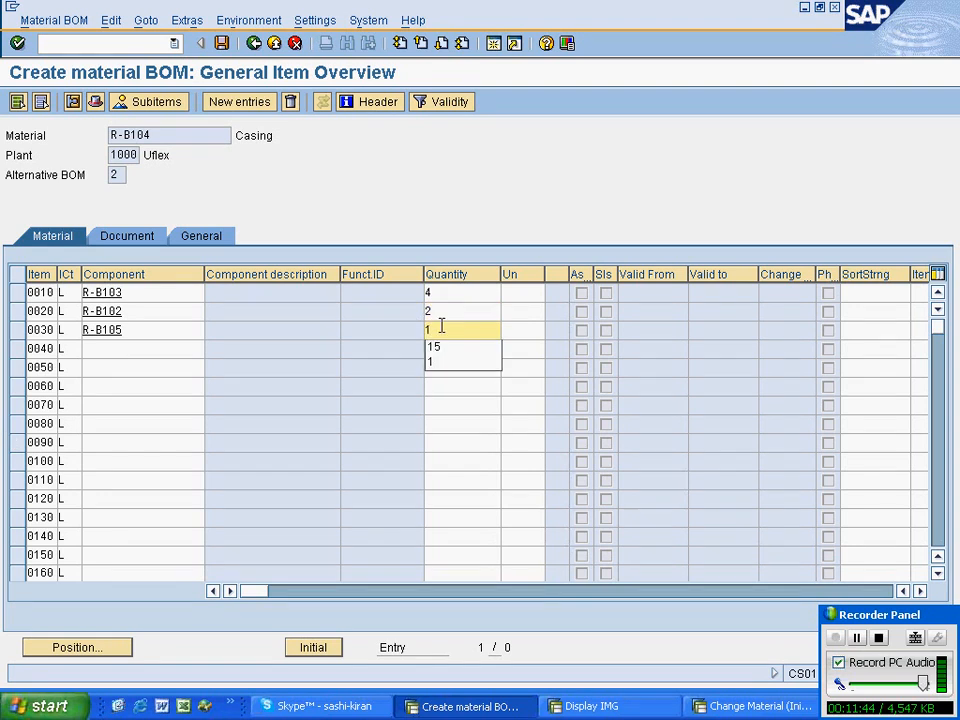
# Step: Set the unit of measure to PC for components R-B103, R-B102 and R-B105, and try to save the BOM
pyautogui.click(456, 290)
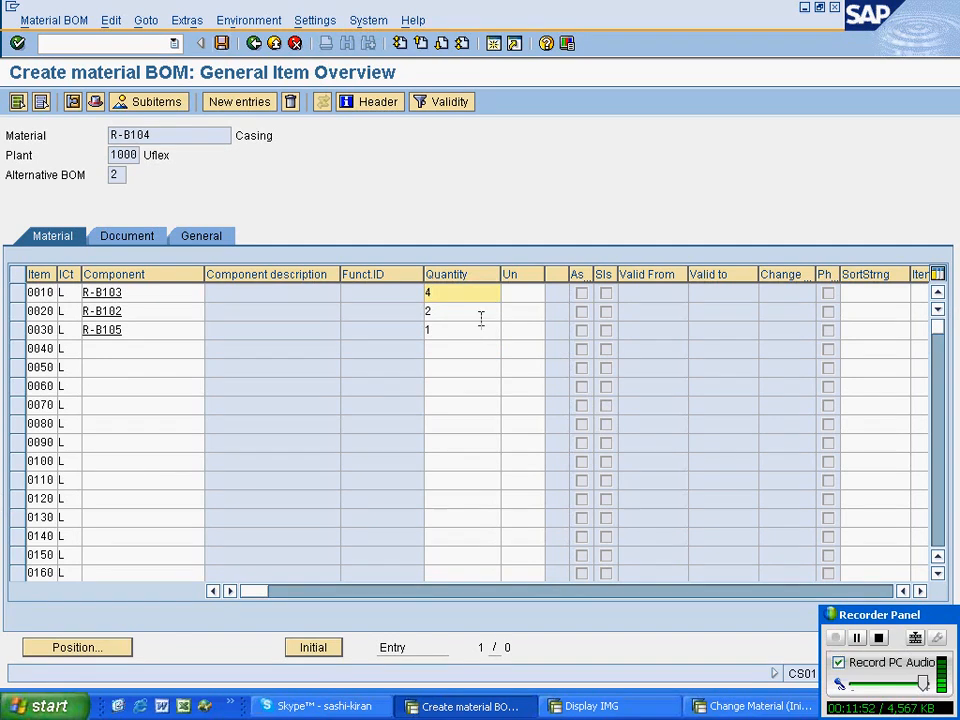
pyautogui.click(519, 289)
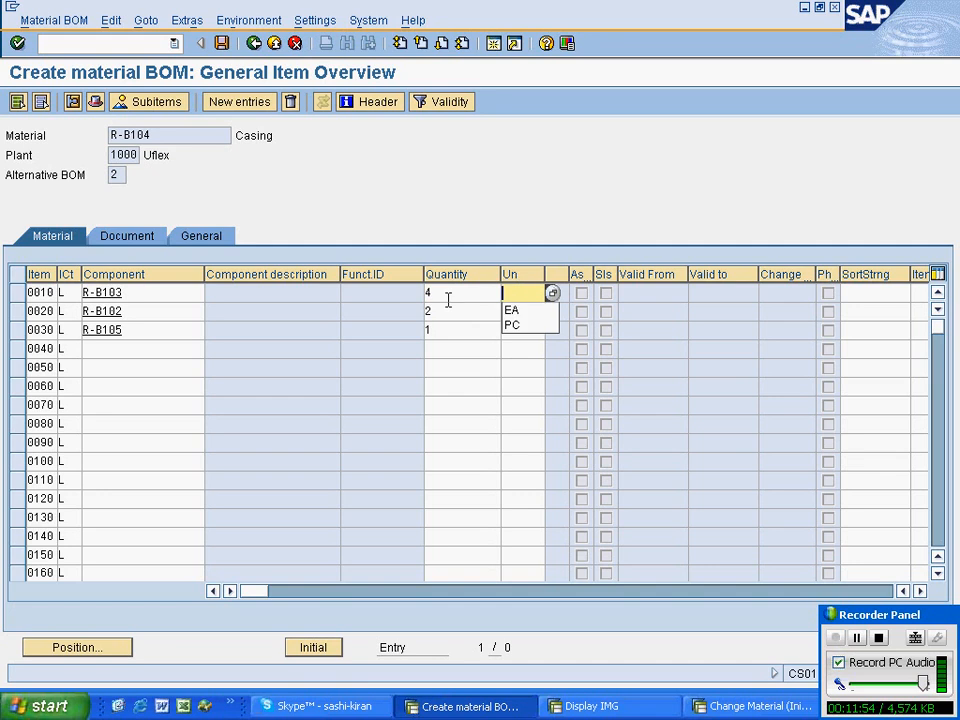
pyautogui.click(511, 327)
pyautogui.click(510, 312)
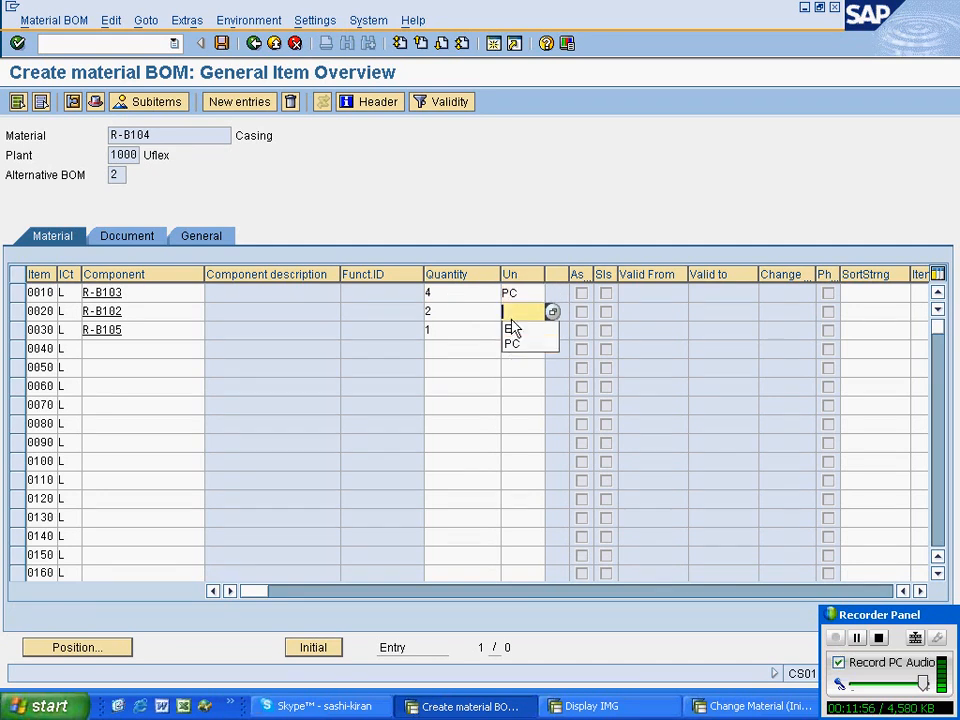
pyautogui.click(511, 329)
pyautogui.click(510, 333)
pyautogui.click(512, 364)
pyautogui.click(223, 45)
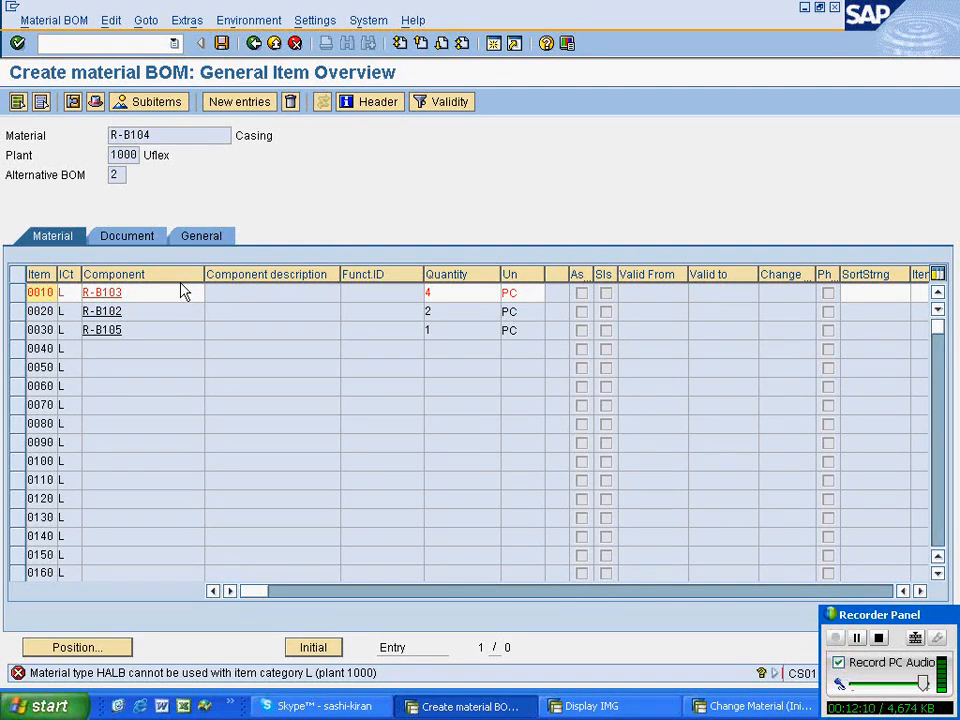
# Step: Read the detailed help for the error message on BOM item 0010, and return to the item overview
pyautogui.doubleClick(225, 677)
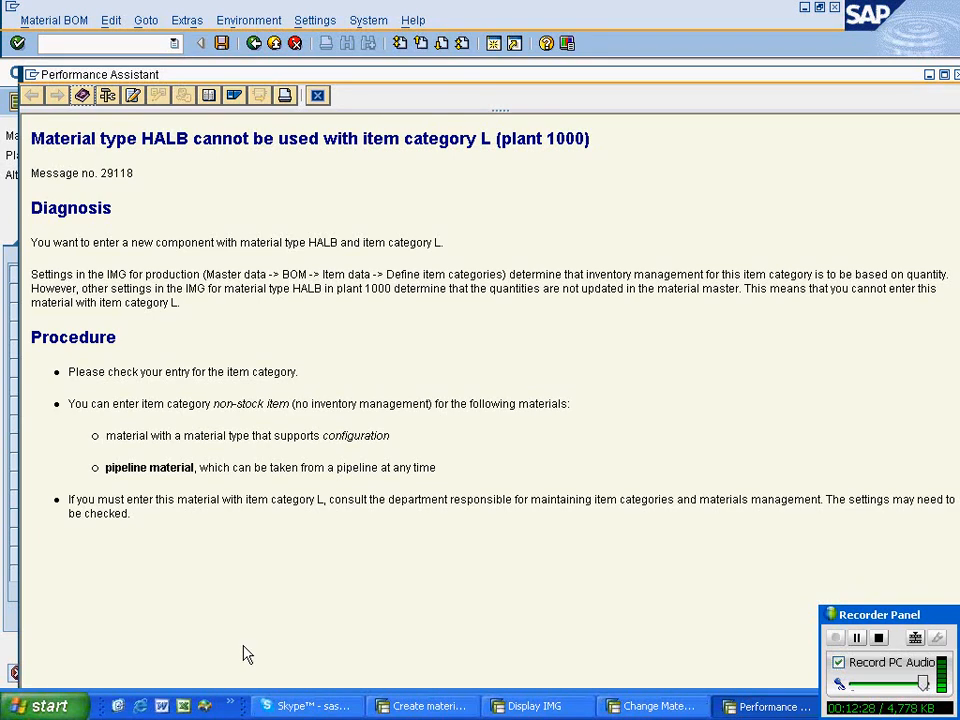
pyautogui.doubleClick(488, 140)
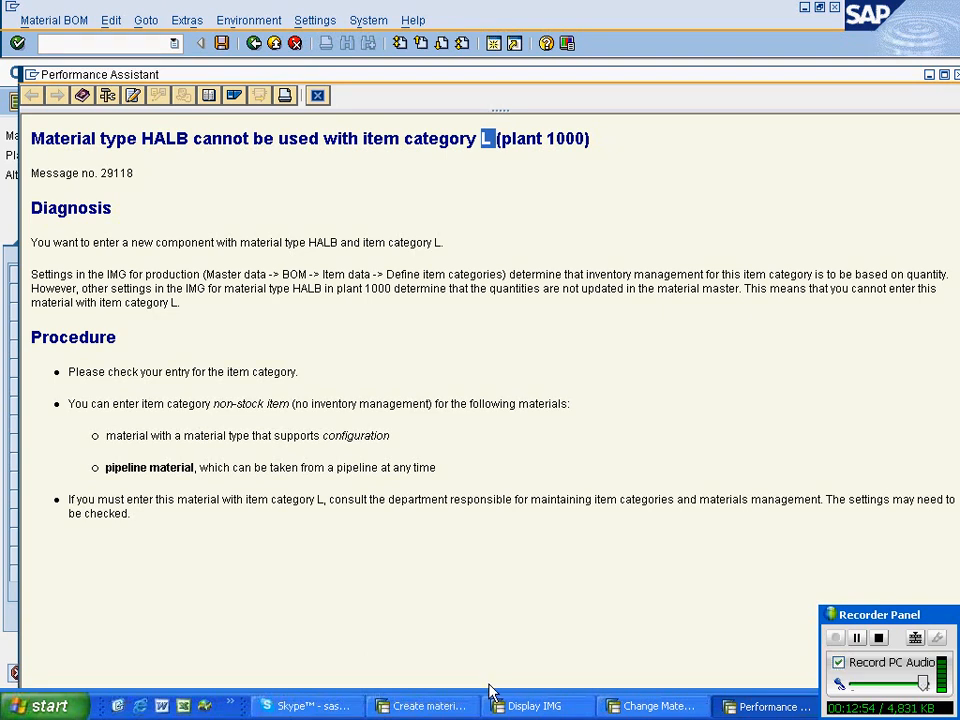
pyautogui.click(430, 706)
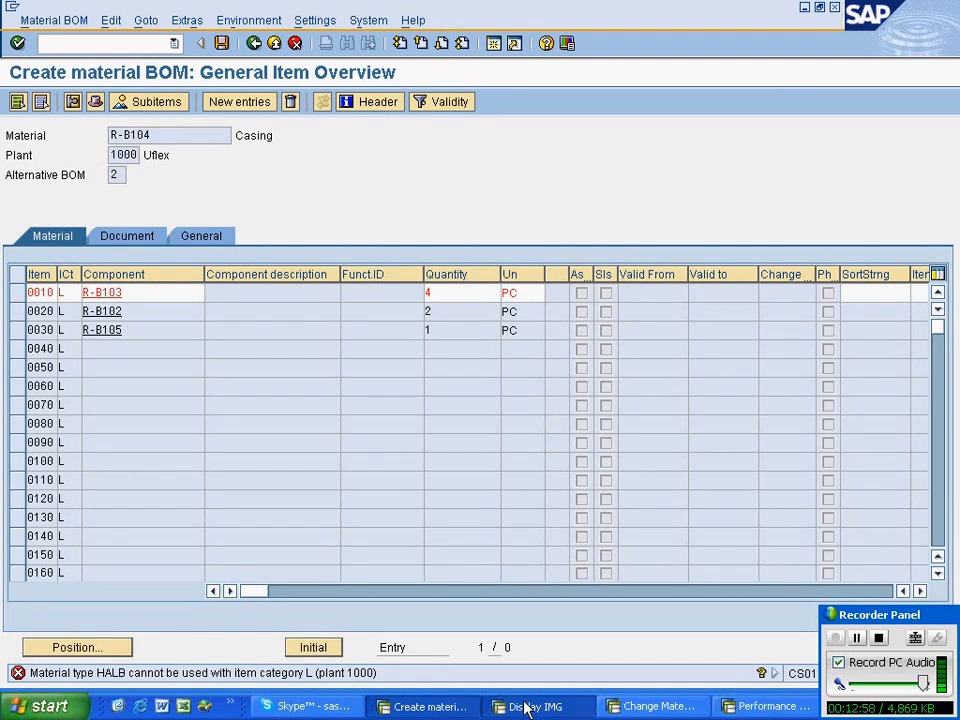
# Step: Look through the Sales and Distribution master data settings in the Display IMG session, and expand Materials Management instead
pyautogui.click(526, 707)
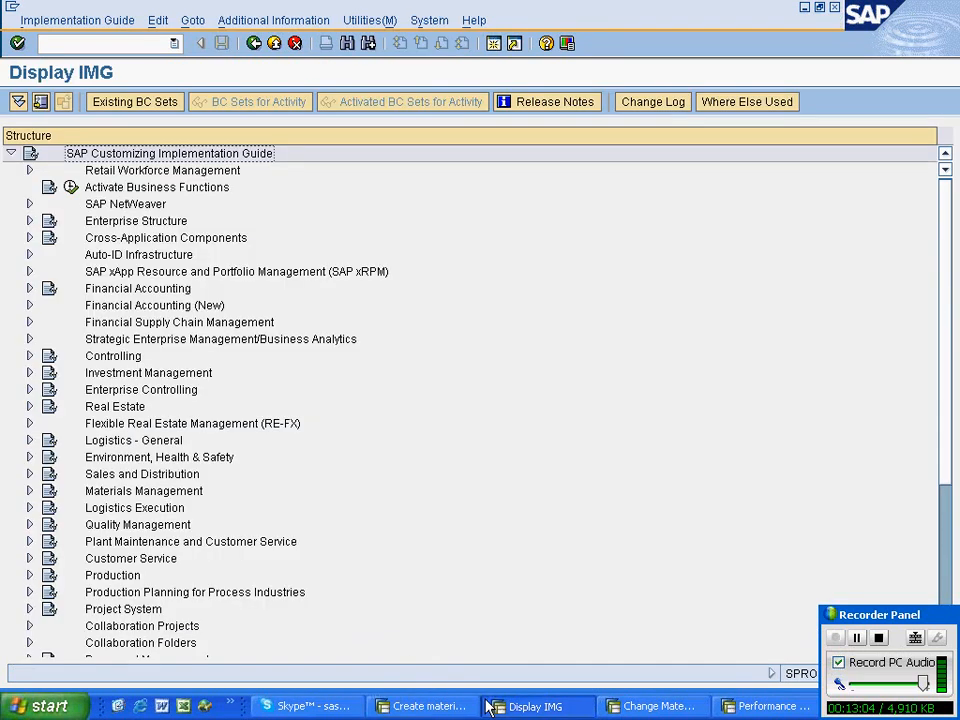
pyautogui.click(30, 475)
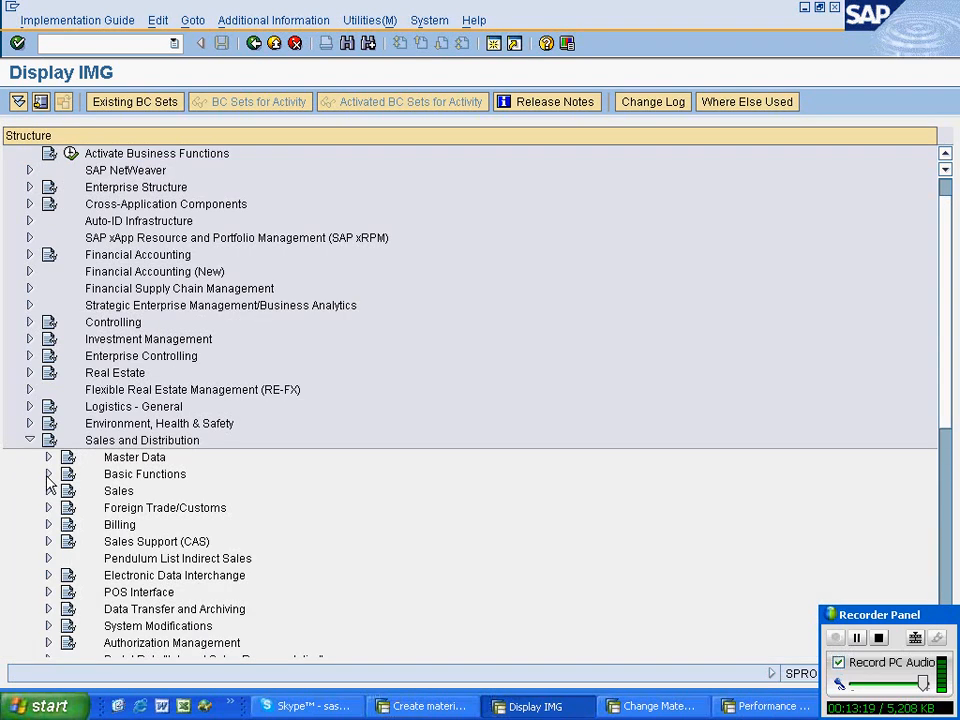
pyautogui.click(48, 457)
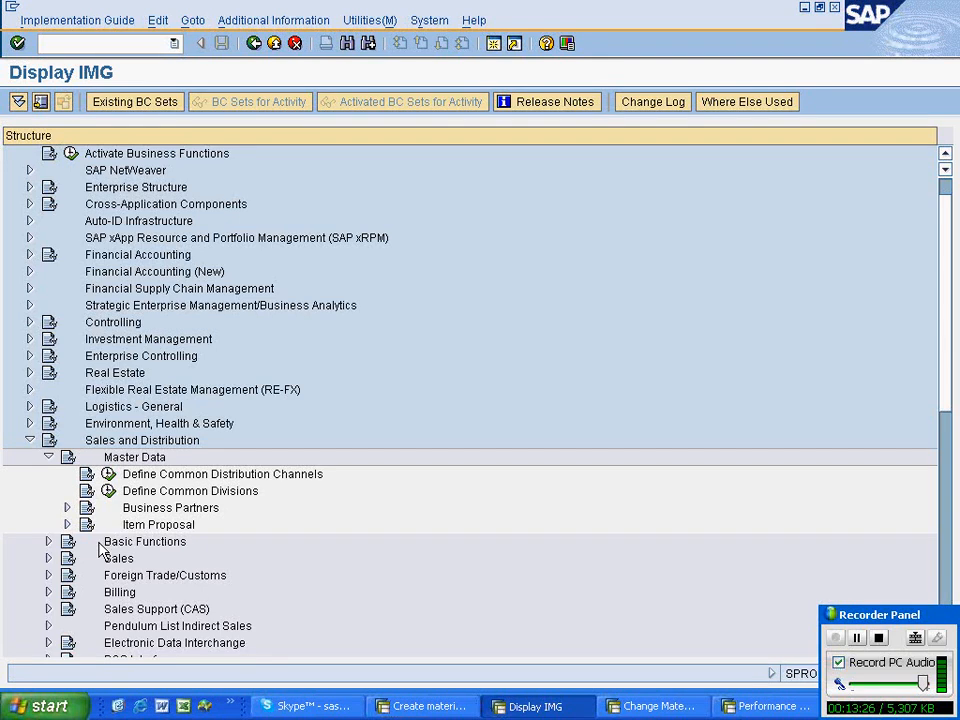
pyautogui.click(67, 507)
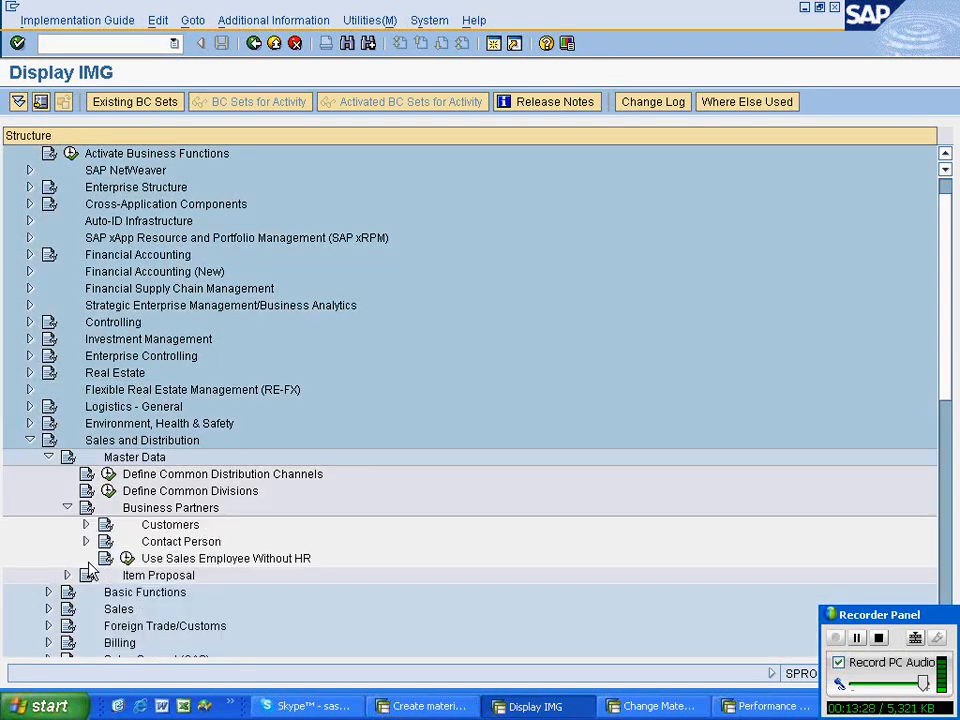
pyautogui.click(67, 507)
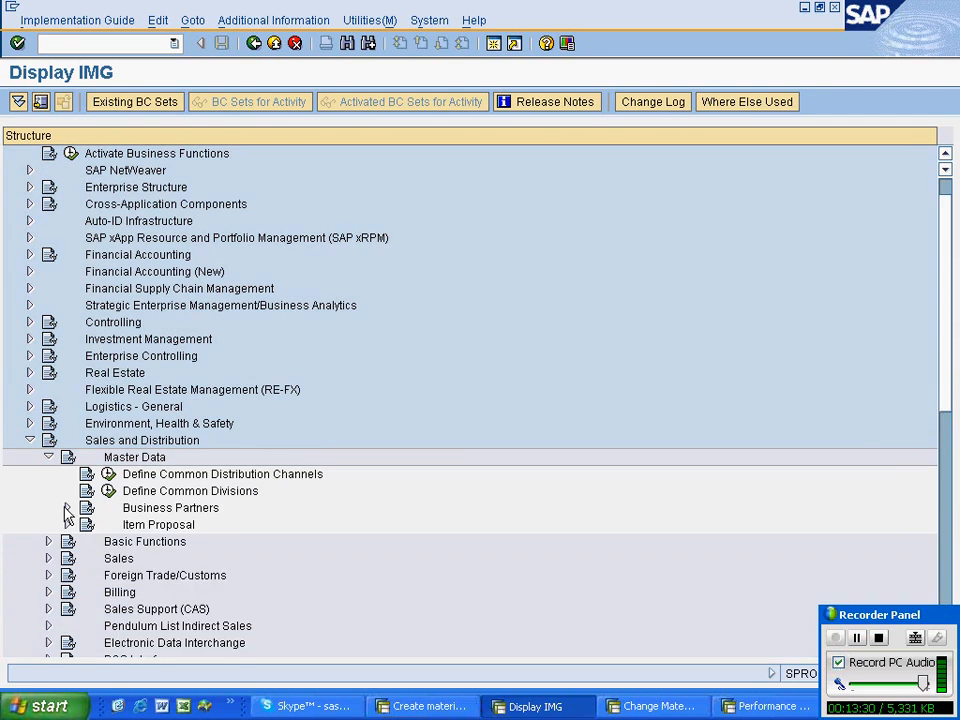
pyautogui.click(29, 441)
pyautogui.click(29, 457)
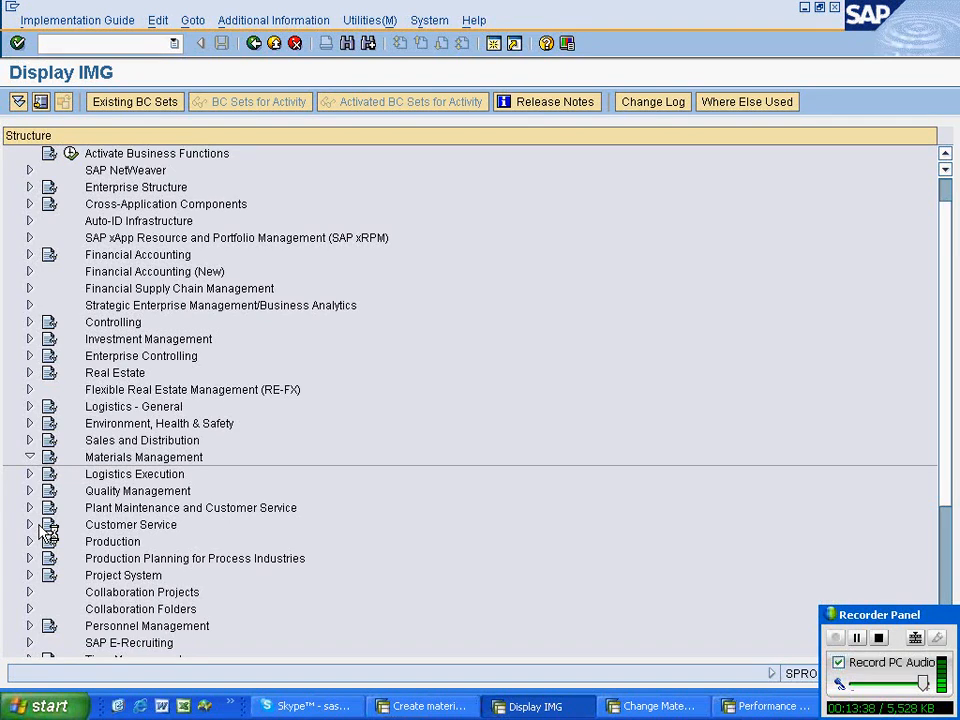
# Step: Reread the error message's help, examining the material type and the IMG path given for defining item categories
pyautogui.hotkey('alt', 'Tab')
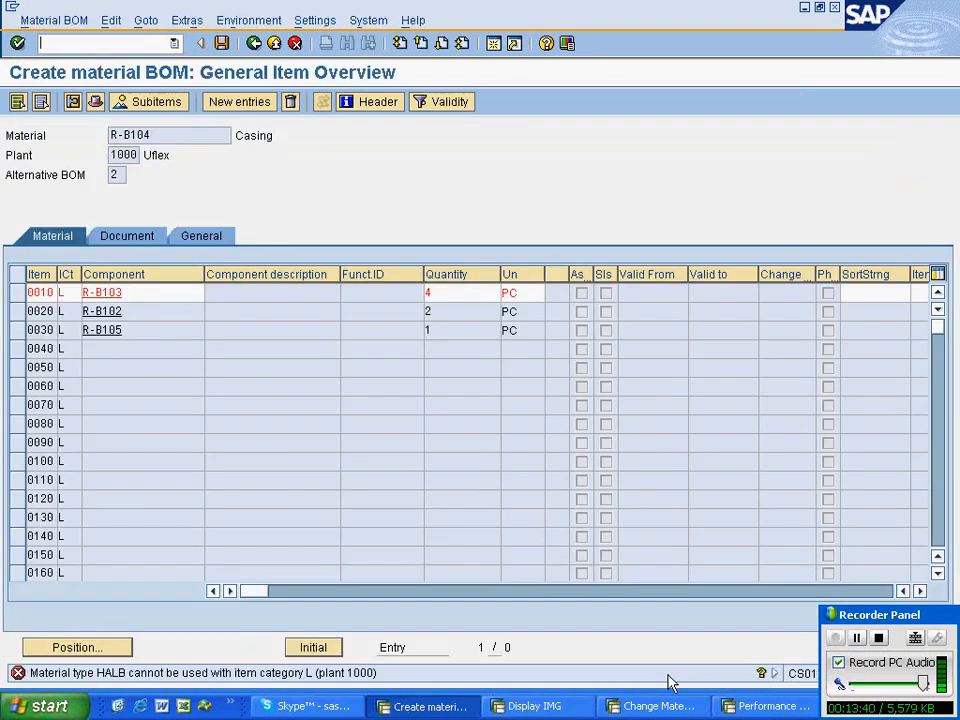
pyautogui.click(738, 702)
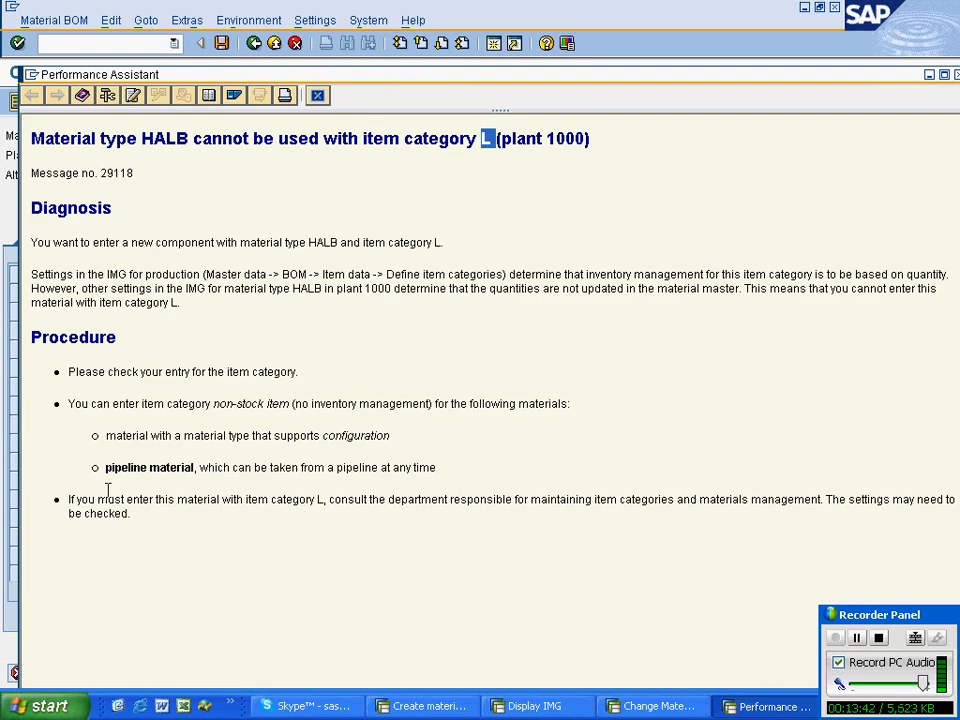
pyautogui.doubleClick(164, 138)
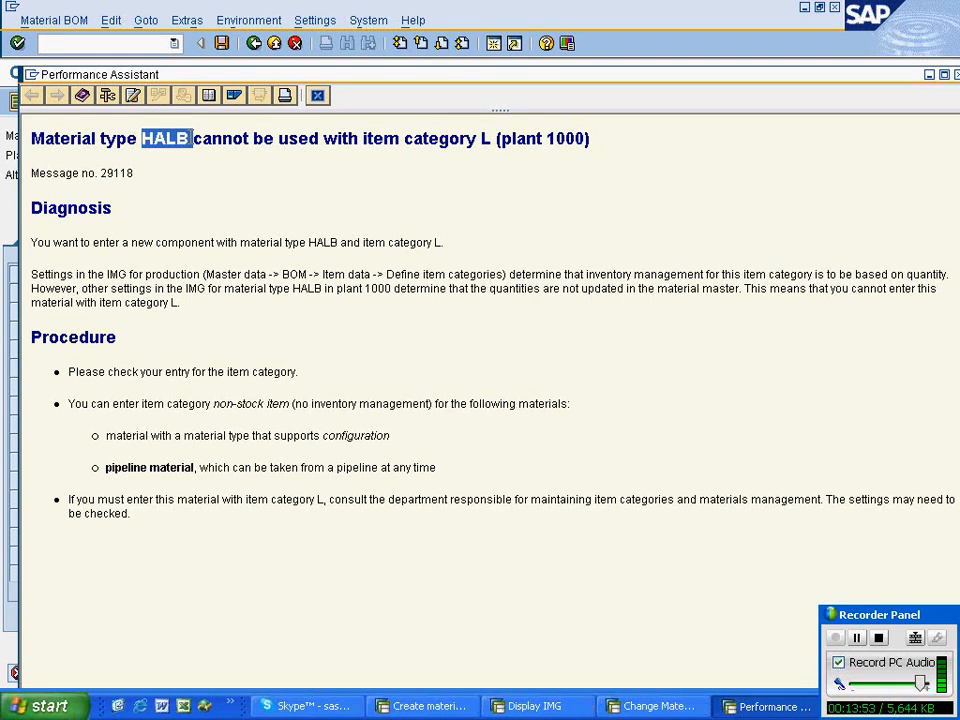
pyautogui.click(189, 167)
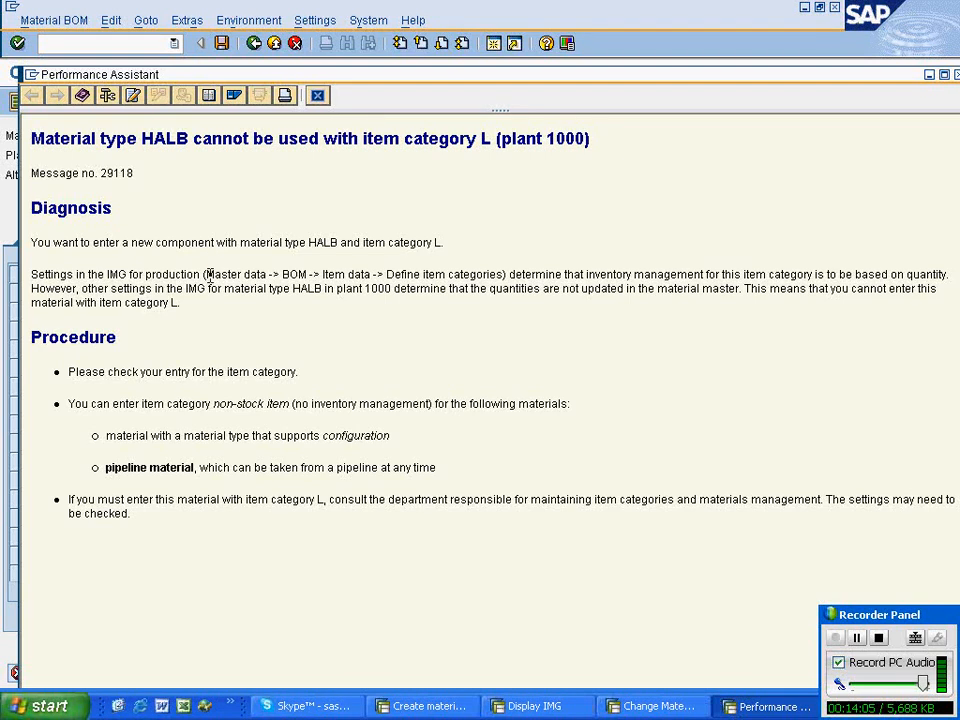
pyautogui.moveTo(205, 274); pyautogui.dragTo(308, 275)
pyautogui.click(300, 369)
pyautogui.press('Escape')
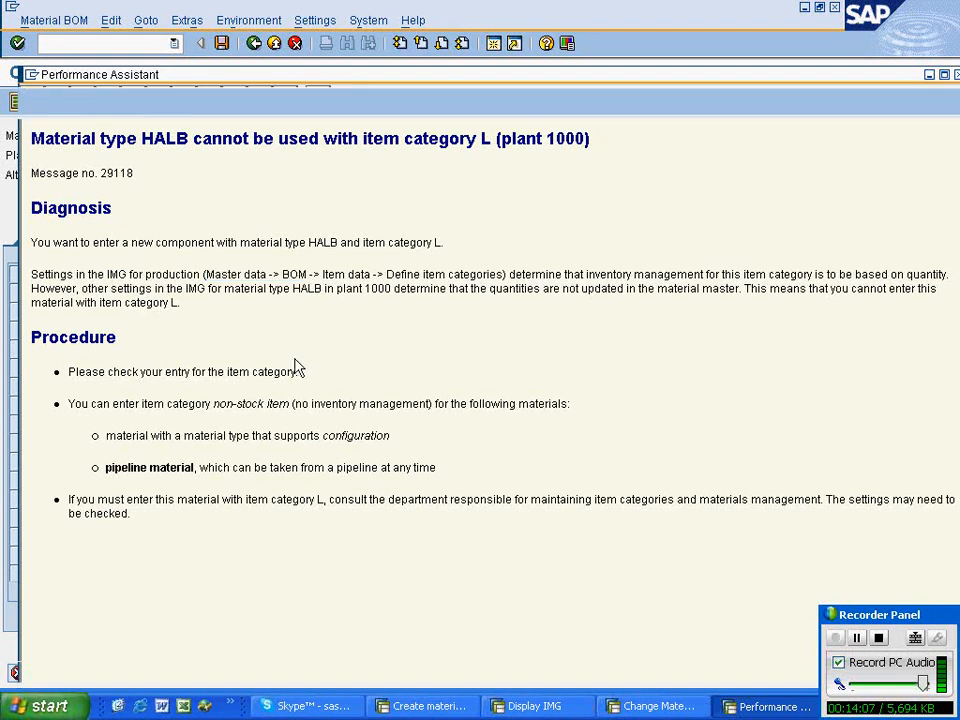
pyautogui.hotkey('alt', 'Tab')
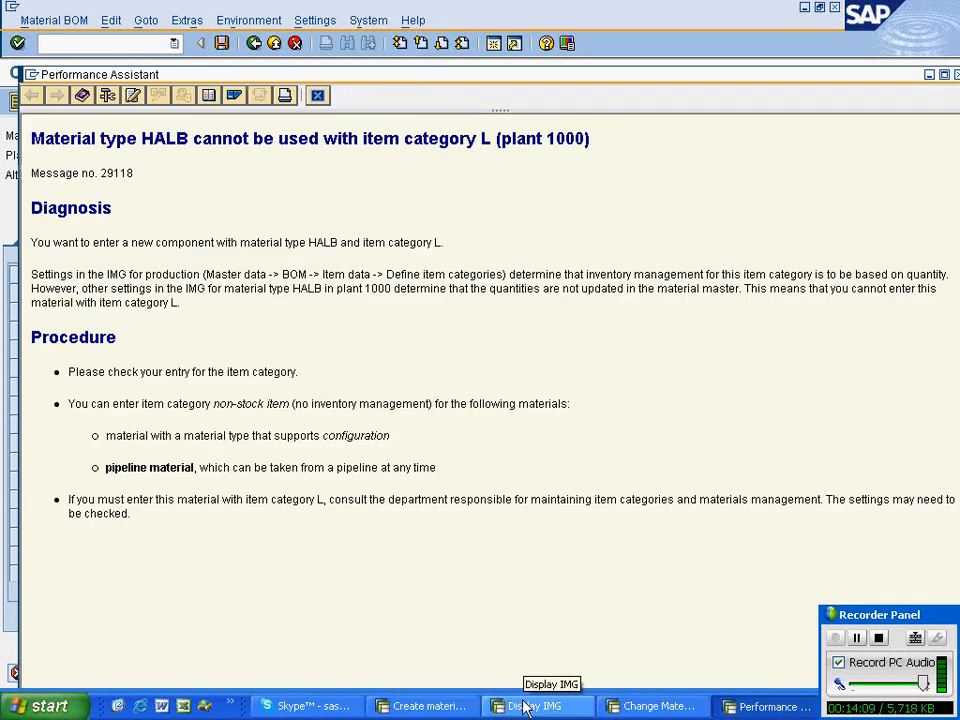
# Step: Examine the Production branch in the Display IMG session and compare it with the IMG path in the error message's help
pyautogui.click(526, 709)
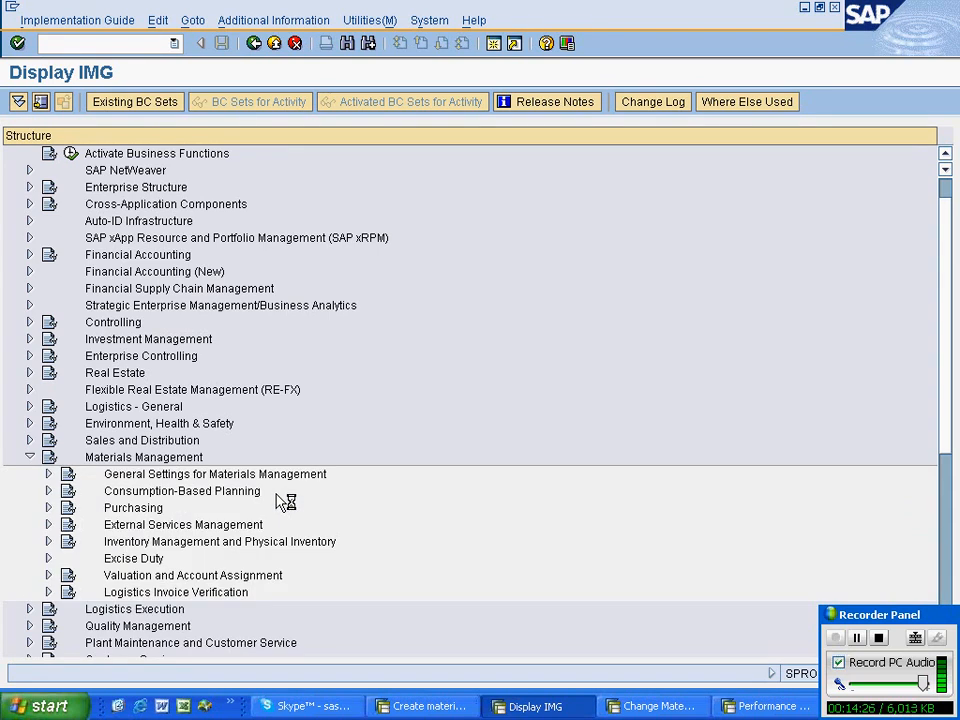
pyautogui.click(29, 457)
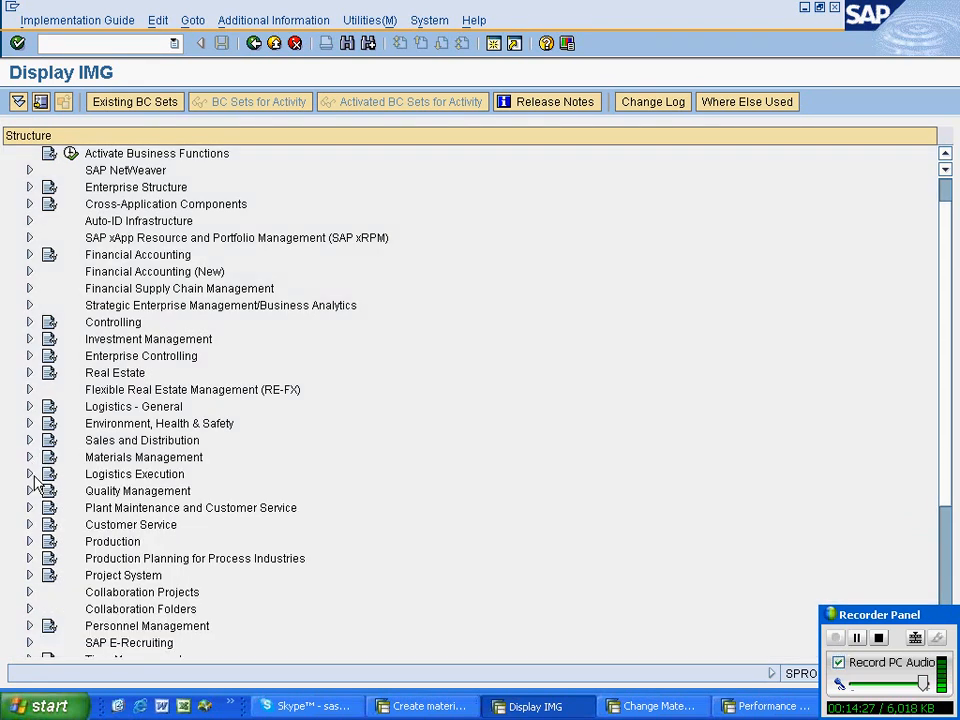
pyautogui.click(29, 541)
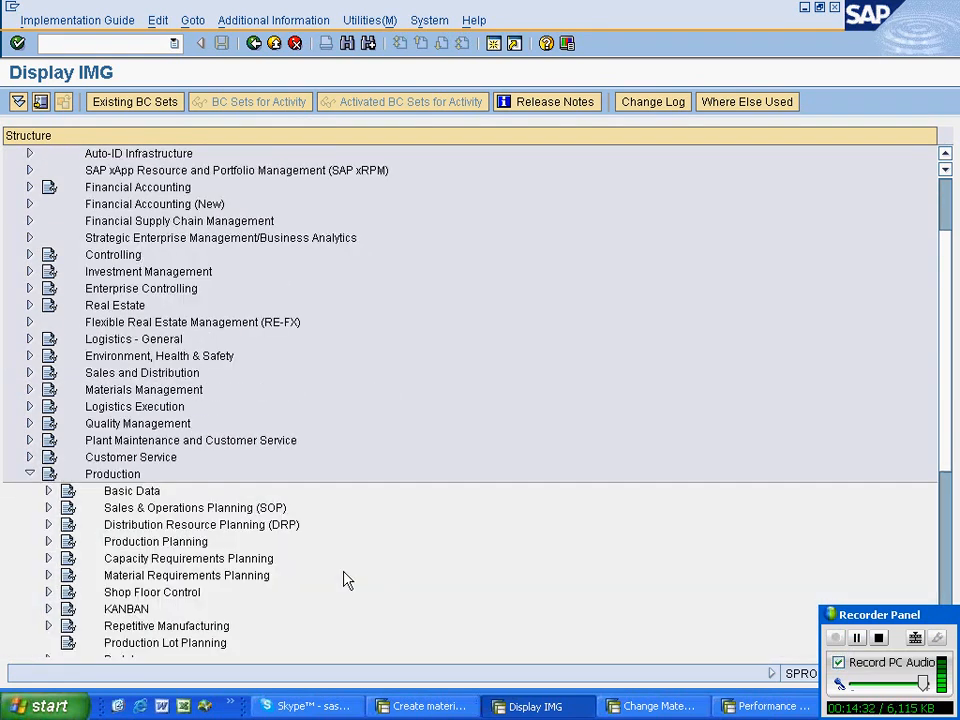
pyautogui.scroll(-1, 343, 580)
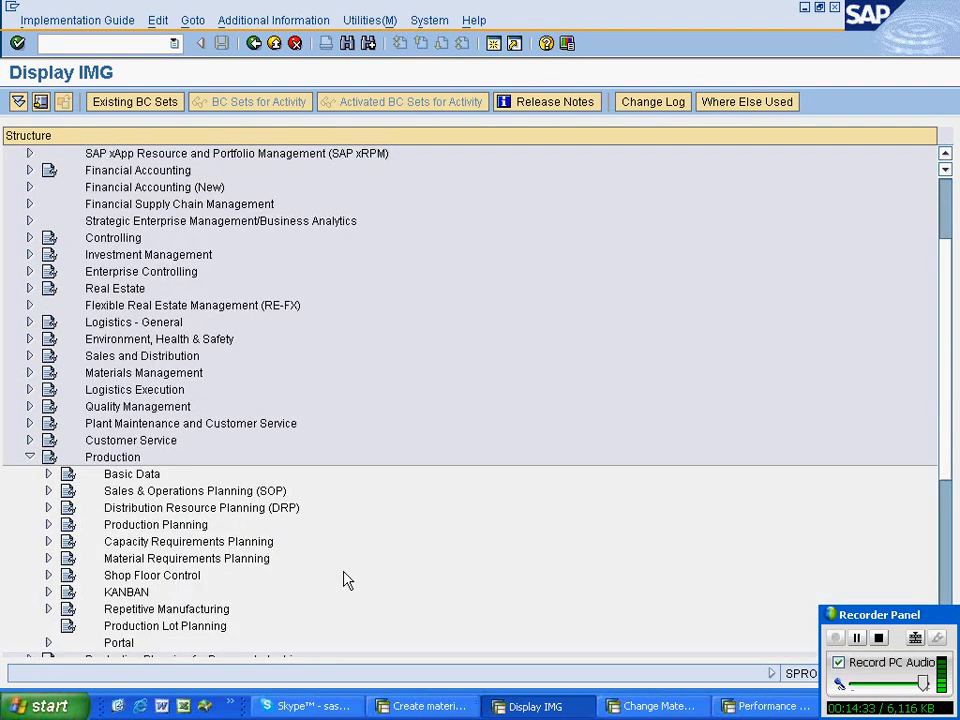
pyautogui.scroll(-2, 343, 580)
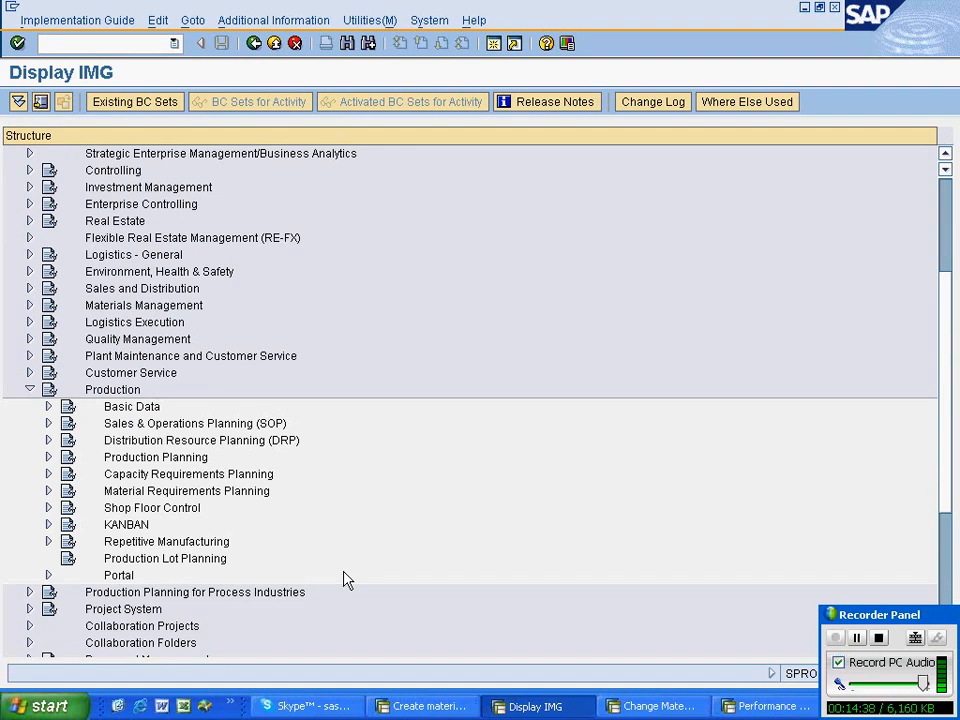
pyautogui.hotkey('alt', 'Tab')
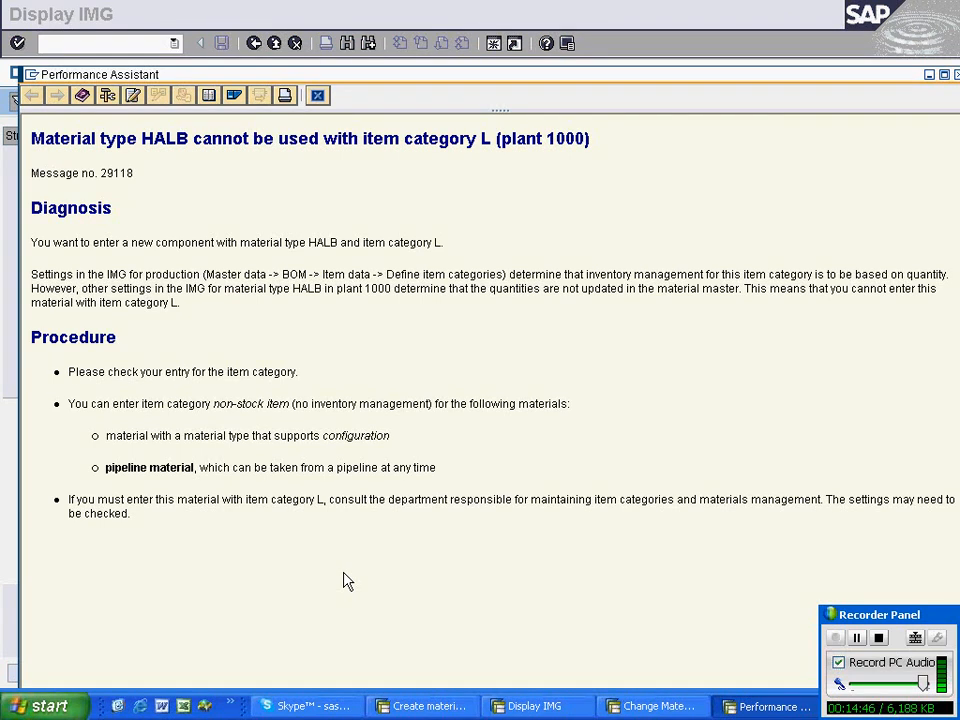
pyautogui.hotkey('alt', 'Tab')
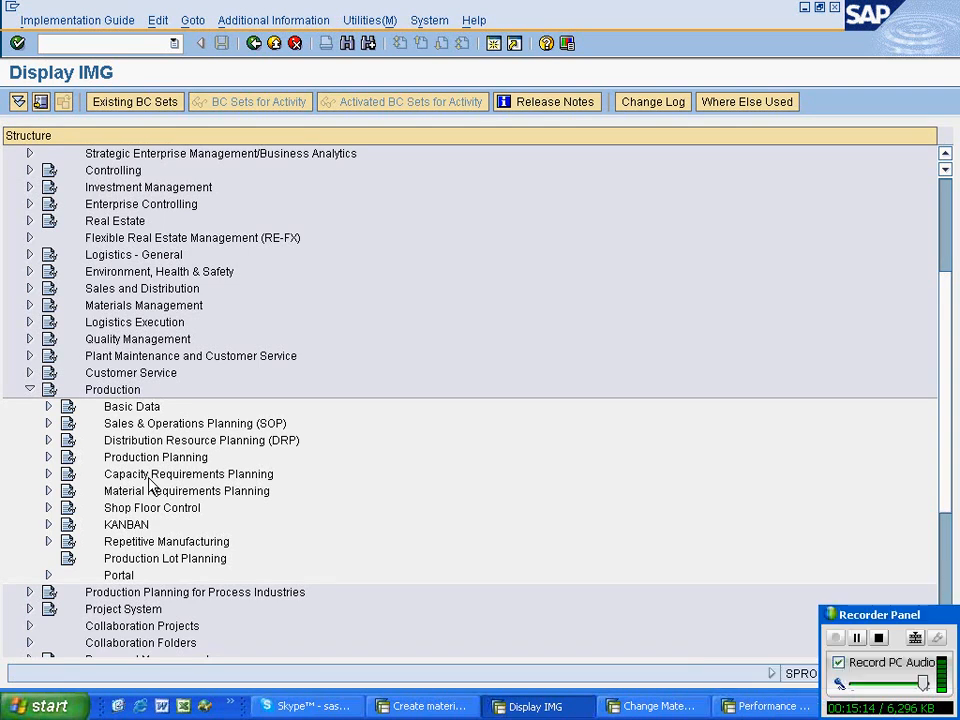
# Step: Collapse the Production branch and expand General Settings for Materials Management under Materials Management in the IMG
pyautogui.click(29, 390)
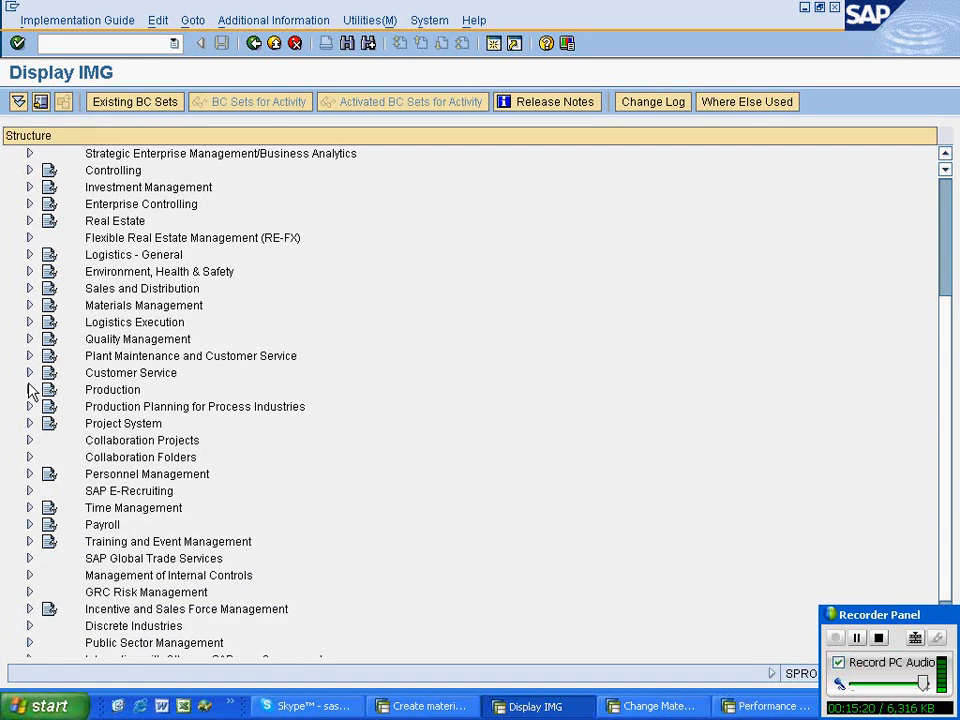
pyautogui.click(29, 305)
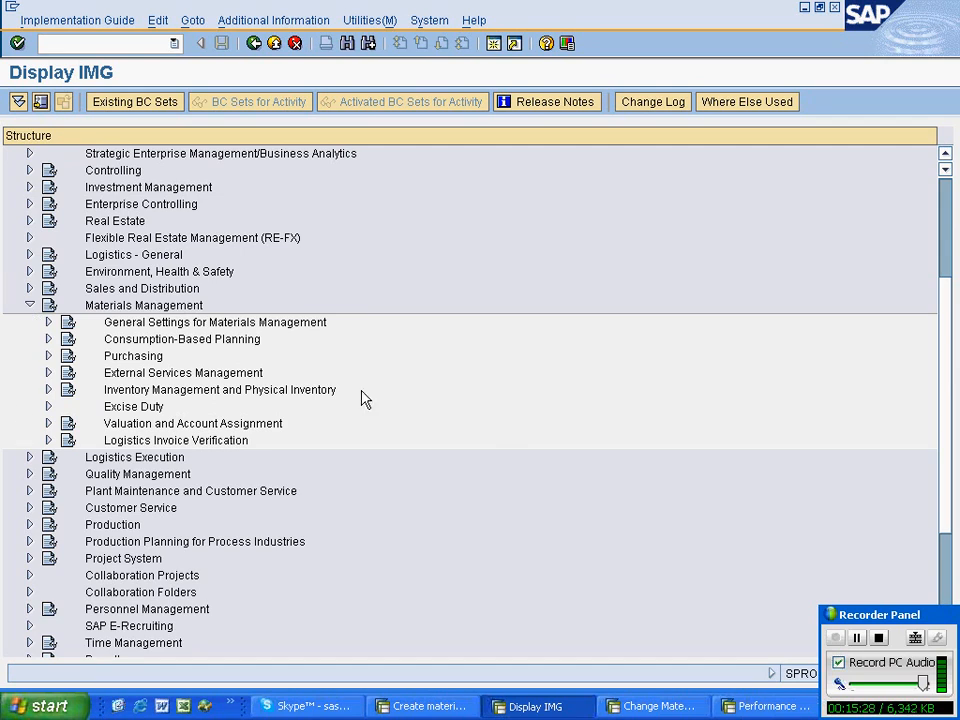
pyautogui.click(49, 322)
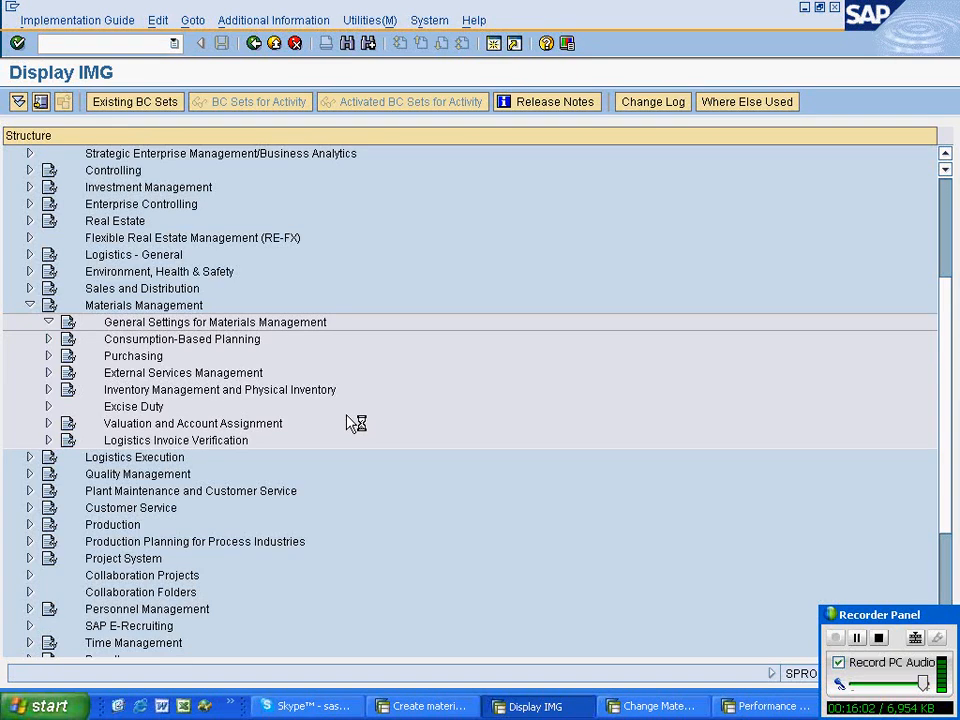
# Step: Close the Change Material session and the error message's help, and return to the BOM item overview of R-B104
pyautogui.click(655, 706)
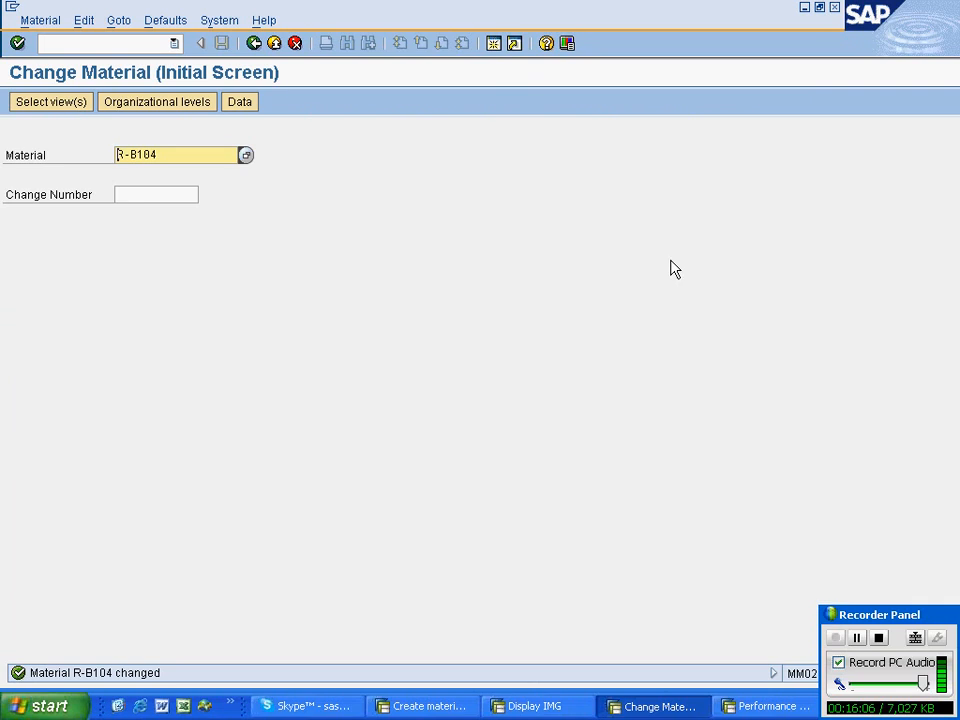
pyautogui.click(834, 7)
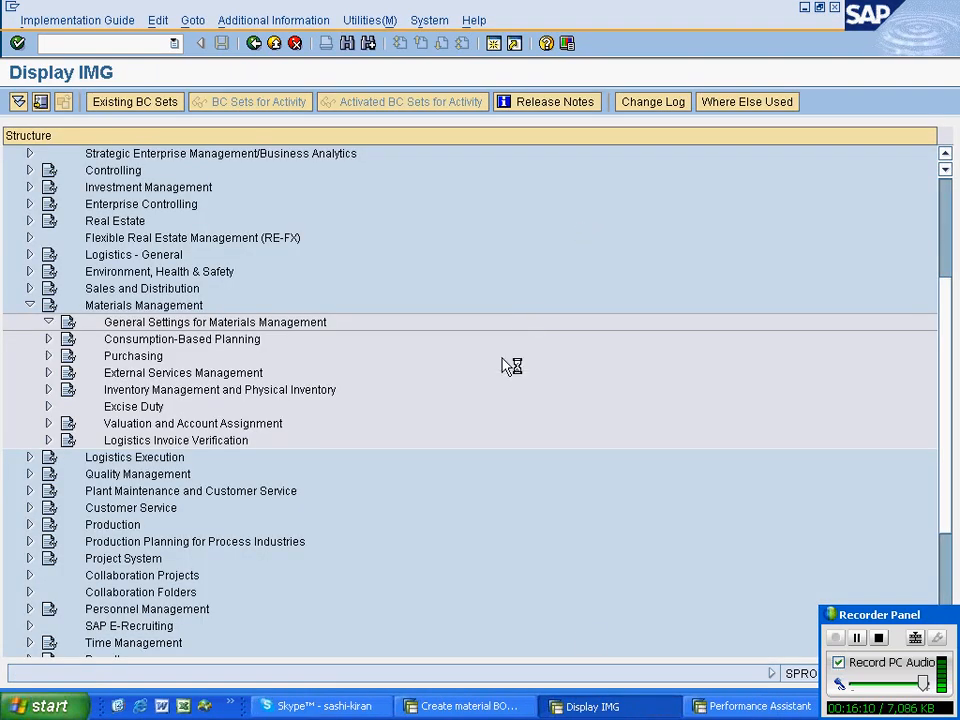
pyautogui.click(718, 710)
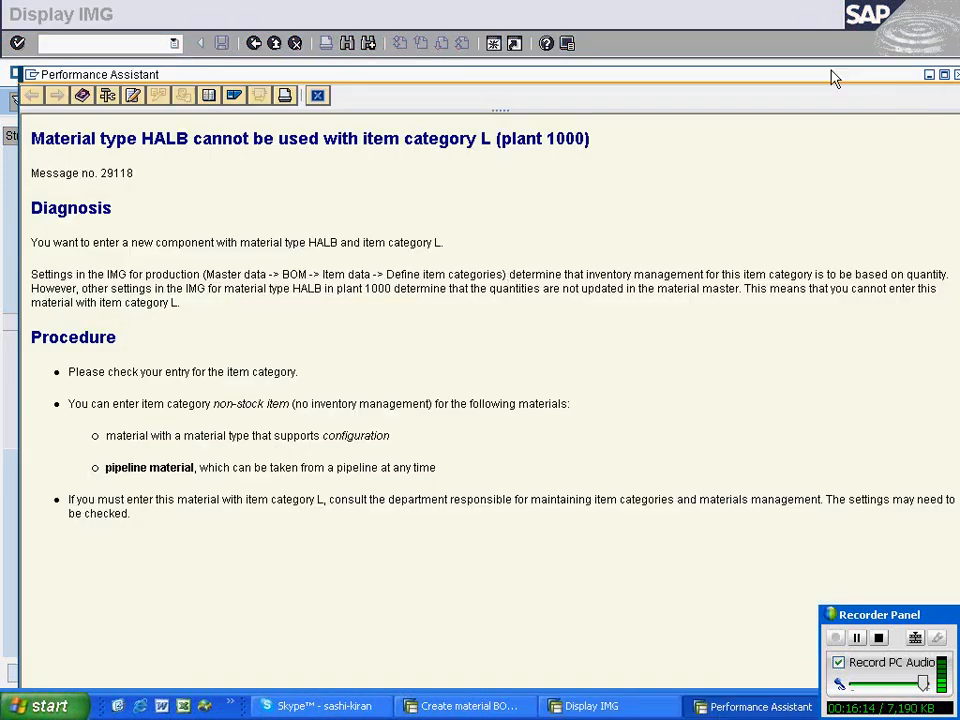
pyautogui.doubleClick(835, 77)
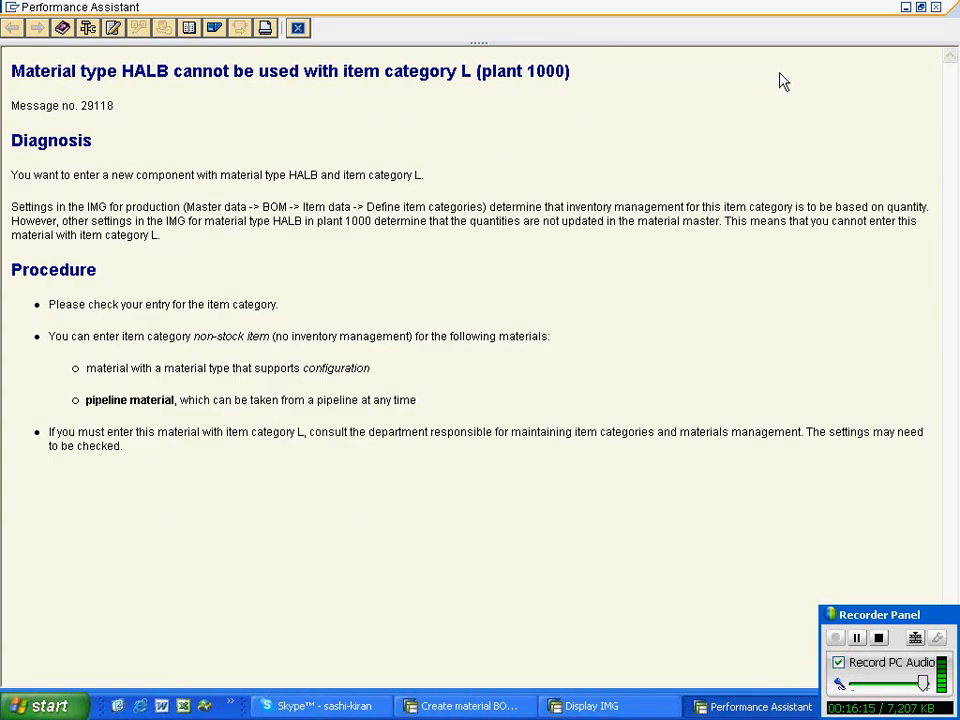
pyautogui.click(937, 10)
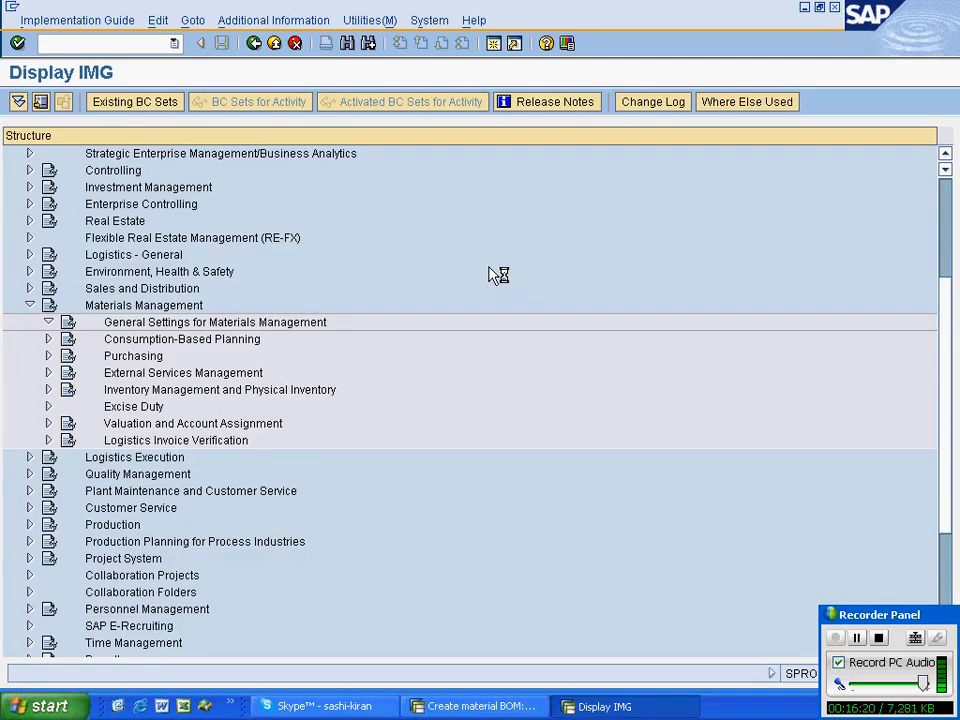
pyautogui.click(446, 707)
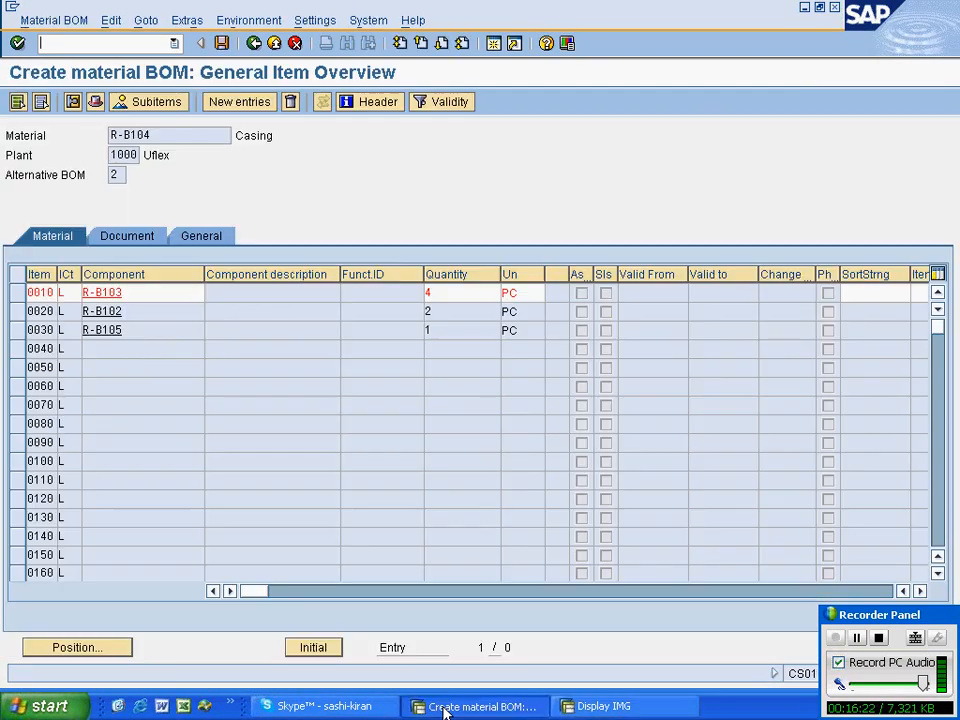
# Step: Recheck the component lines in R-B104's item overview, try to leave it, and select item 0040's item category
pyautogui.moveTo(137, 308); pyautogui.dragTo(55, 313)
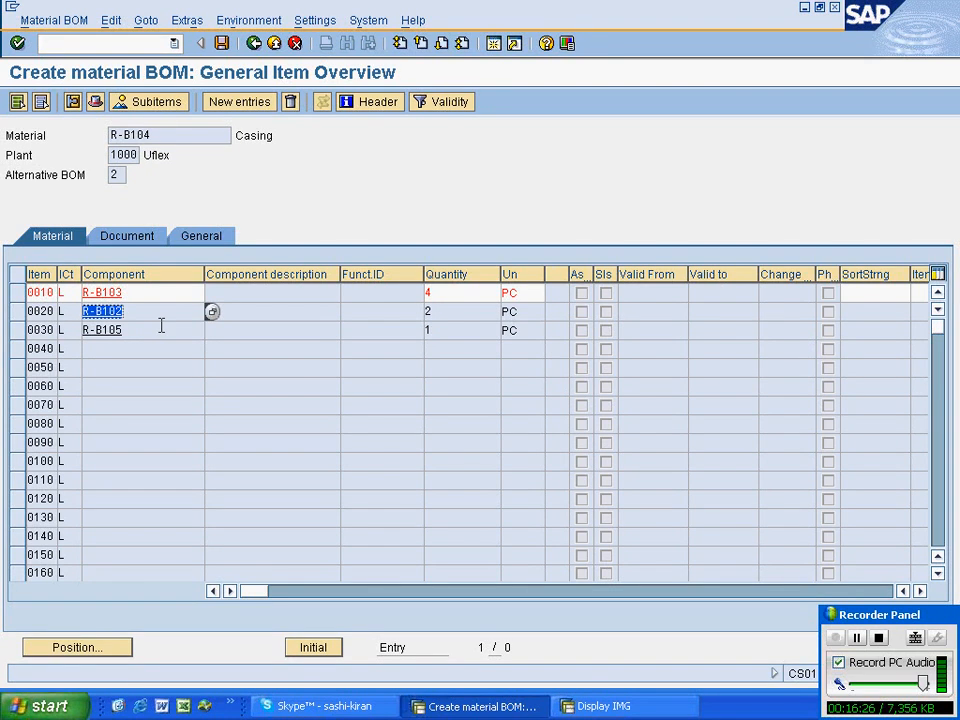
pyautogui.click(153, 292)
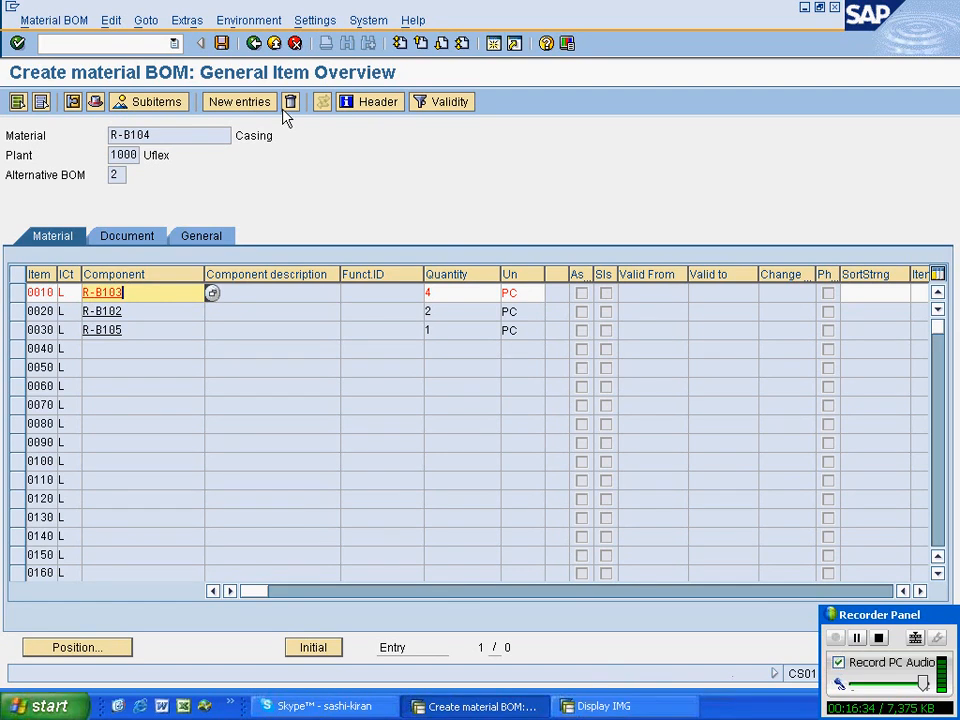
pyautogui.press('Return')
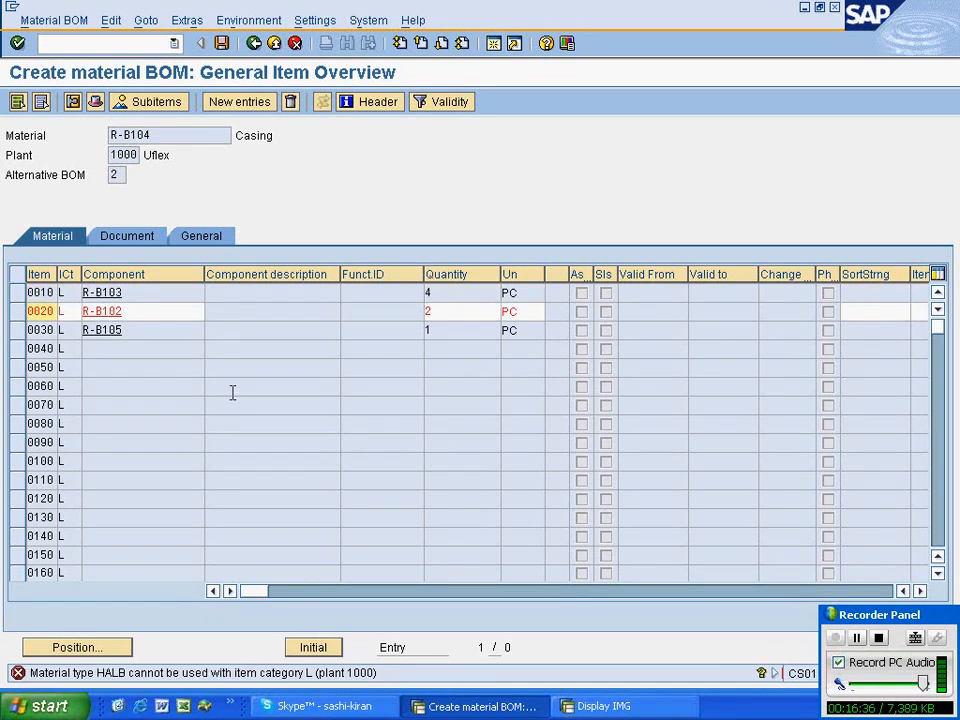
pyautogui.click(294, 44)
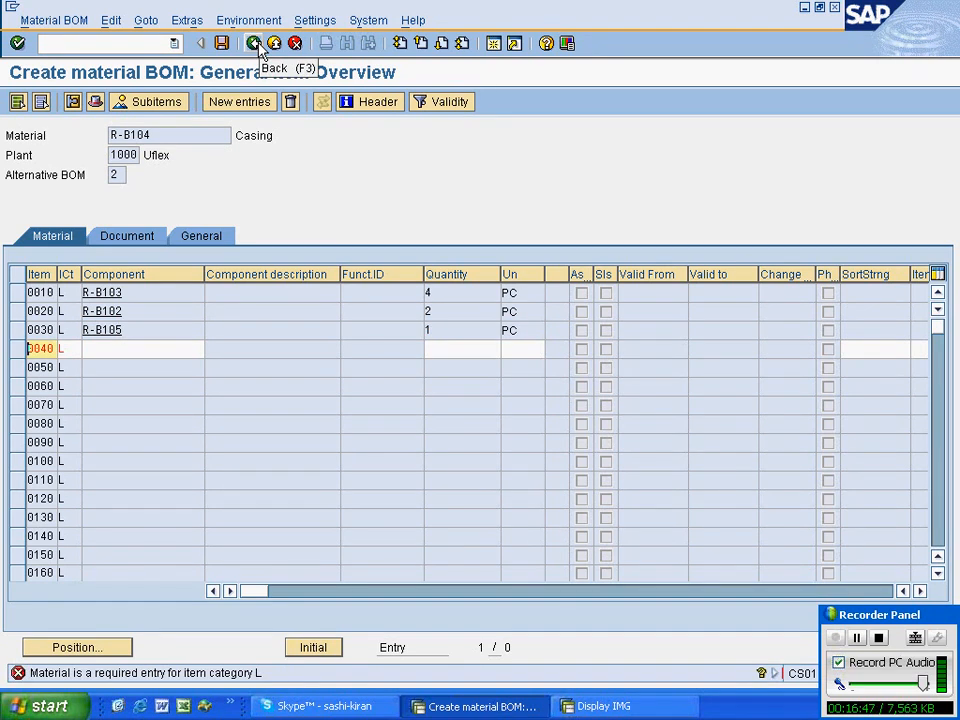
pyautogui.click(254, 44)
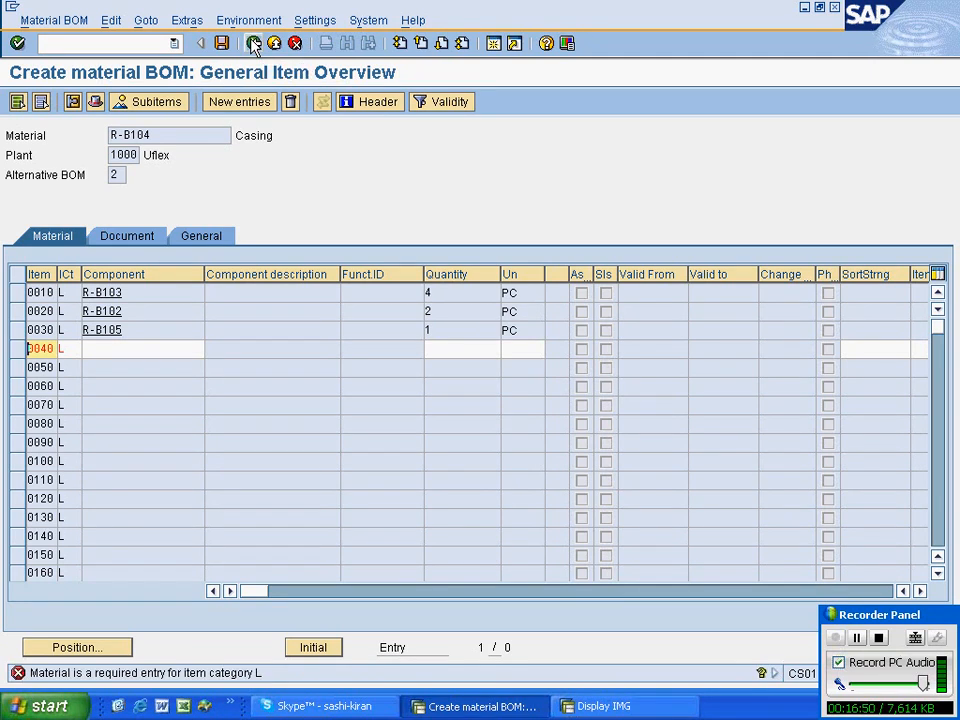
pyautogui.click(254, 46)
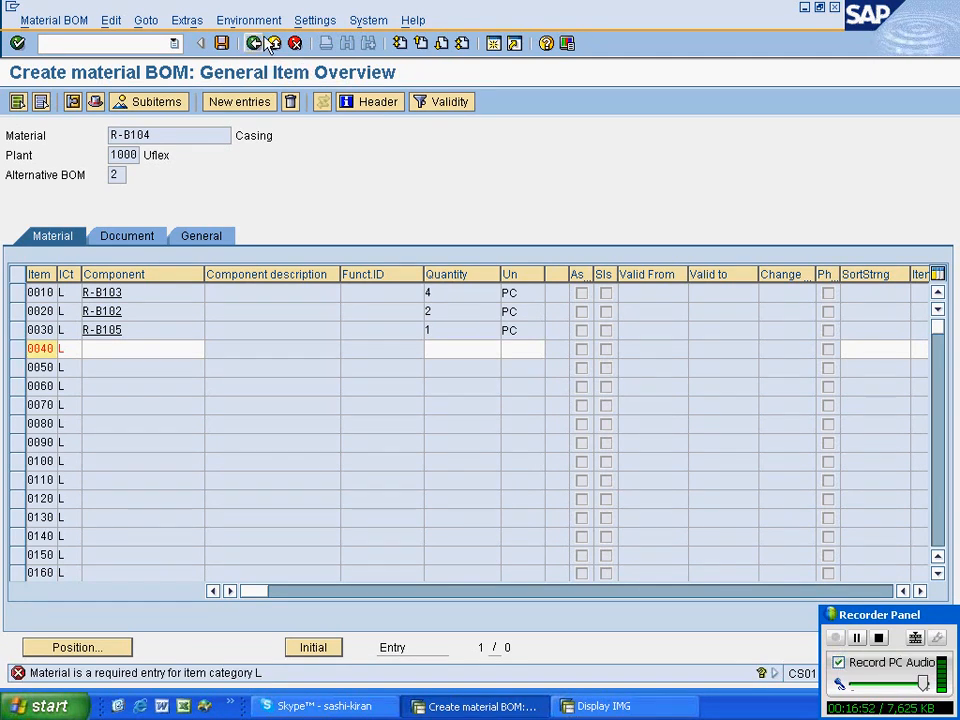
pyautogui.click(70, 349)
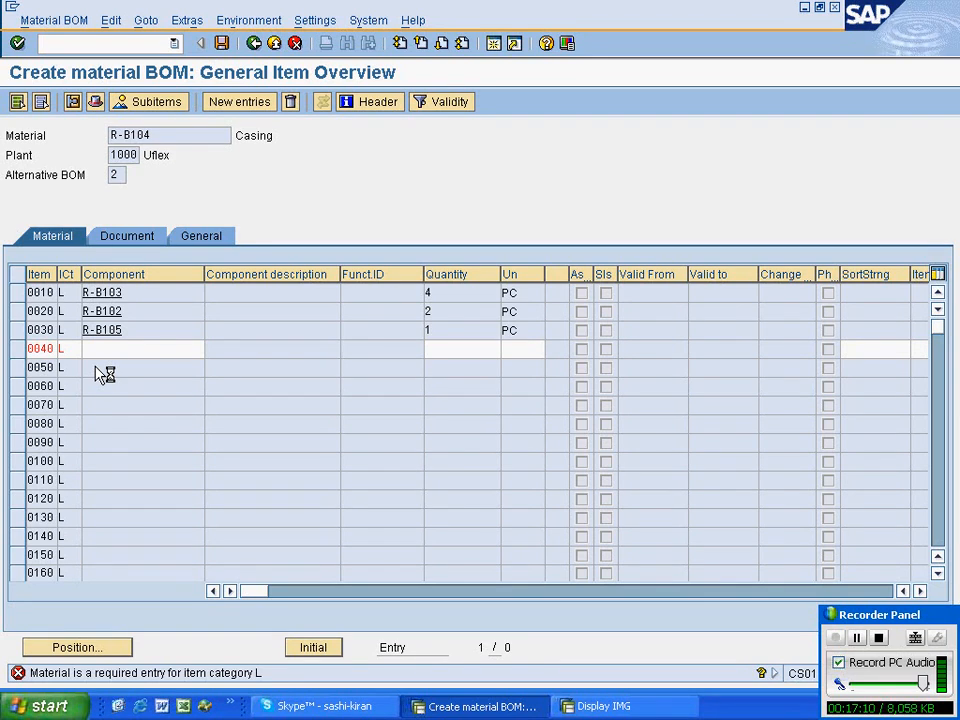
# Step: Collapse General Settings and the Materials Management branch in the Display IMG session, and close the item category help
pyautogui.click(595, 710)
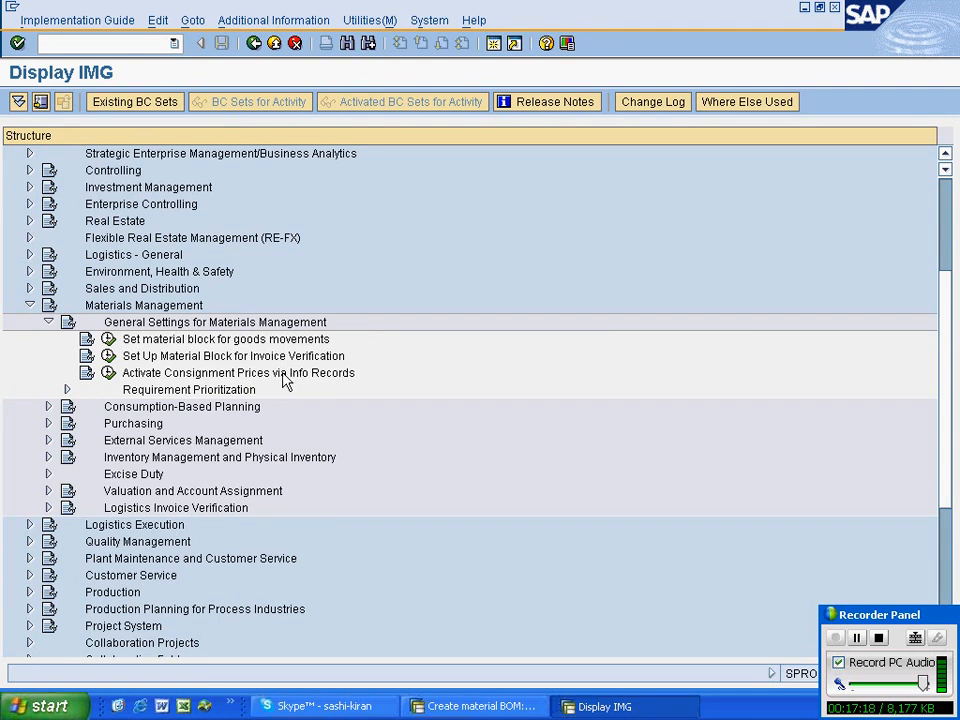
pyautogui.click(48, 322)
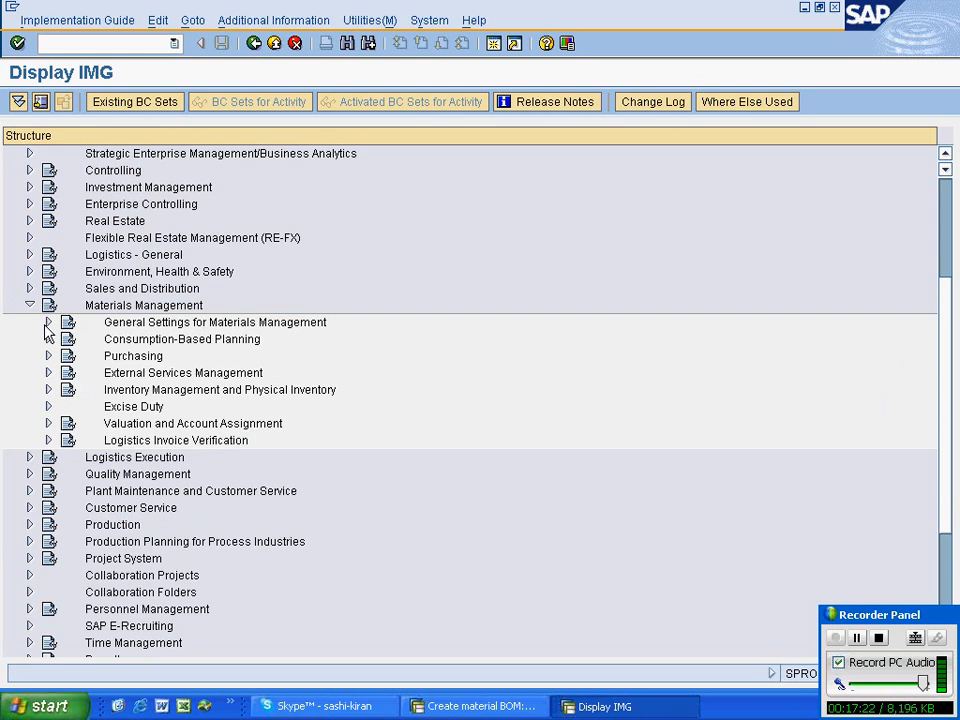
pyautogui.click(48, 357)
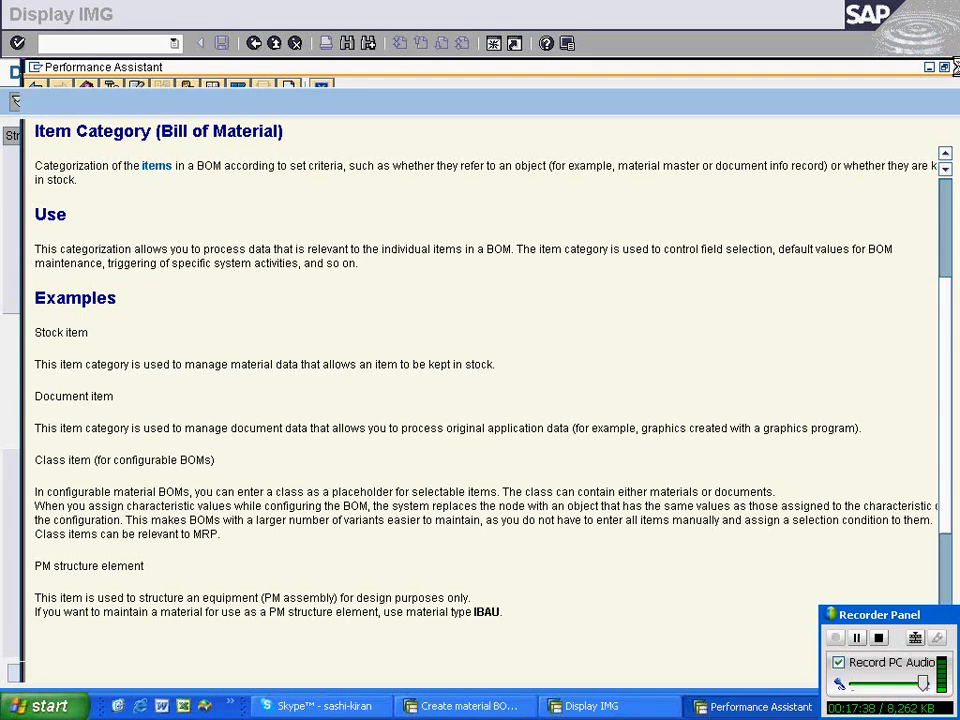
pyautogui.click(955, 67)
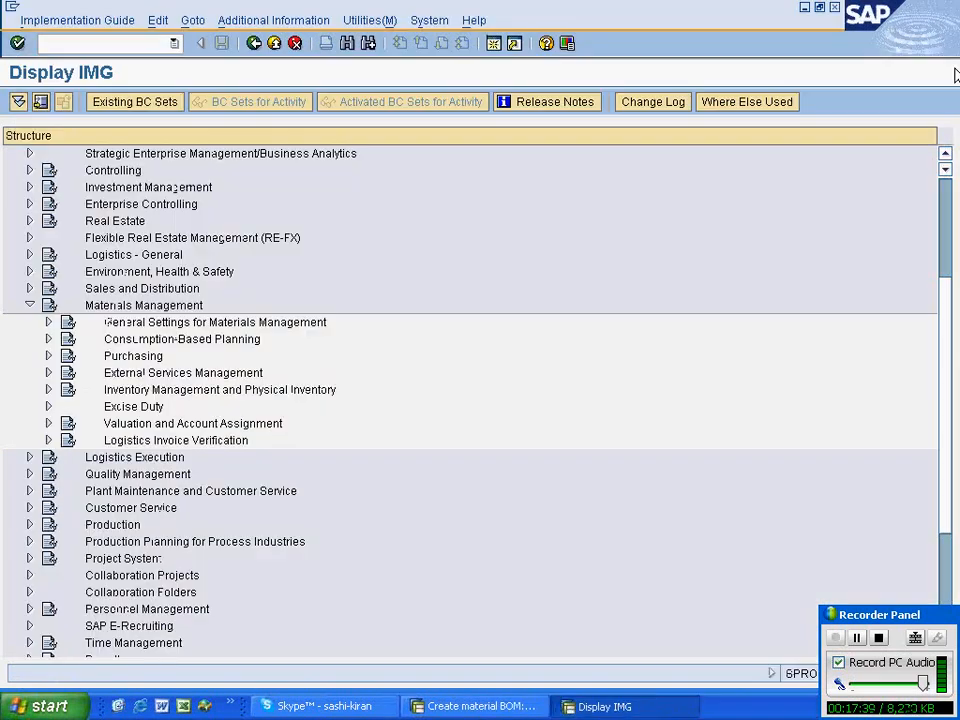
pyautogui.click(29, 305)
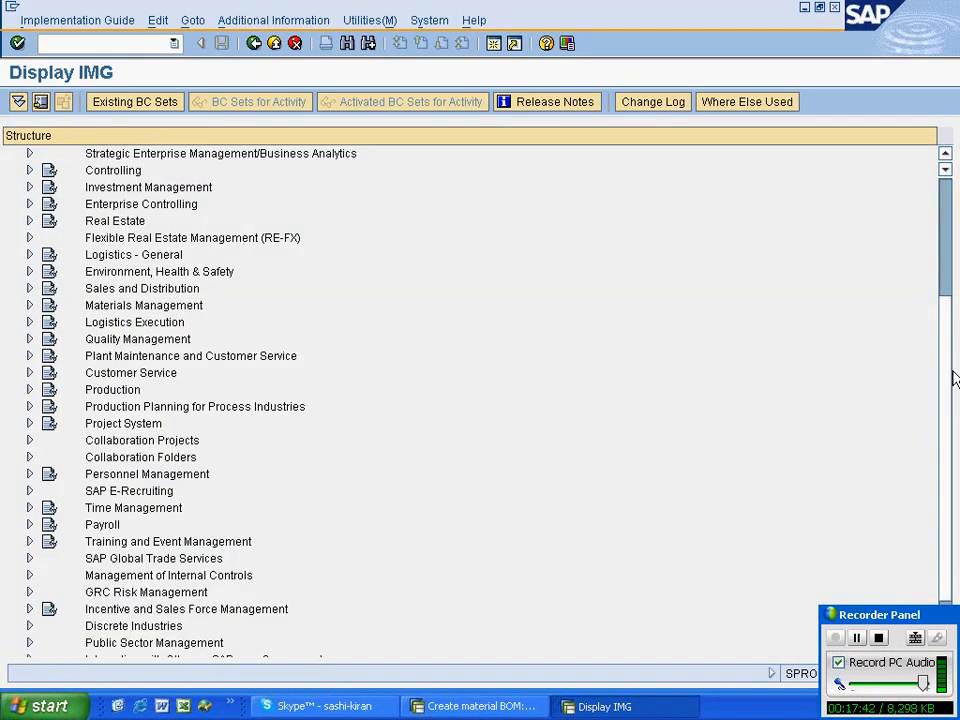
pyautogui.scroll(4, 949, 379)
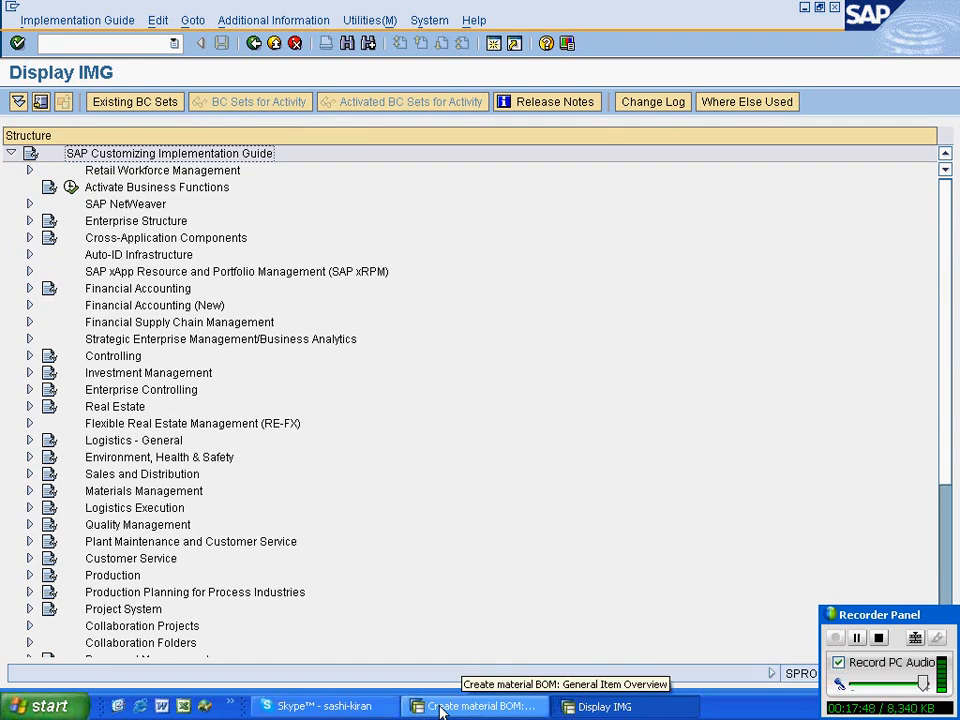
# Step: Discard R-B104's BOM entries without saving and leave BOM creation for the SAP Easy Access screen
pyautogui.click(441, 707)
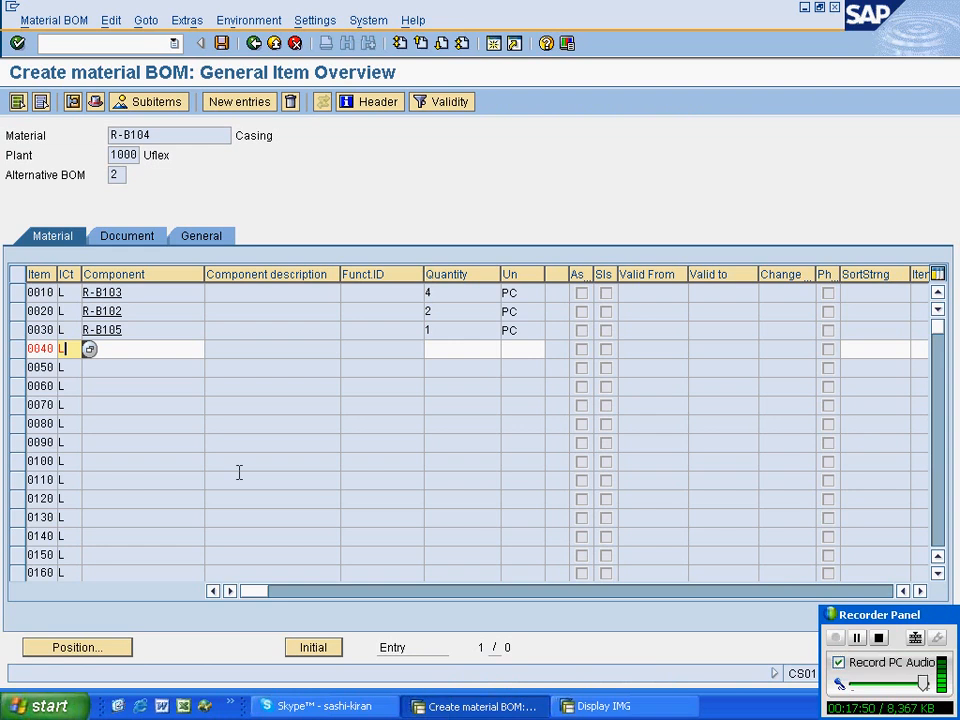
pyautogui.click(255, 45)
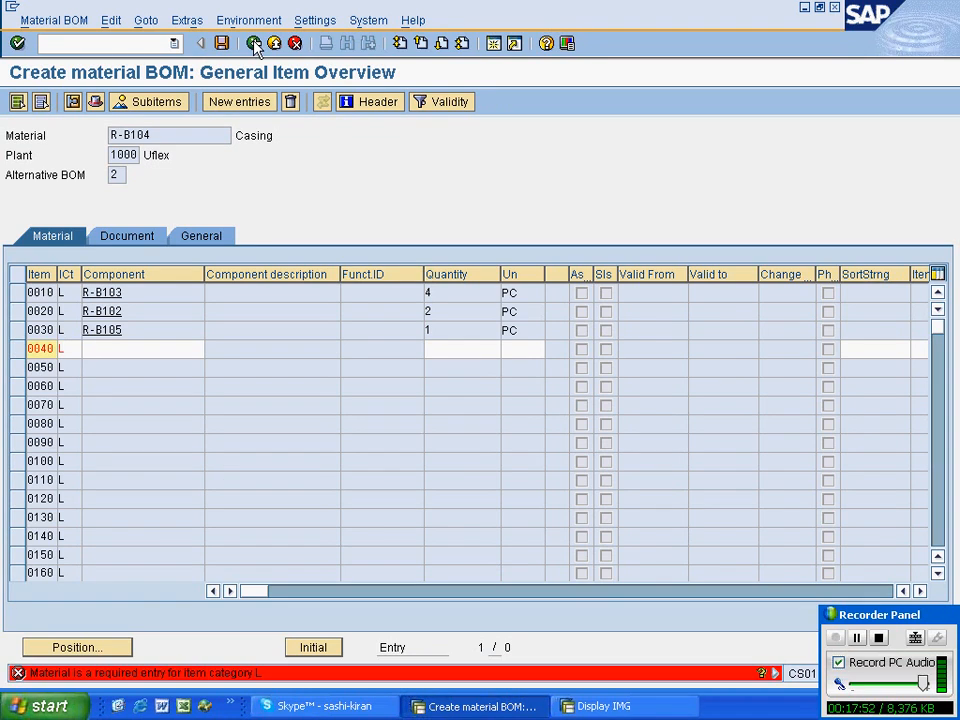
pyautogui.click(295, 44)
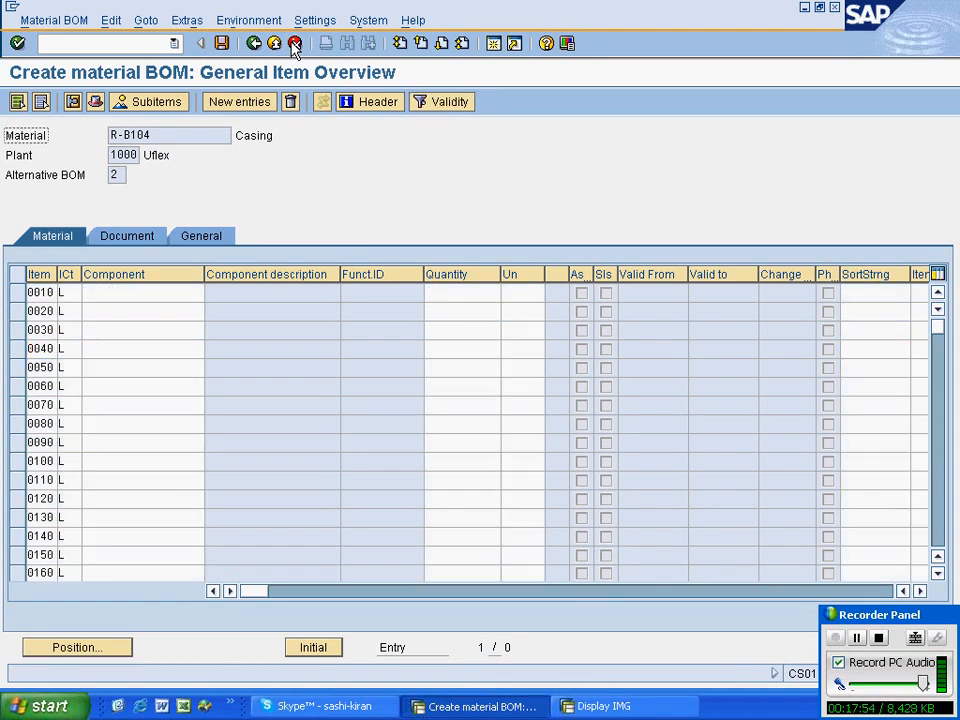
pyautogui.click(256, 43)
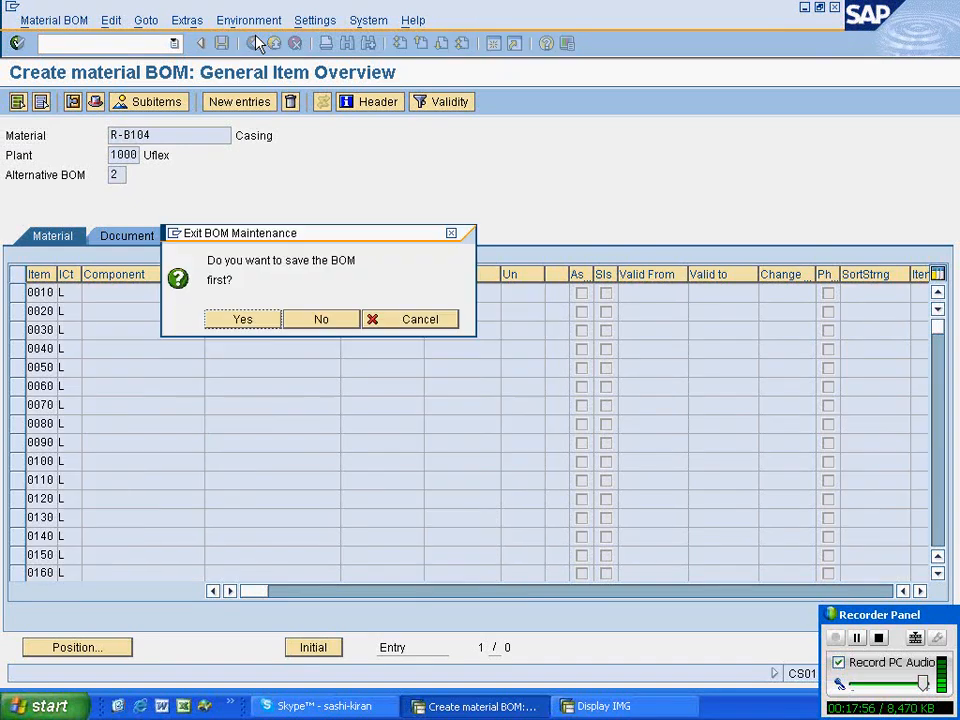
pyautogui.click(293, 322)
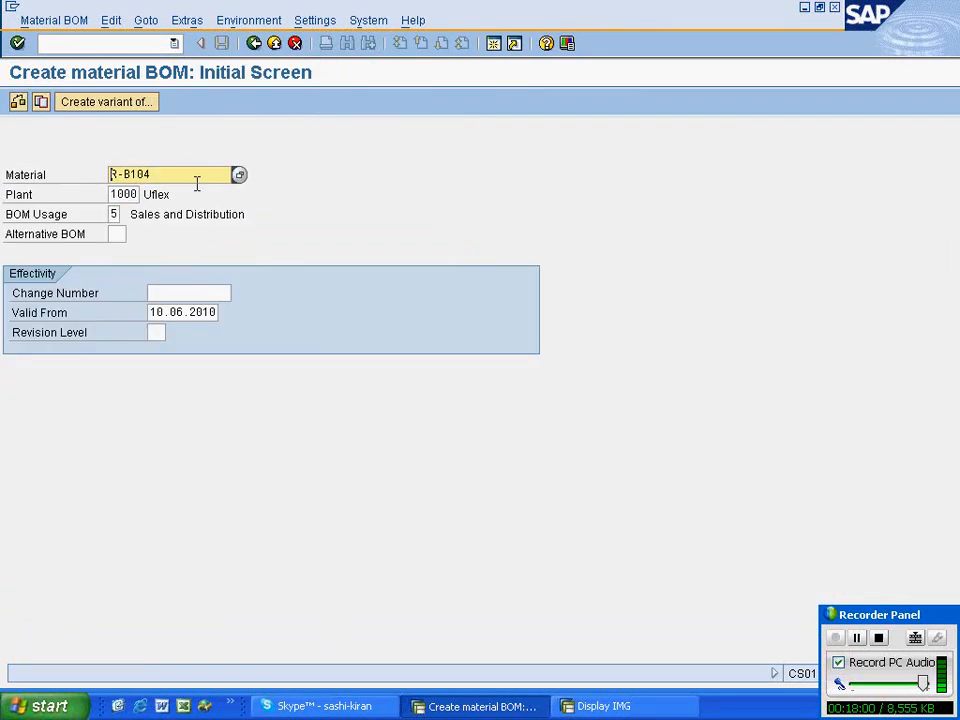
pyautogui.click(254, 44)
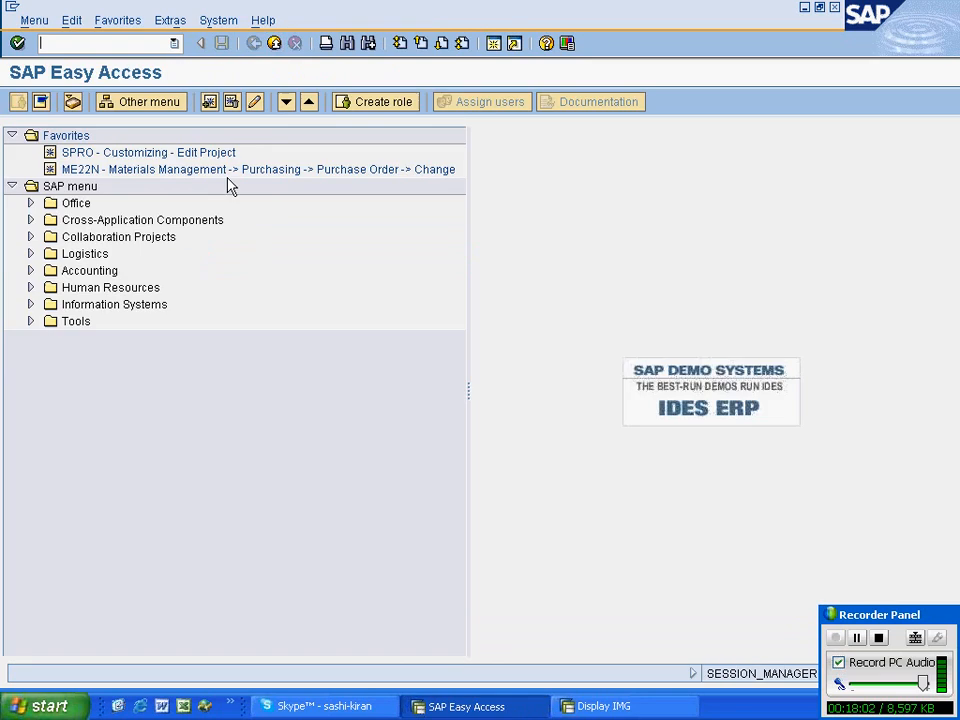
# Step: Open the Item Category Assignment view (VOV4) in a new session from the Display IMG session
pyautogui.click(604, 706)
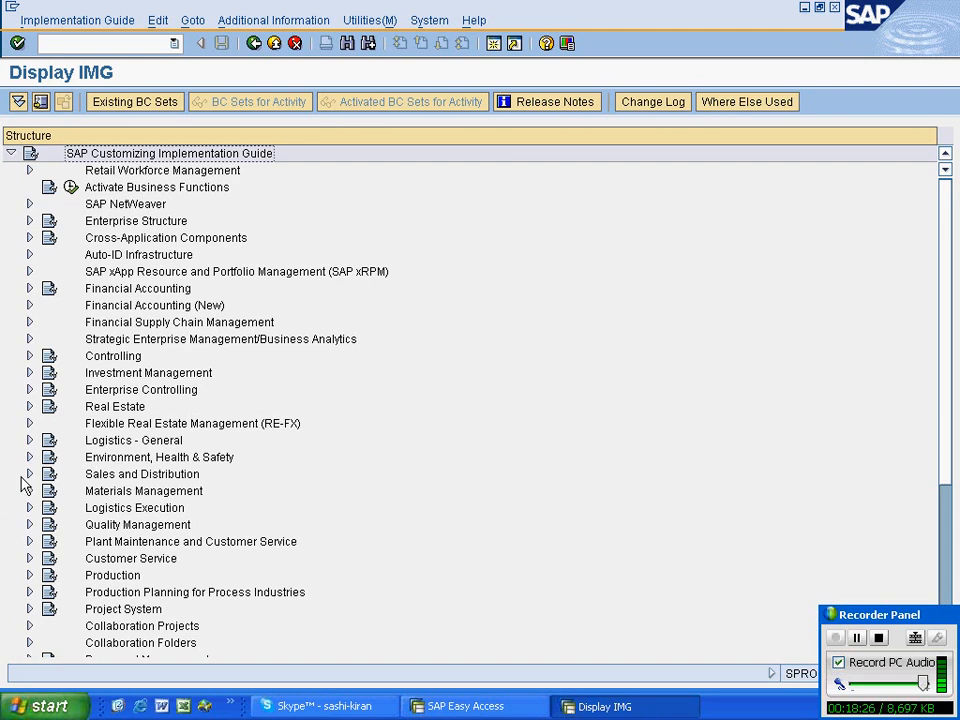
pyautogui.click(123, 44)
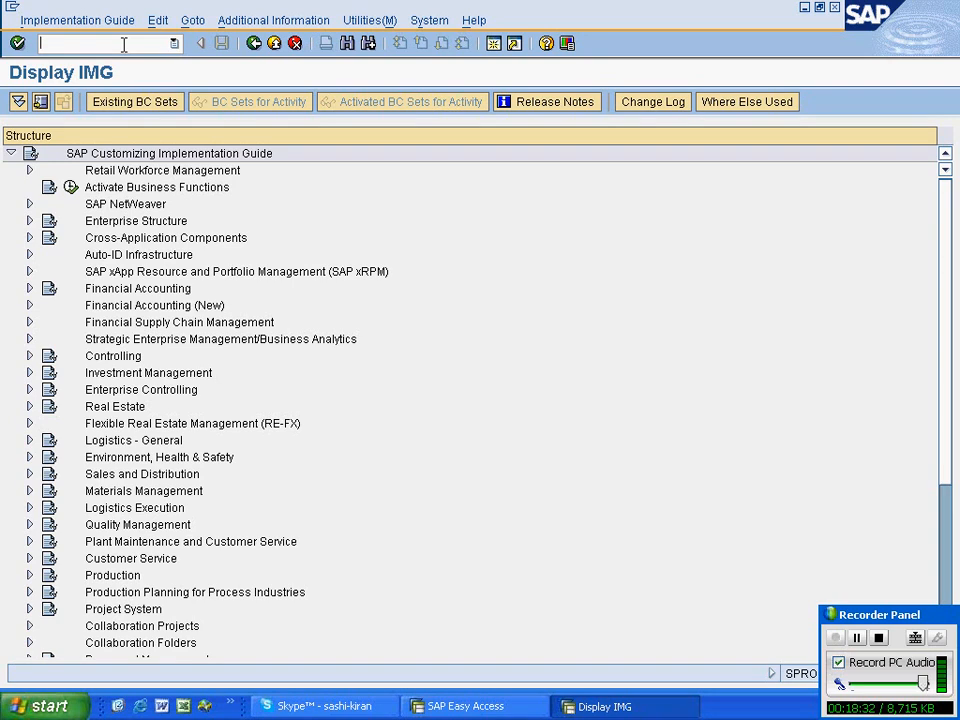
pyautogui.write('/ovov4')
pyautogui.press('Return')
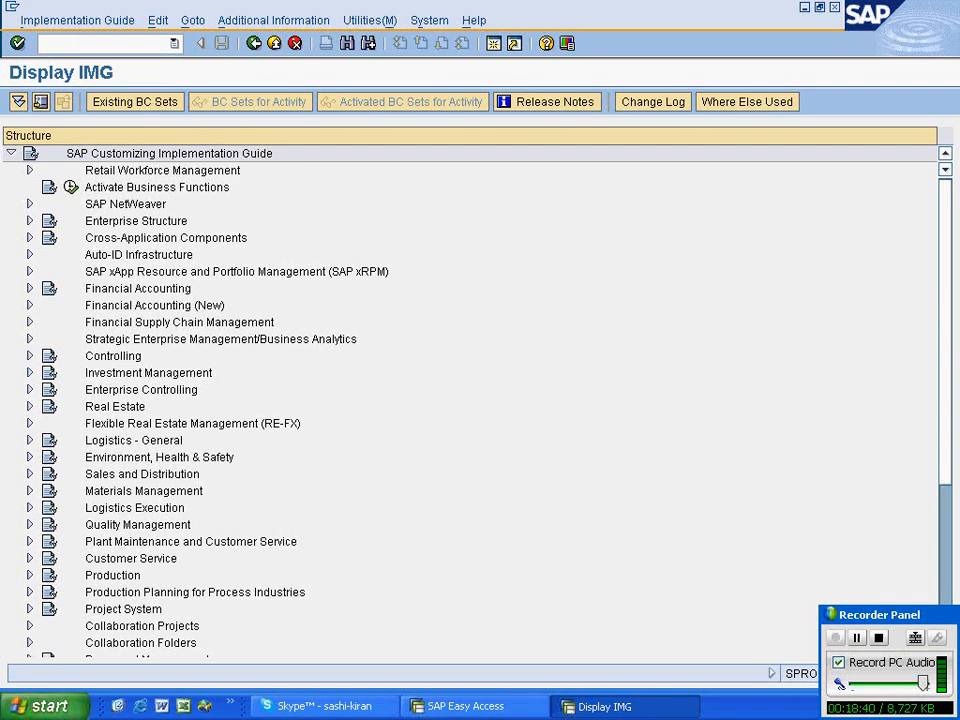
# Step: Start Maintain Item Categories (VOV7) in the SAP Easy Access session
pyautogui.click(470, 706)
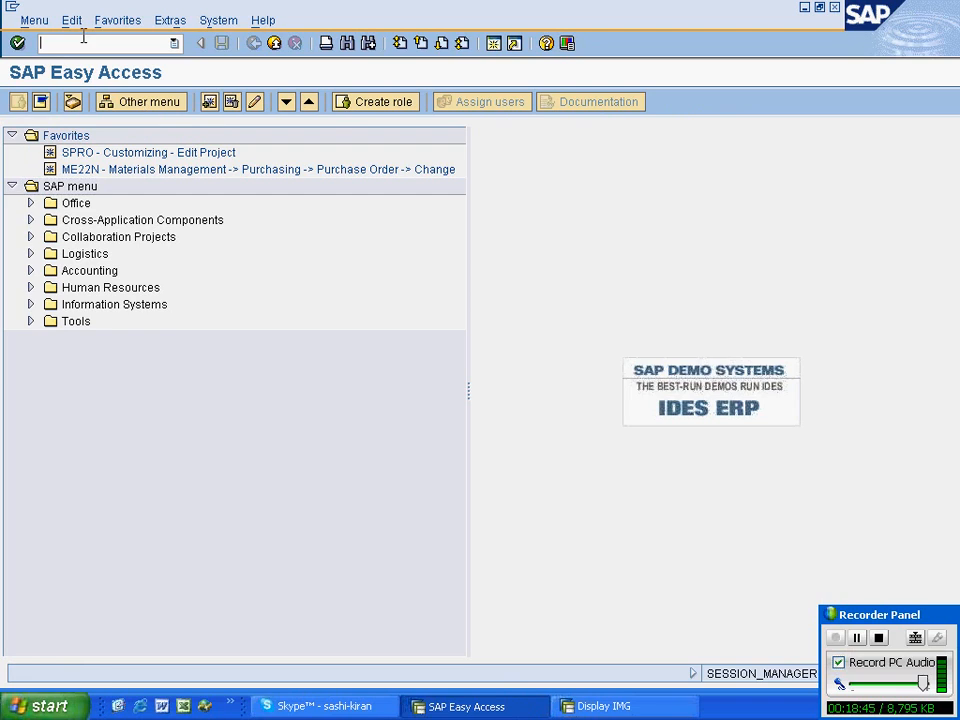
pyautogui.write('vov7')
pyautogui.press('Return')
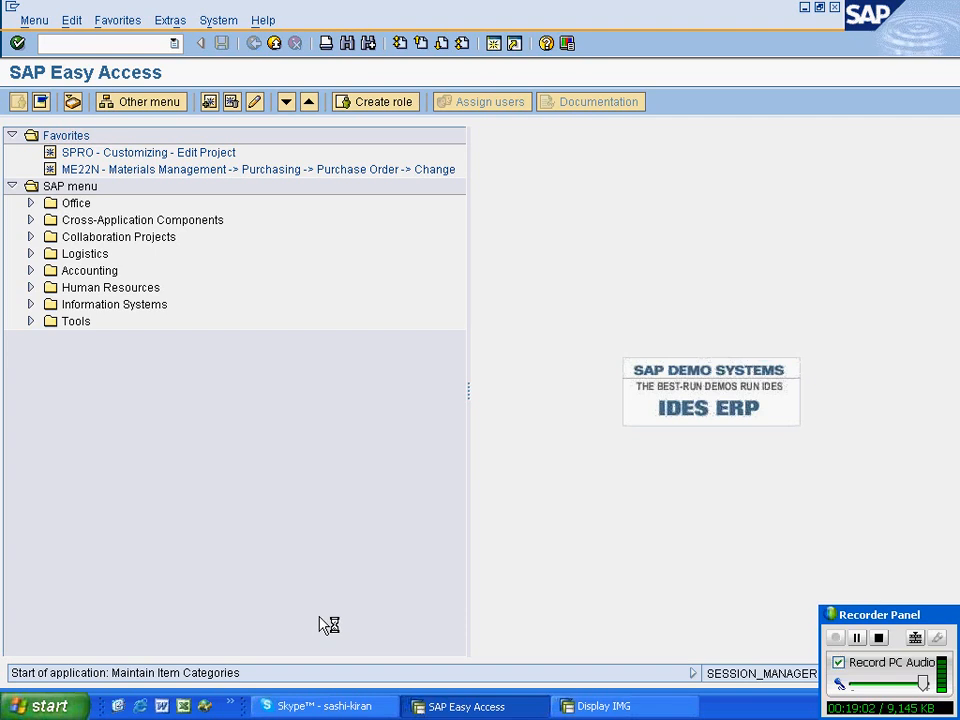
# Step: Switch to the Maintain Item Categories session and position the list at item category TAQ
pyautogui.click(585, 707)
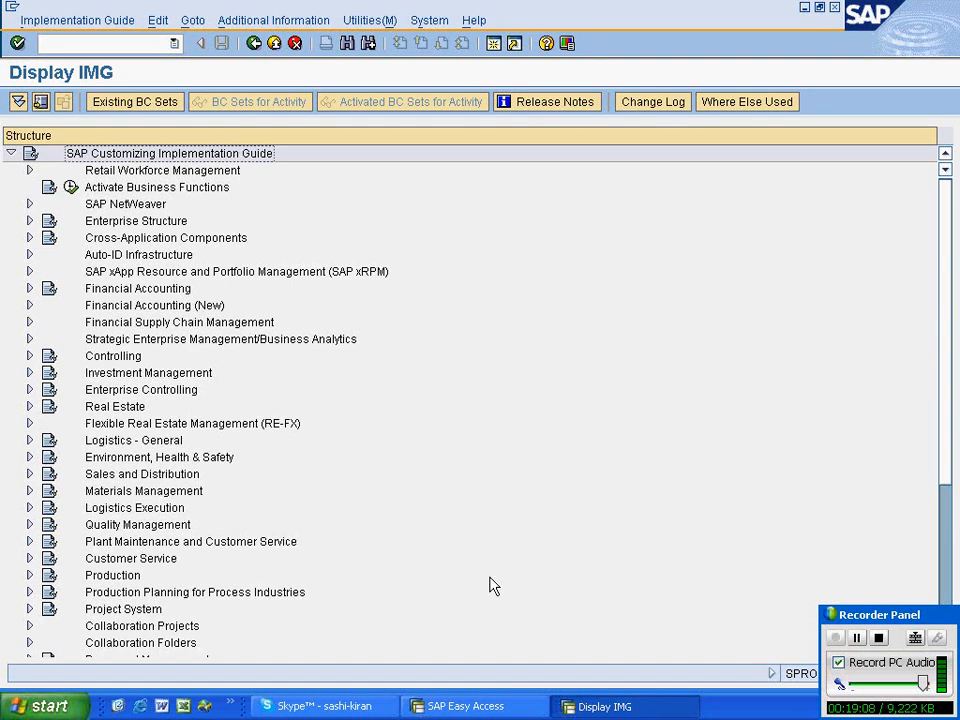
pyautogui.click(441, 709)
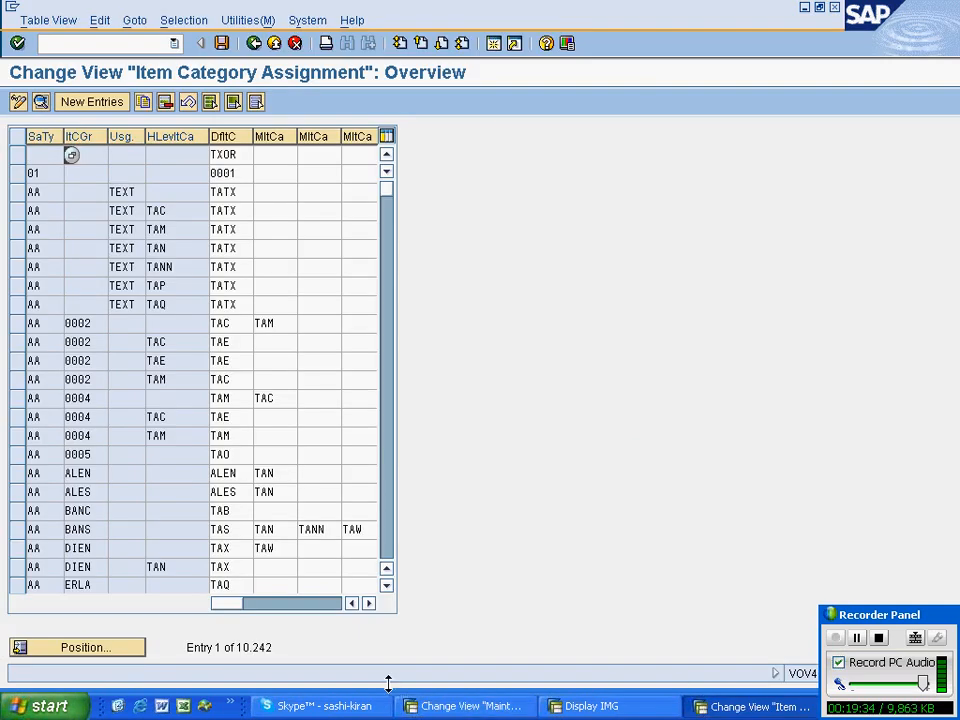
pyautogui.click(605, 706)
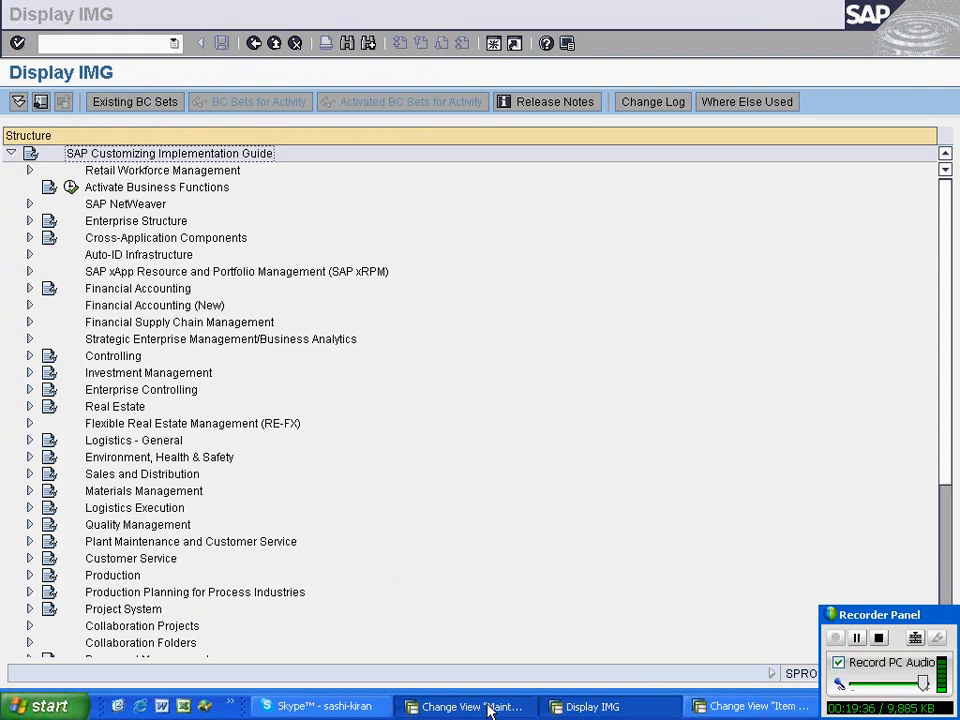
pyautogui.click(489, 708)
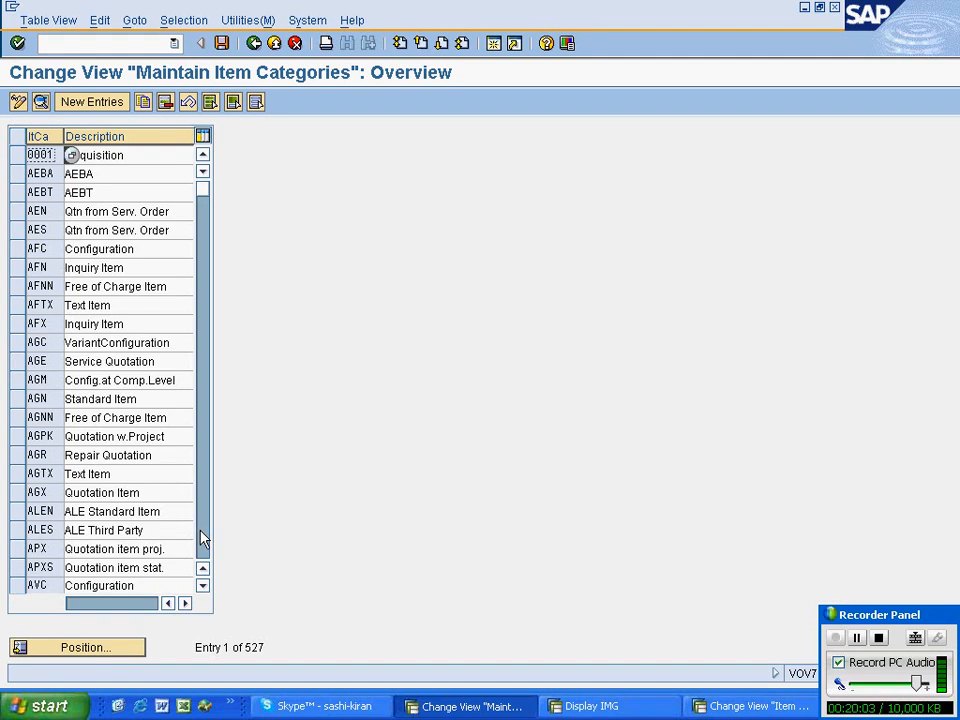
pyautogui.click(86, 647)
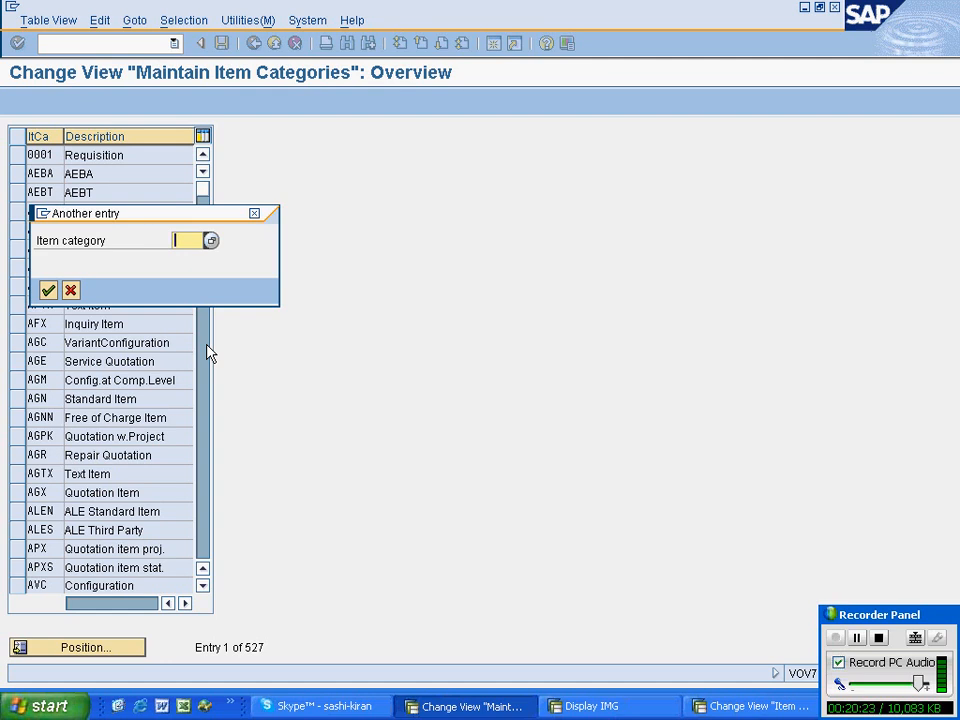
pyautogui.write('taq')
pyautogui.press('Return')
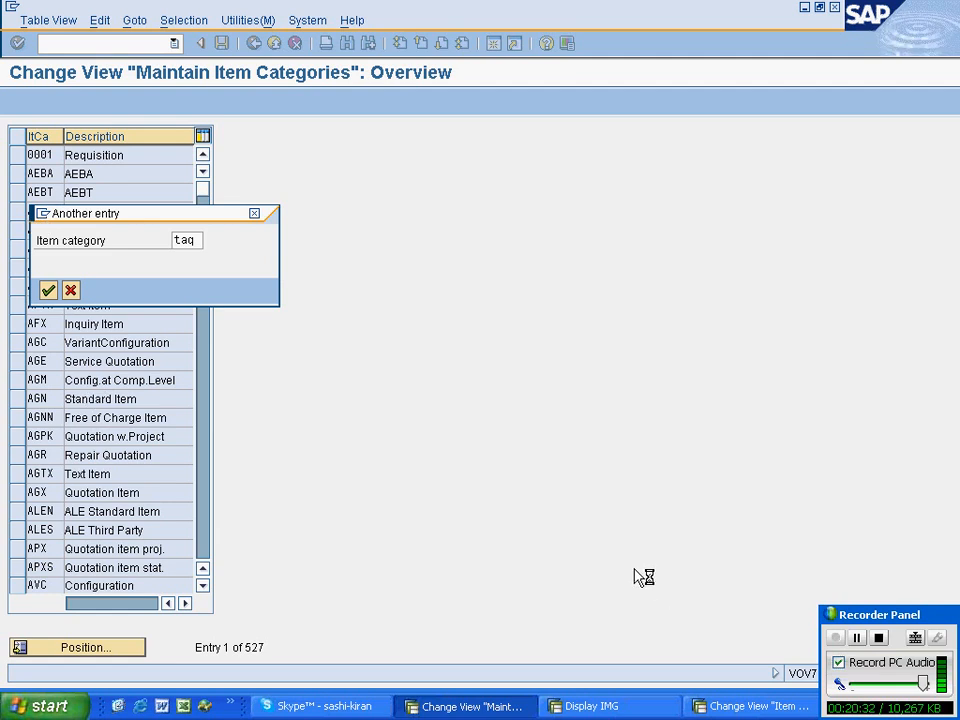
# Step: Position the Item Category Assignment list at sales document type OR with item category group ERLA, and select that entry
pyautogui.click(740, 707)
pyautogui.click(70, 646)
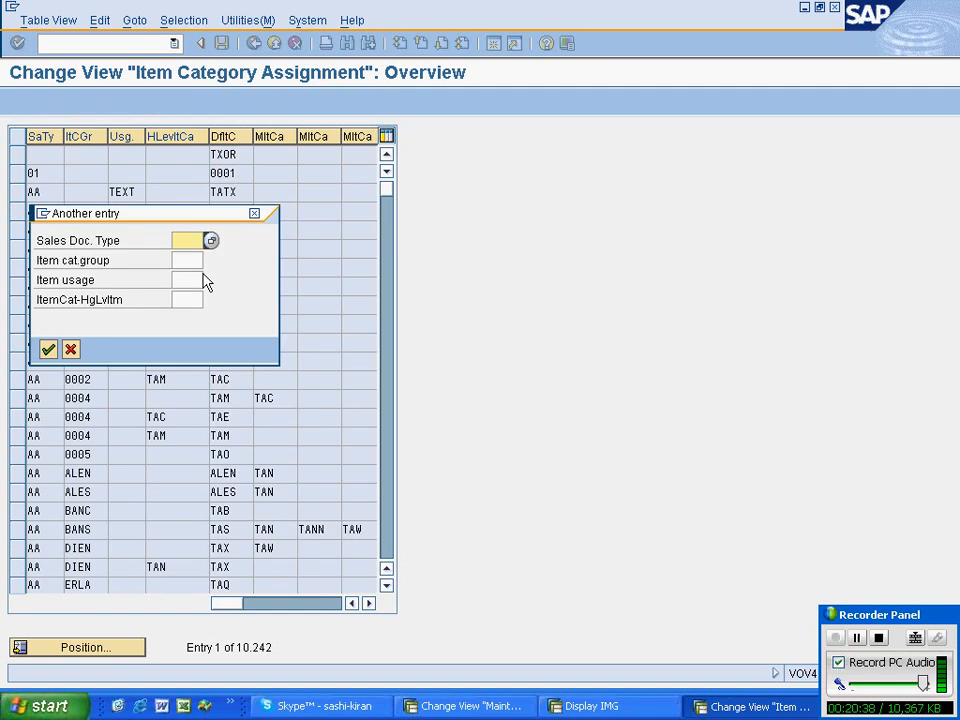
pyautogui.write('or')
pyautogui.click(188, 258)
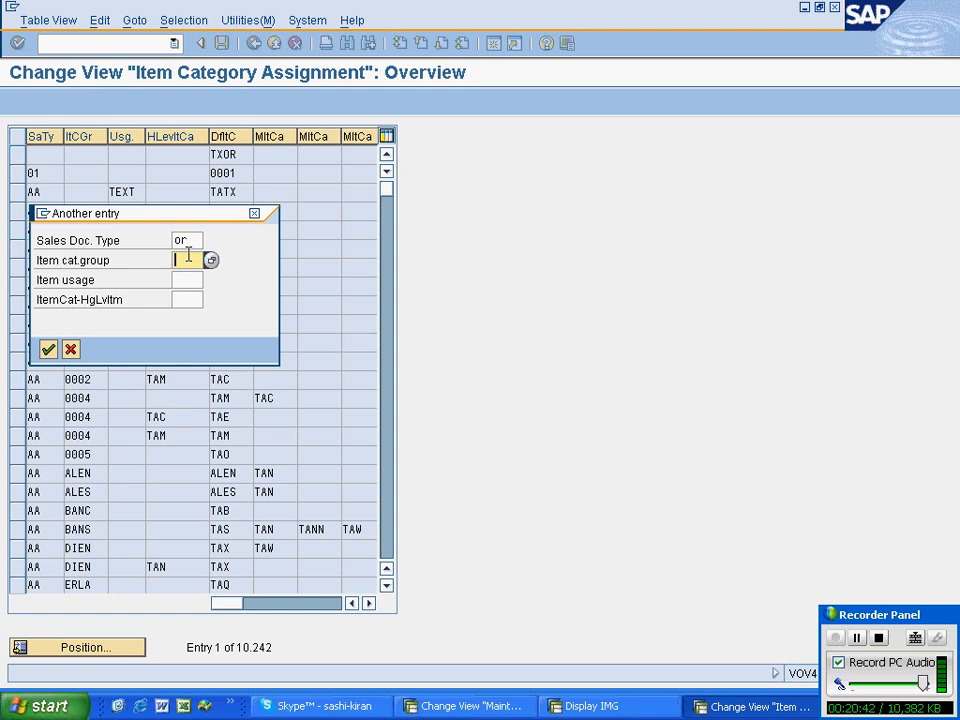
pyautogui.write('erla')
pyautogui.click(47, 352)
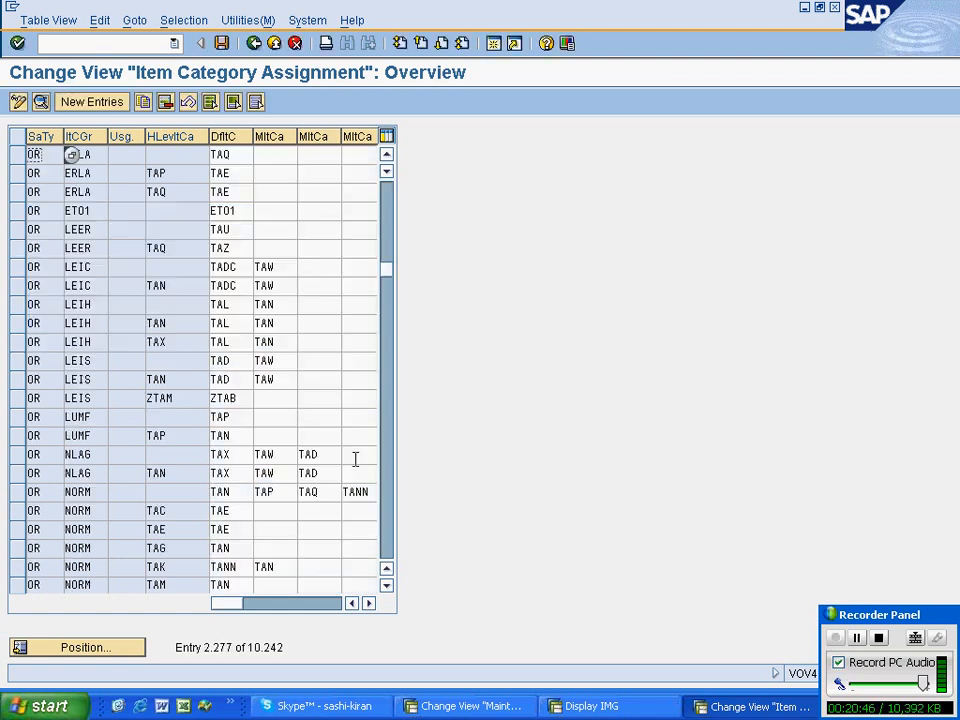
pyautogui.click(15, 155)
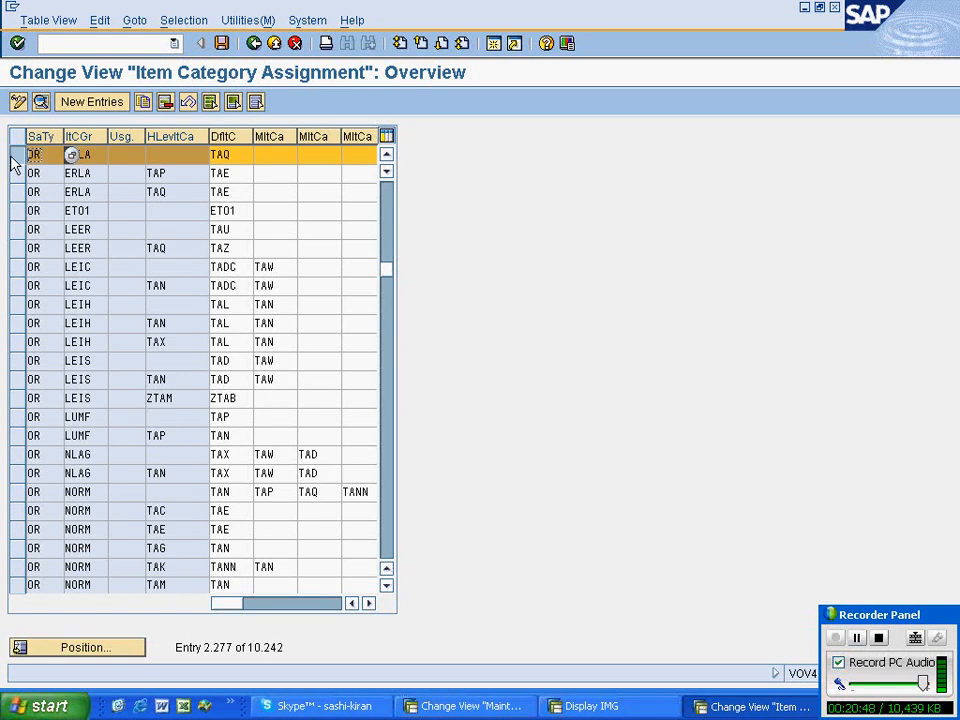
pyautogui.click(258, 155)
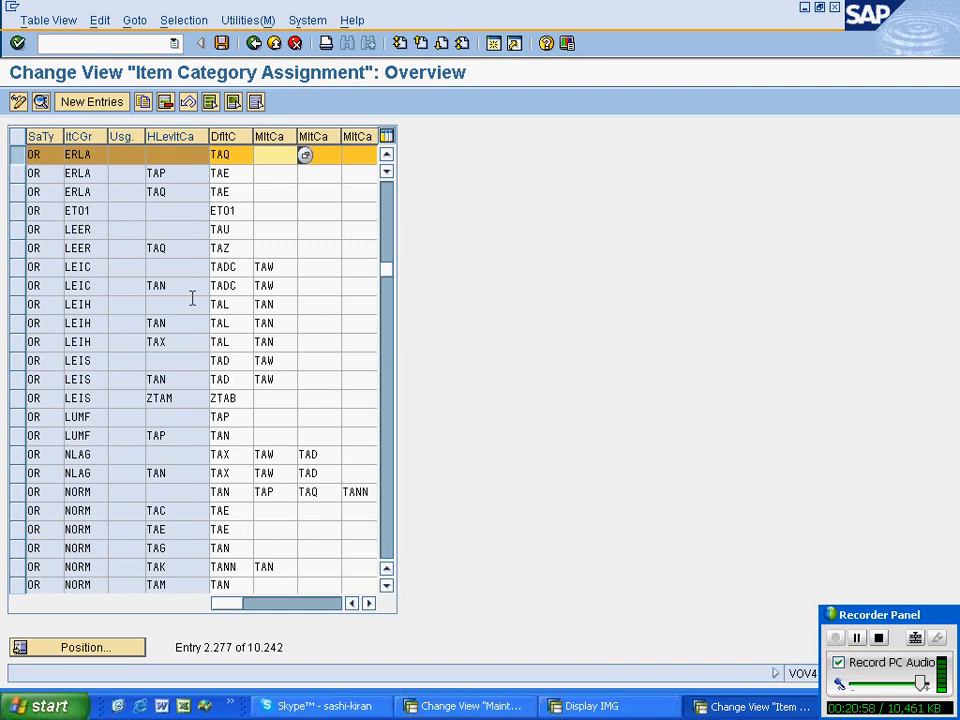
# Step: Select the OR entry with item category group NORM and higher-level item category TAQ in the Item Category Assignment list
pyautogui.click(386, 588)
pyautogui.click(386, 588)
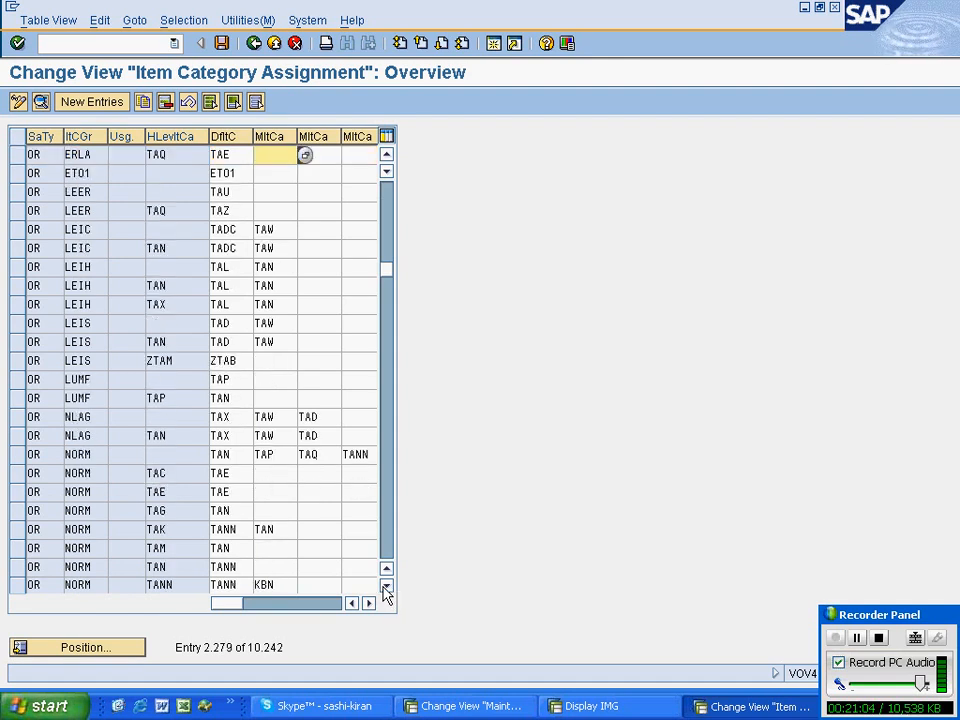
pyautogui.click(386, 588)
pyautogui.click(386, 588)
pyautogui.click(386, 588)
pyautogui.click(386, 588)
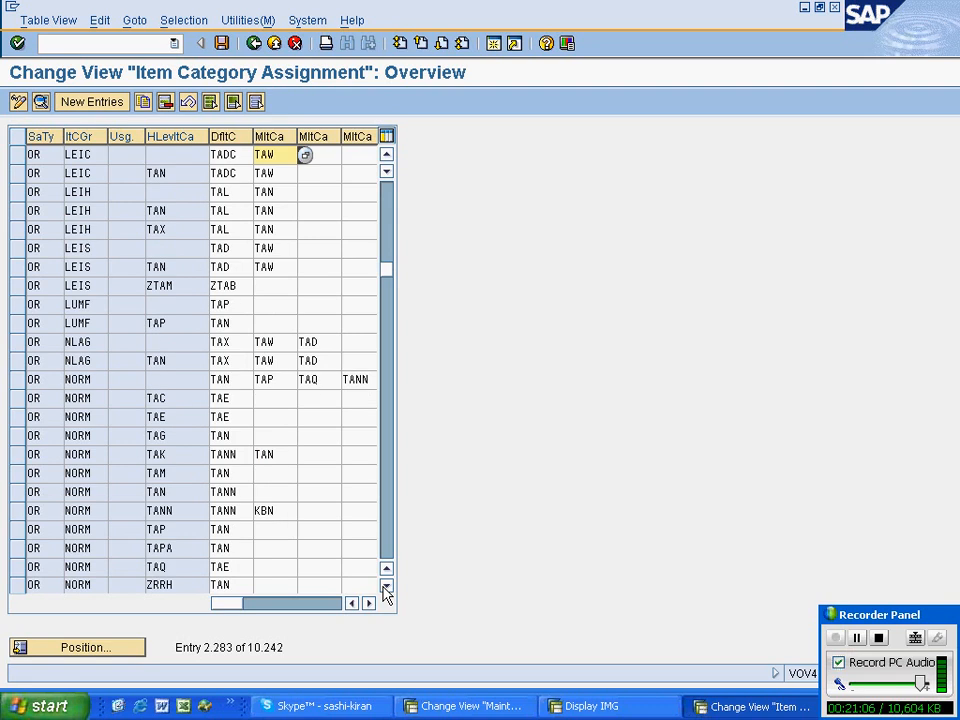
pyautogui.click(17, 566)
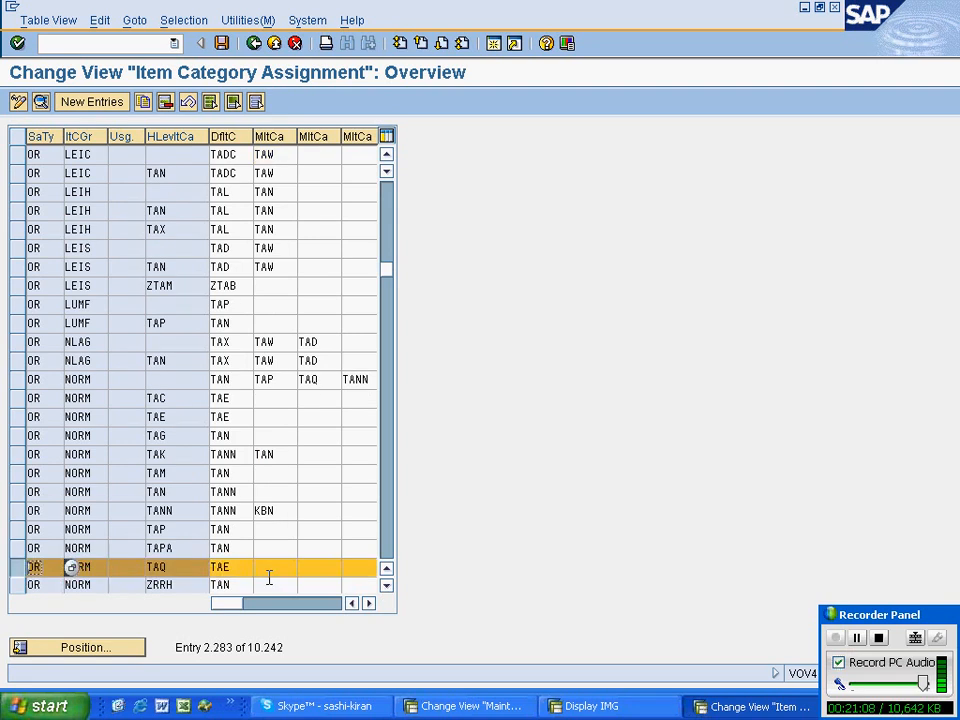
pyautogui.click(308, 568)
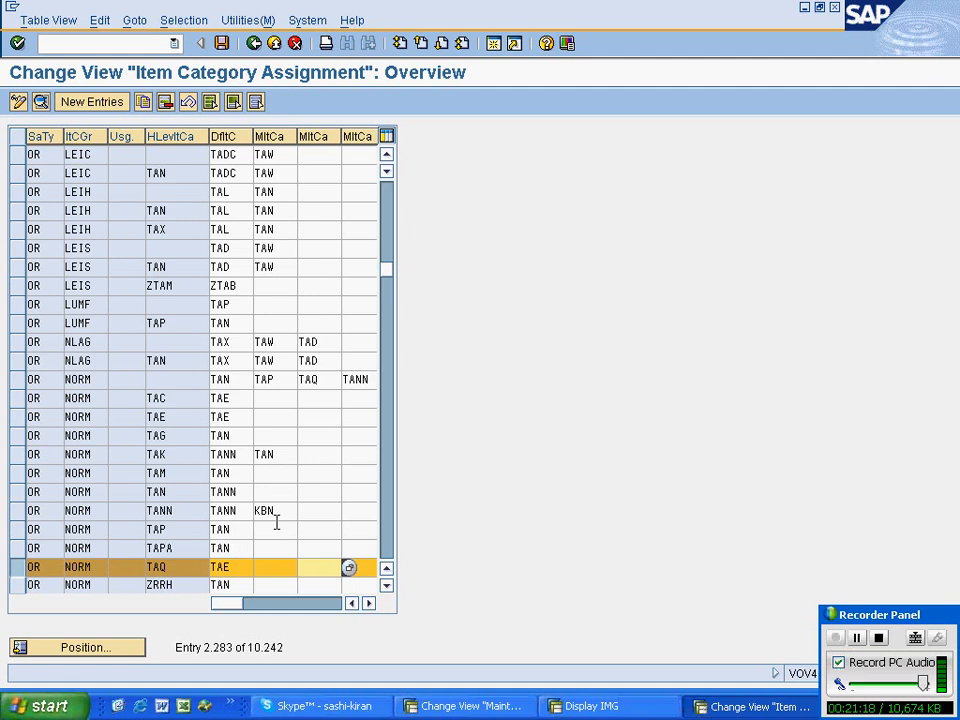
# Step: Compare the selected OR/ERLA main item entry with the selected OR/NORM entry for higher-level category TAQ
pyautogui.scroll(4, 278, 527)
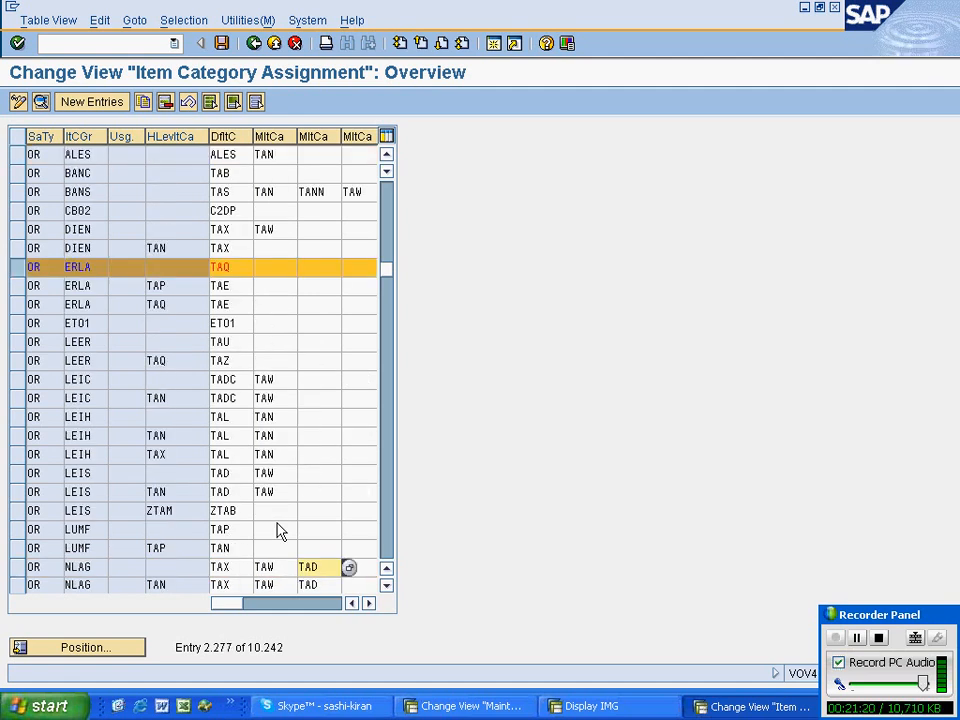
pyautogui.scroll(4, 276, 529)
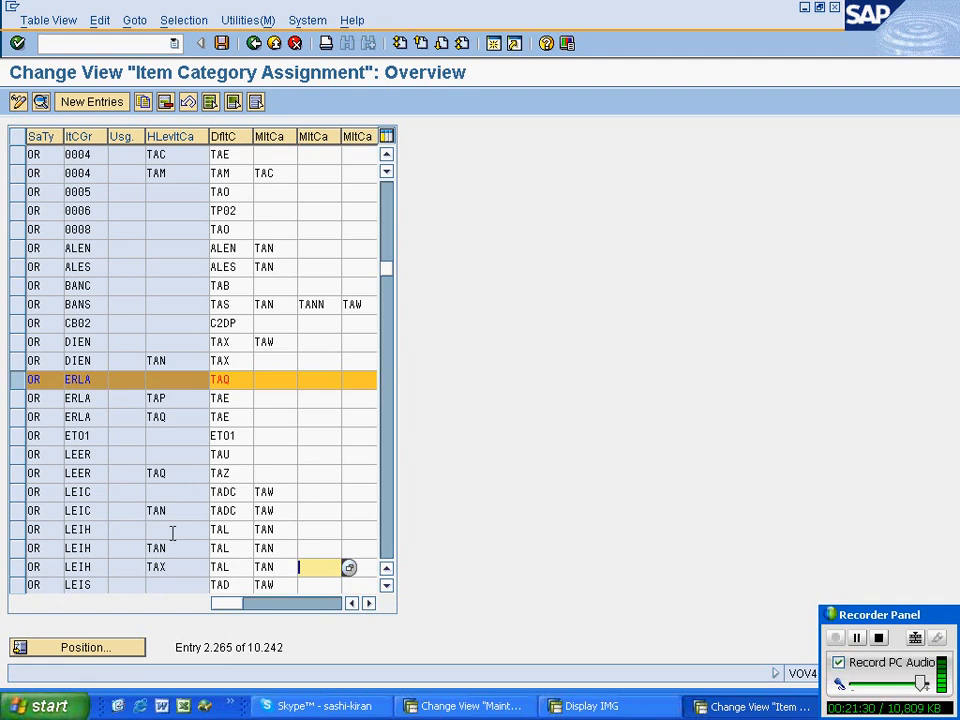
pyautogui.scroll(-2, 176, 542)
pyautogui.scroll(-2, 176, 542)
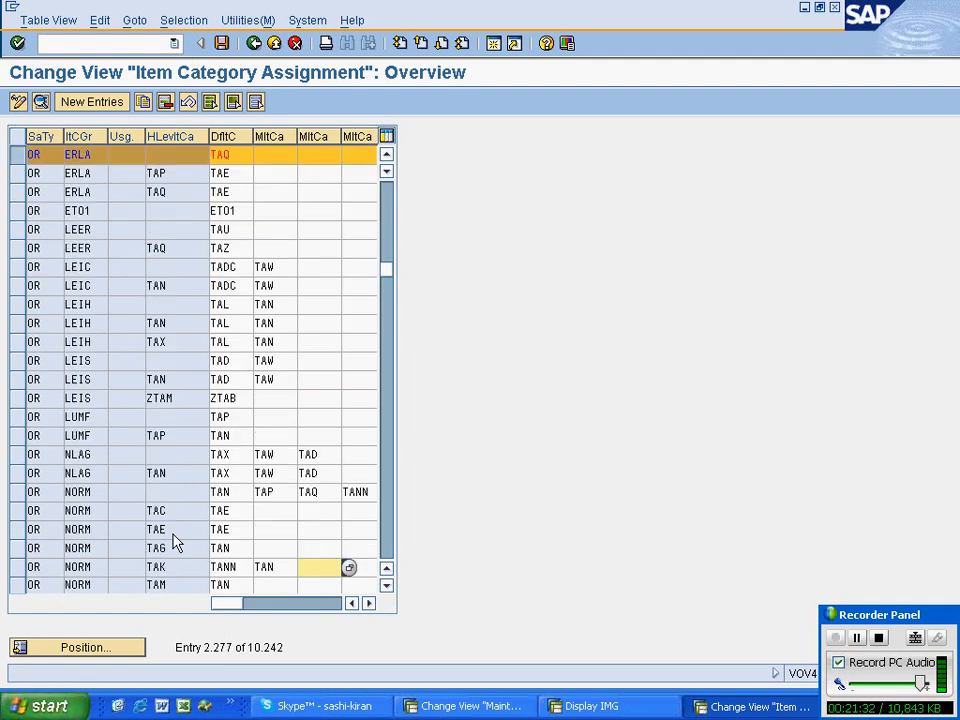
pyautogui.scroll(-1, 176, 542)
pyautogui.scroll(-2, 176, 542)
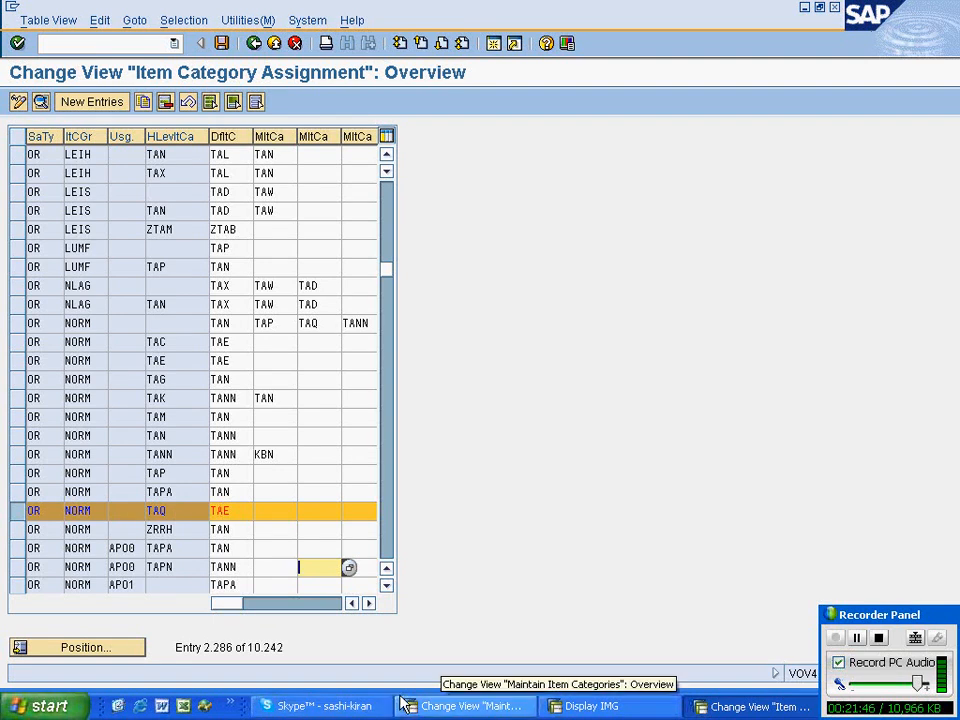
# Step: Switch to the Maintain Item Categories session, position the list at item category TAE, and open its details
pyautogui.click(444, 706)
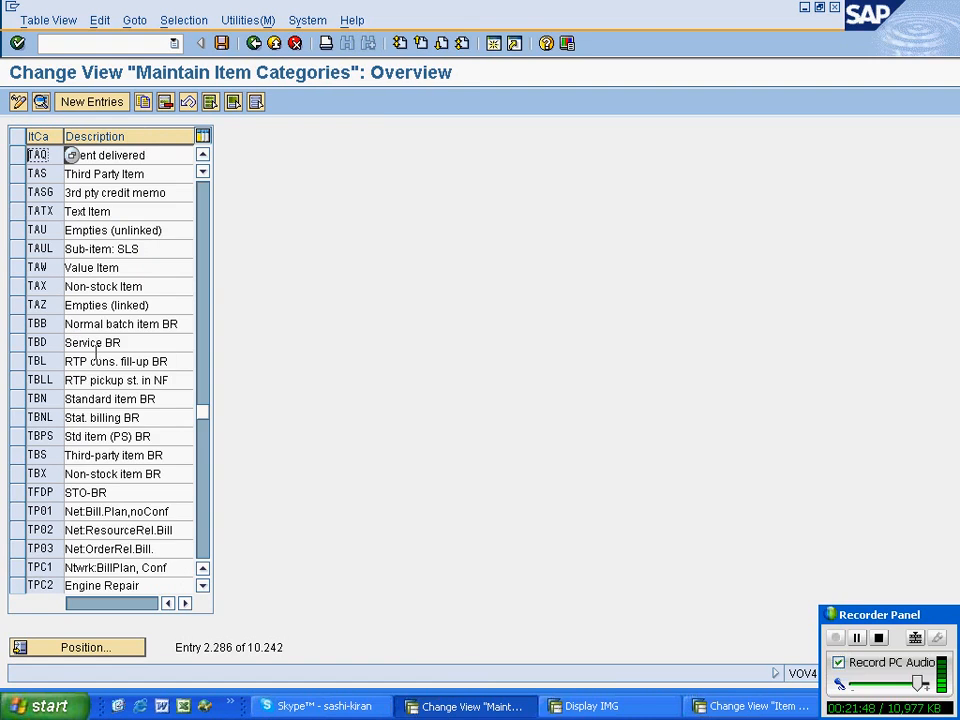
pyautogui.click(17, 155)
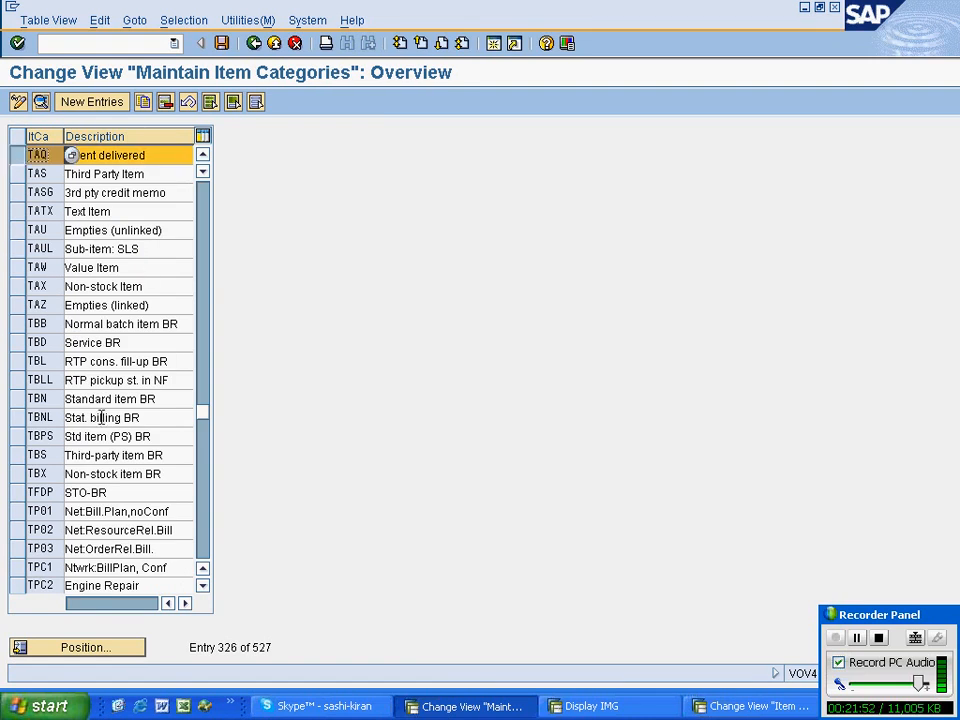
pyautogui.click(81, 646)
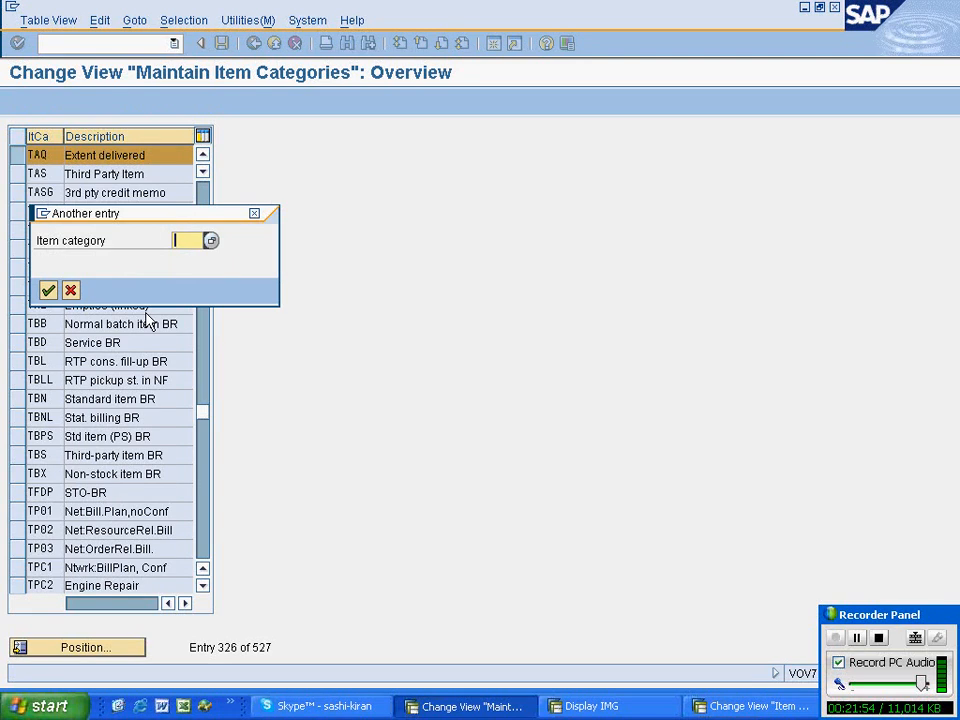
pyautogui.write('t')
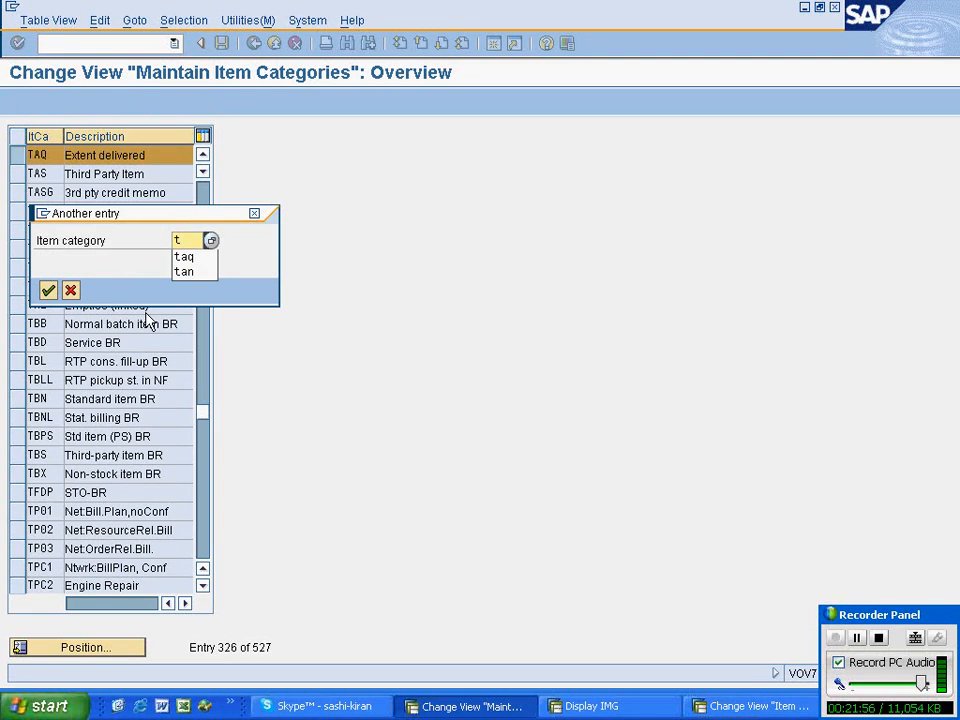
pyautogui.write('ae')
pyautogui.press('Return')
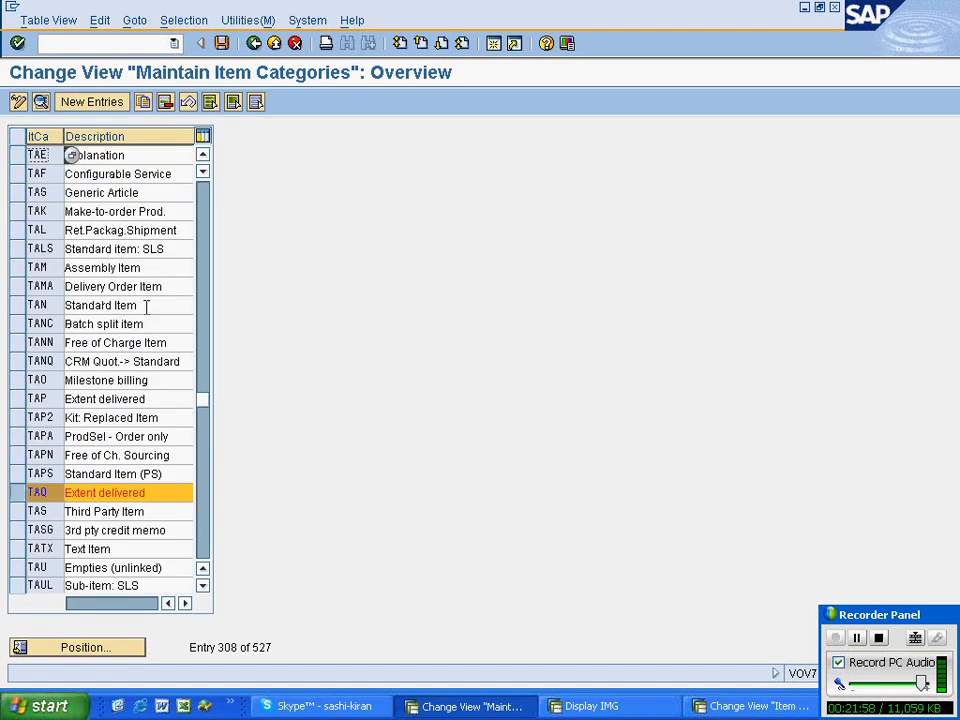
pyautogui.click(18, 157)
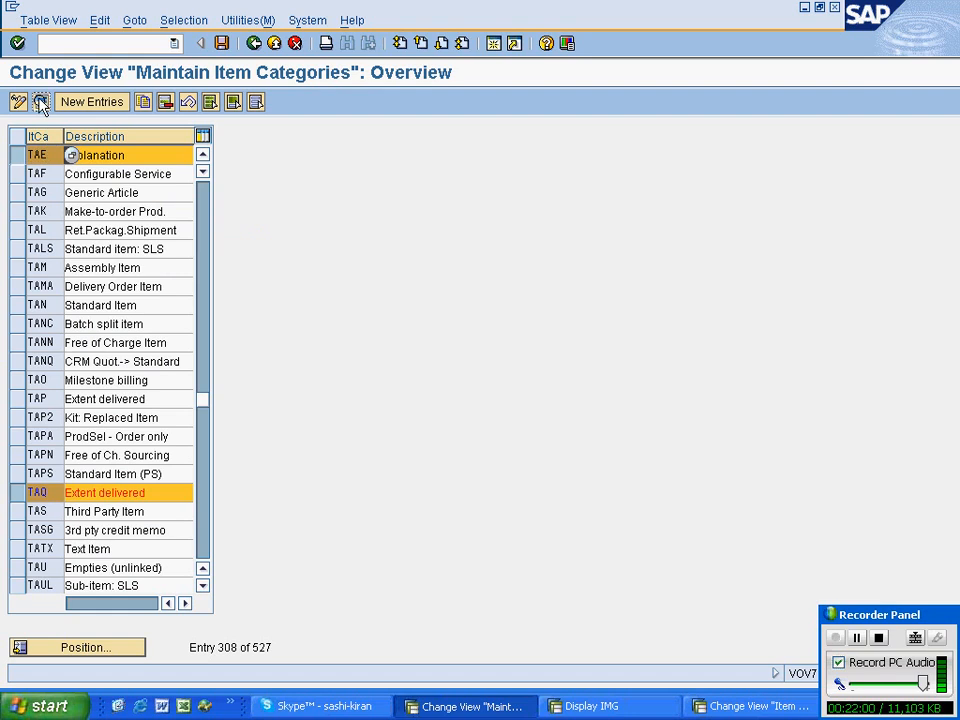
pyautogui.click(40, 102)
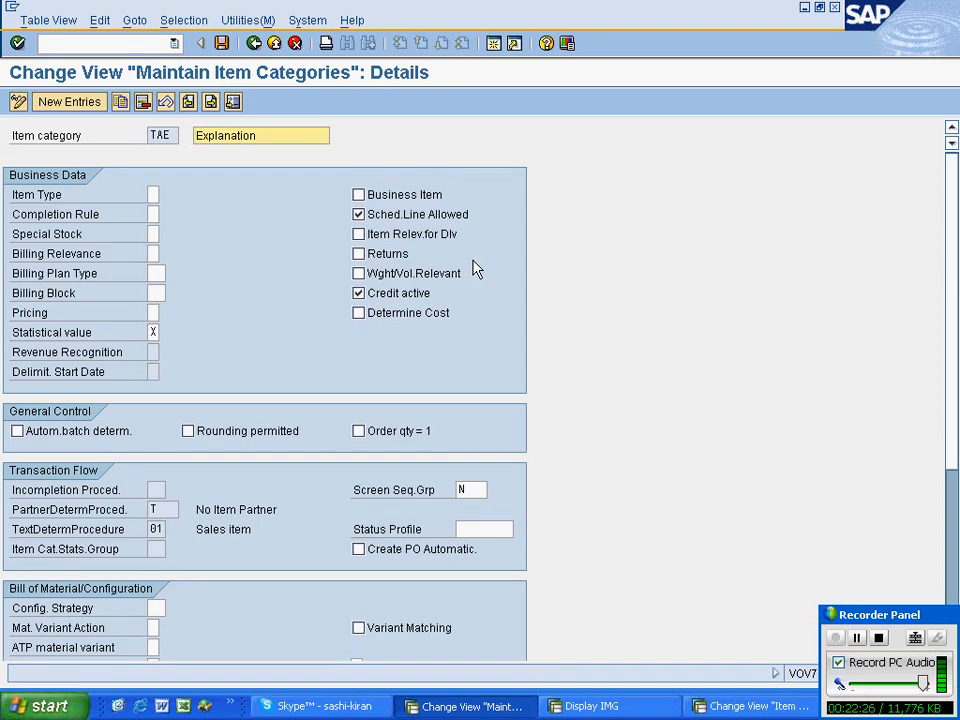
# Step: View the possible pricing values for item category TAE and close the value list without choosing one
pyautogui.click(153, 313)
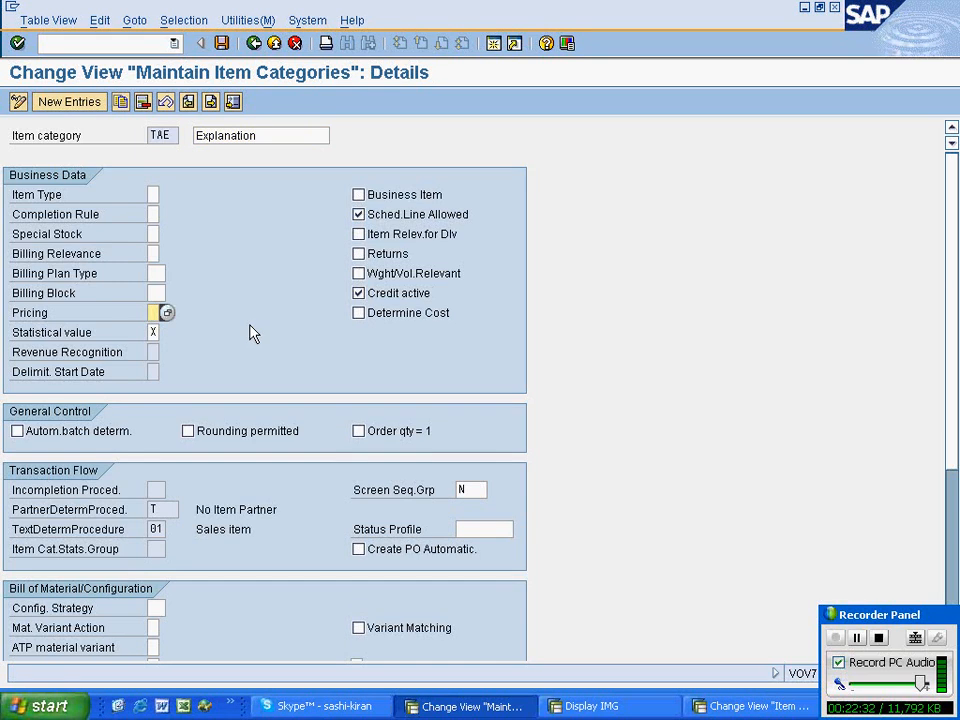
pyautogui.click(166, 313)
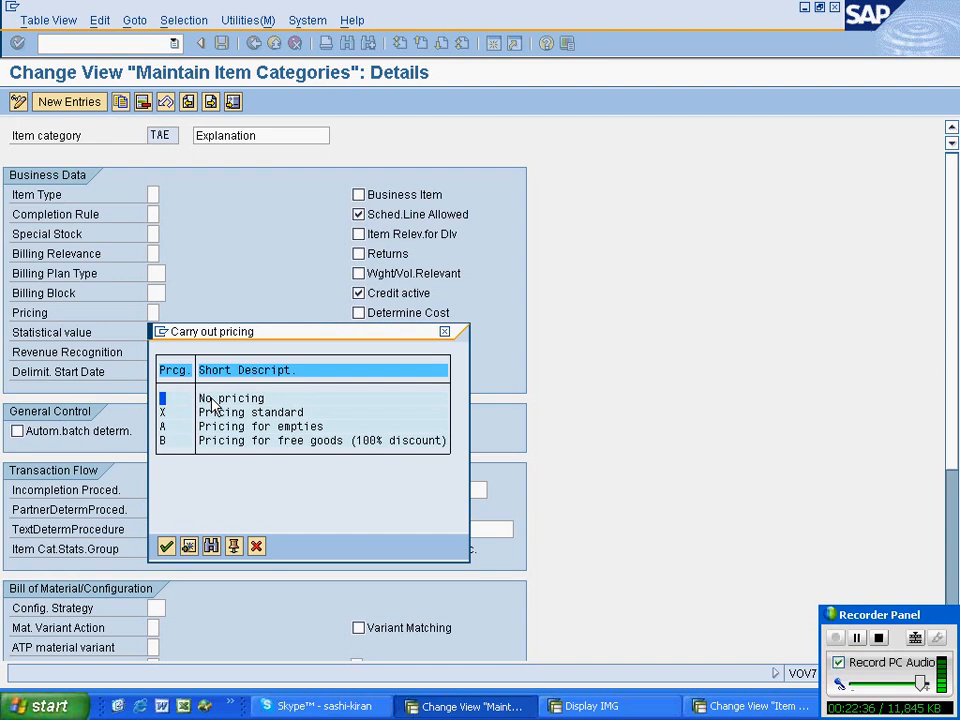
pyautogui.click(446, 332)
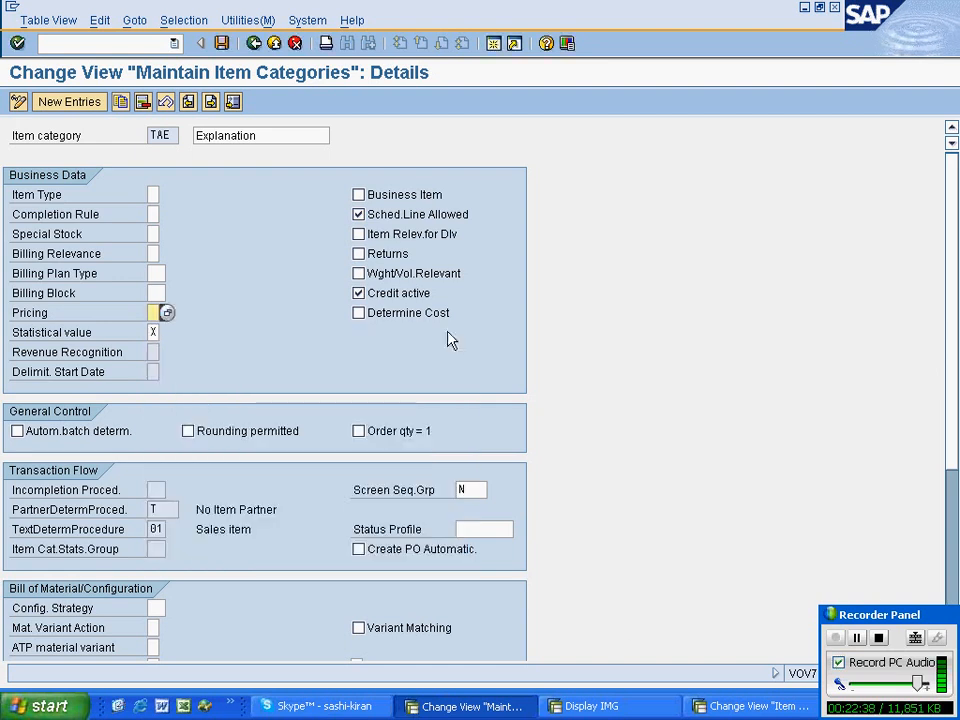
# Step: Check the default item category of the OR/NORM/TAQ assignment, and examine the pricing setting in item category TAQ's details
pyautogui.click(715, 706)
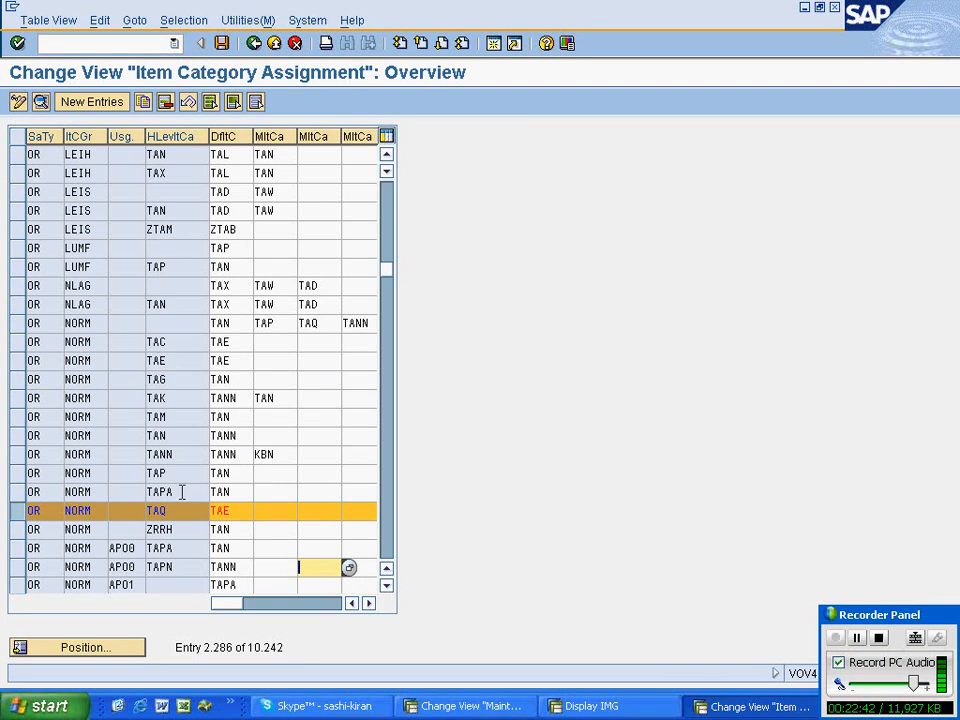
pyautogui.doubleClick(220, 510)
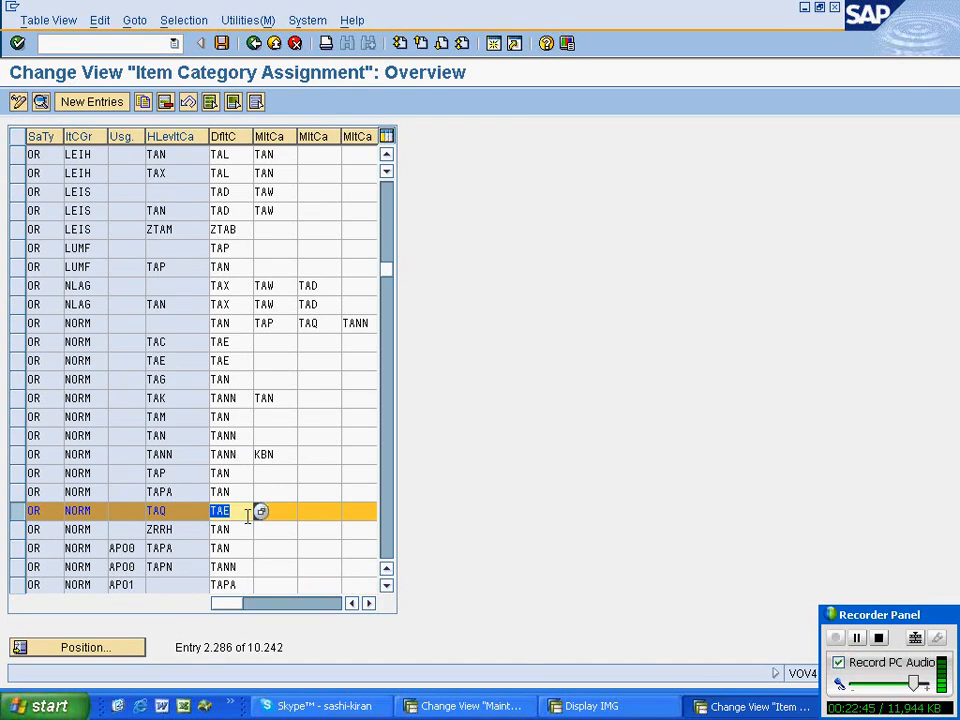
pyautogui.hotkey('alt', 'Tab')
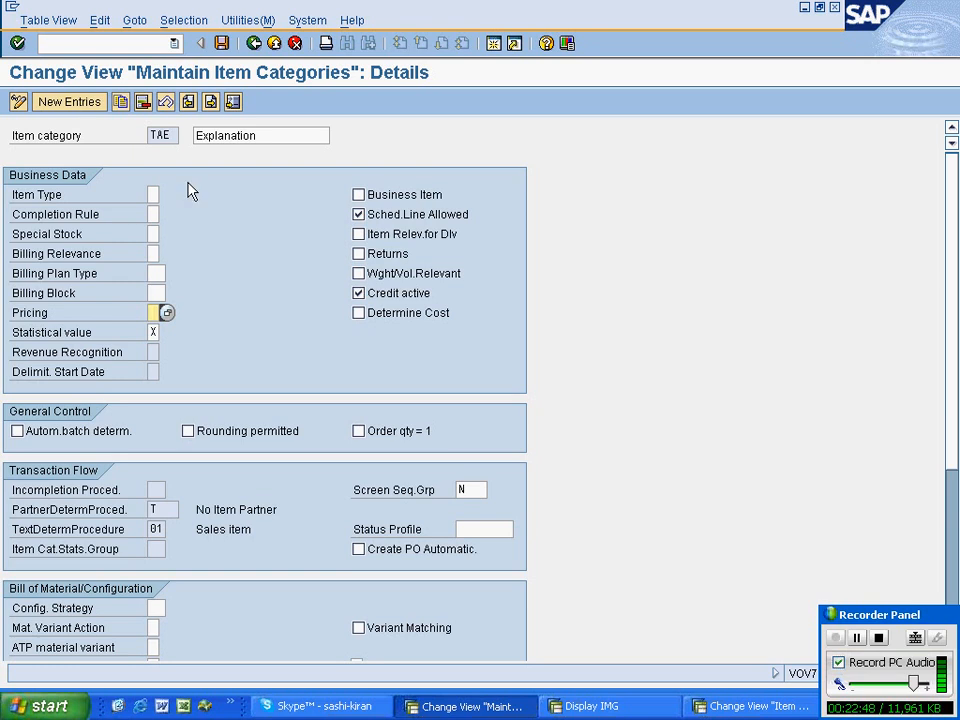
pyautogui.click(212, 102)
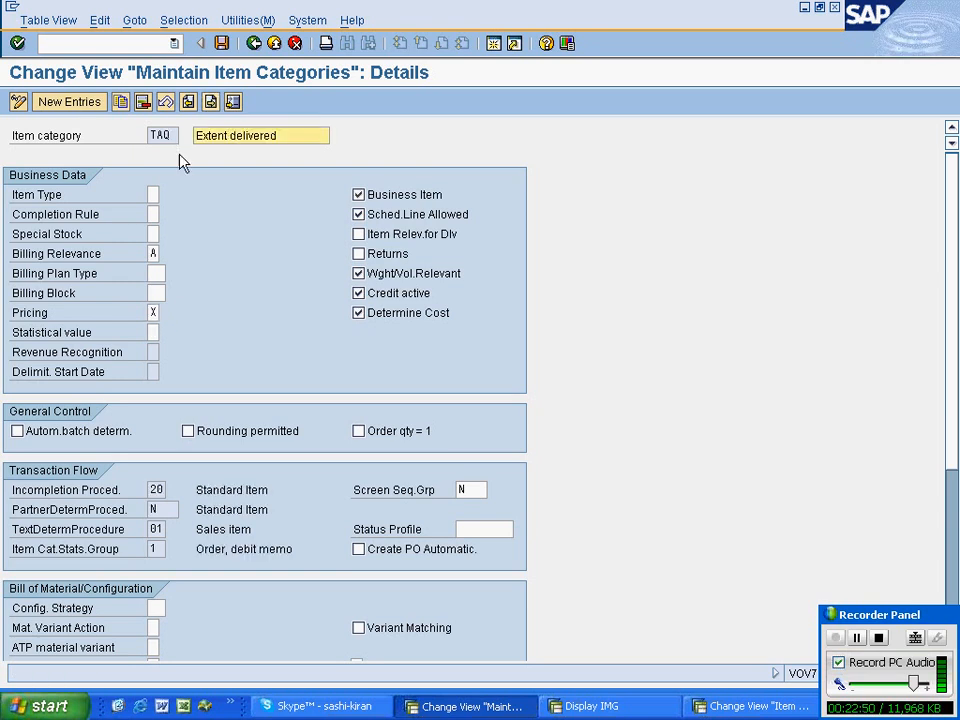
pyautogui.click(153, 312)
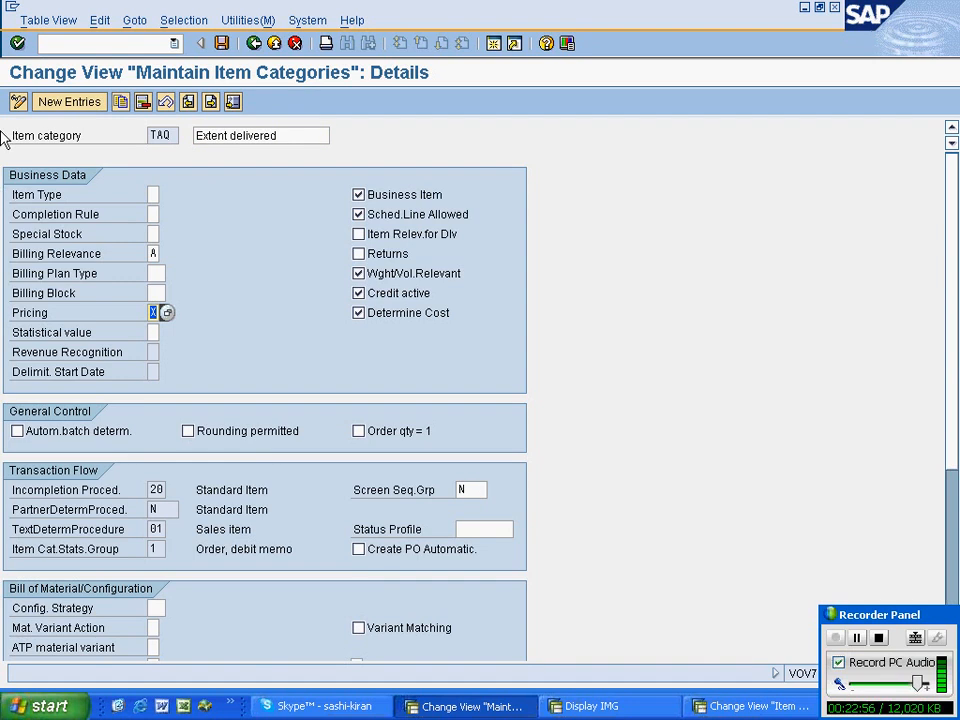
# Step: Switch to the Item Category Assignment session and browse the list for the sales document type OR entries with item category group ERLA
pyautogui.click(741, 708)
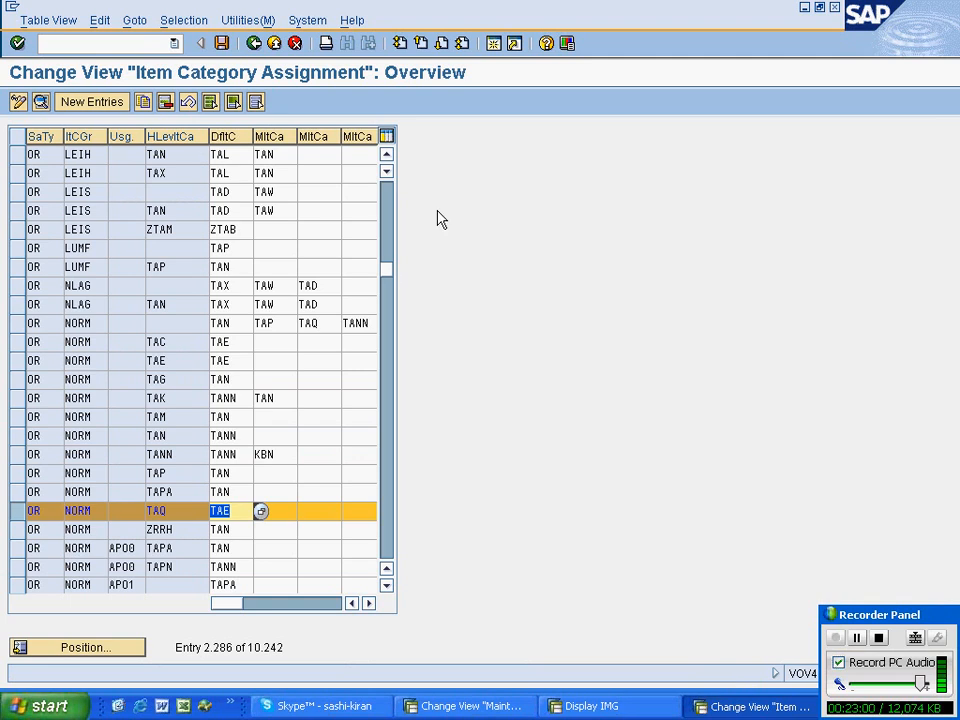
pyautogui.moveTo(388, 269); pyautogui.dragTo(388, 261)
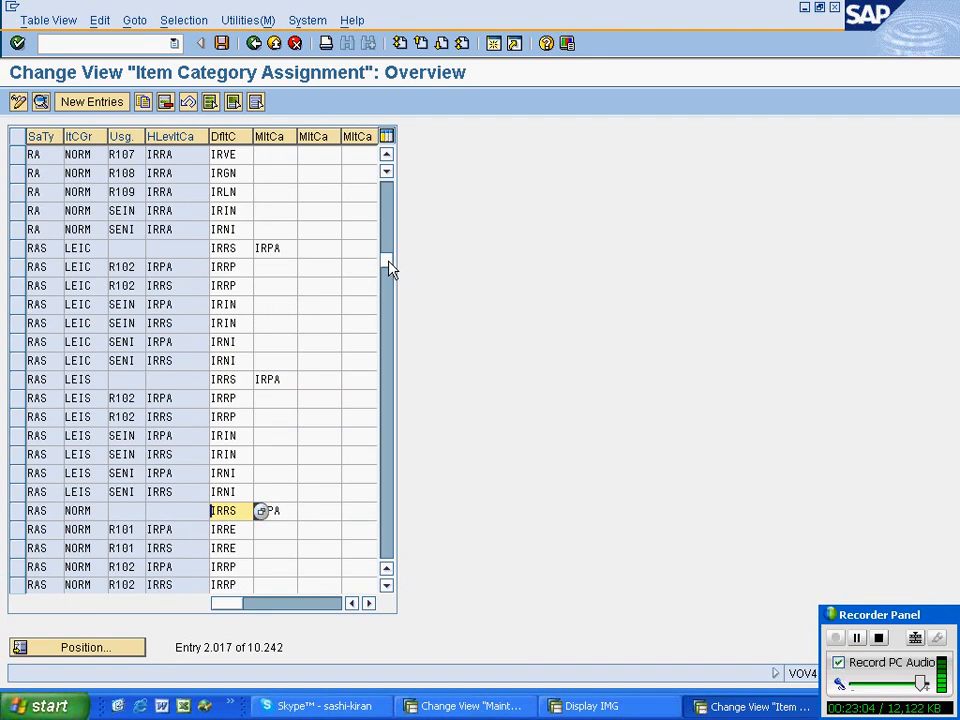
pyautogui.click(387, 356)
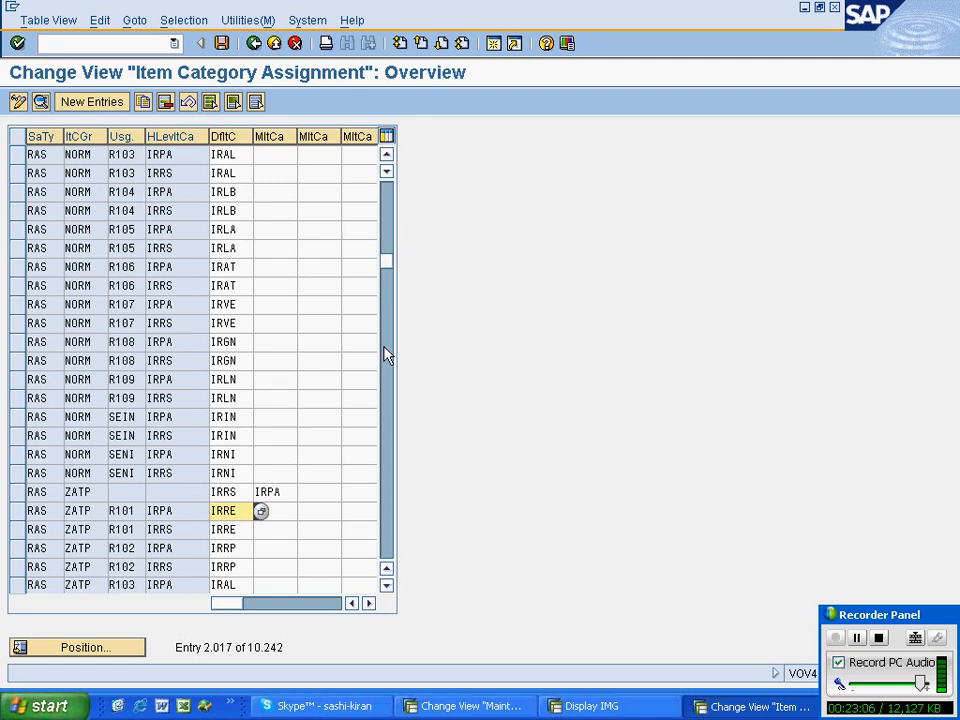
pyautogui.click(388, 357)
pyautogui.click(388, 358)
pyautogui.click(388, 358)
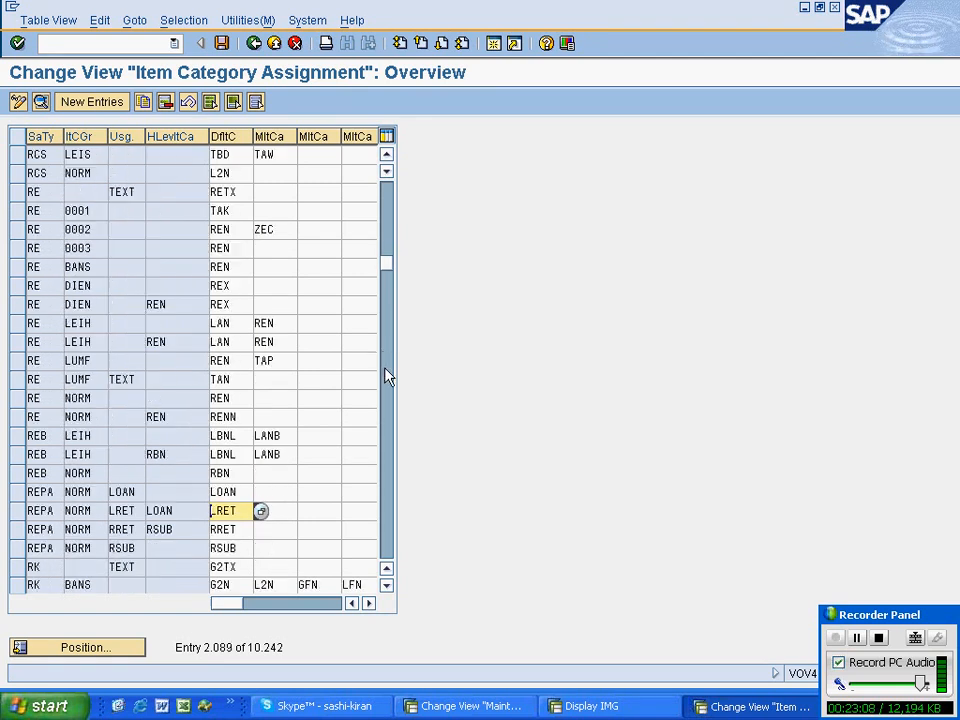
pyautogui.click(388, 376)
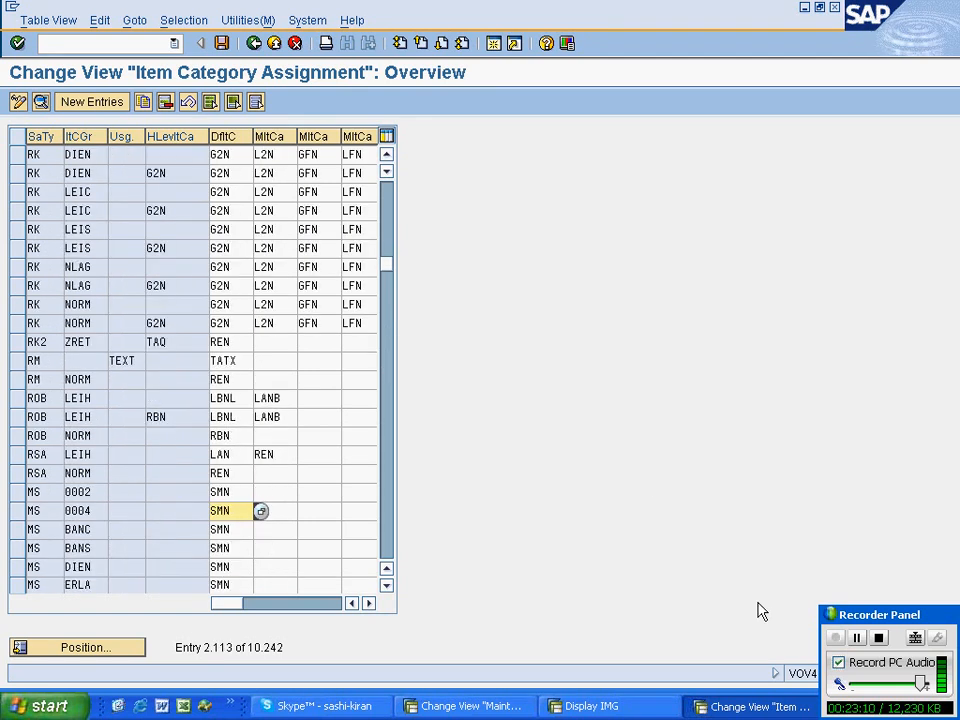
pyautogui.click(386, 198)
pyautogui.click(386, 198)
pyautogui.click(386, 198)
pyautogui.click(386, 198)
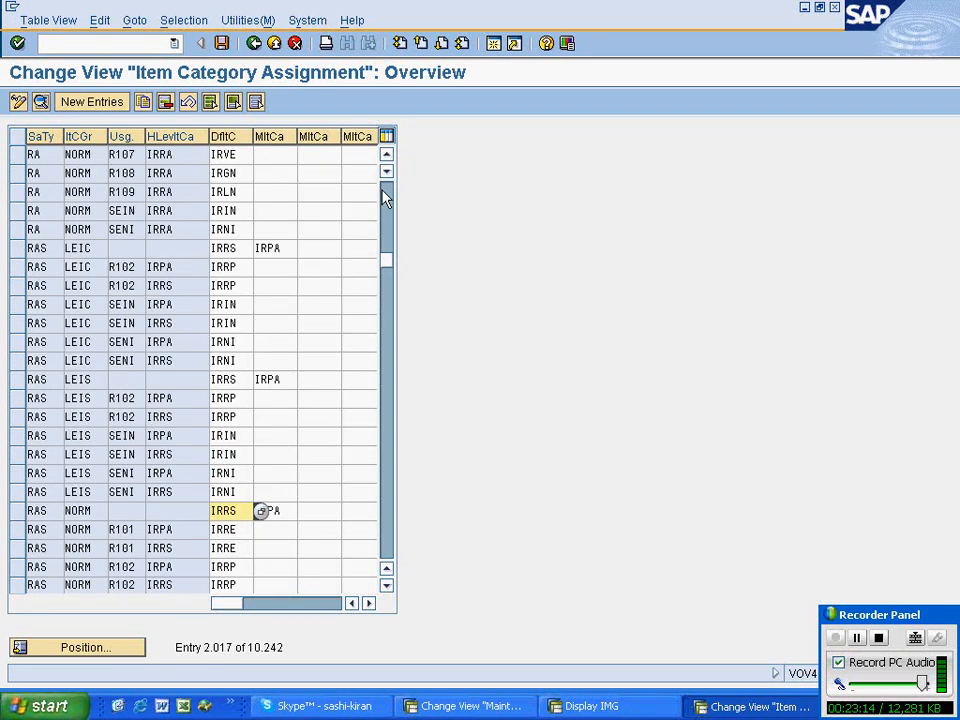
pyautogui.click(386, 198)
pyautogui.click(386, 198)
pyautogui.click(386, 198)
pyautogui.click(386, 198)
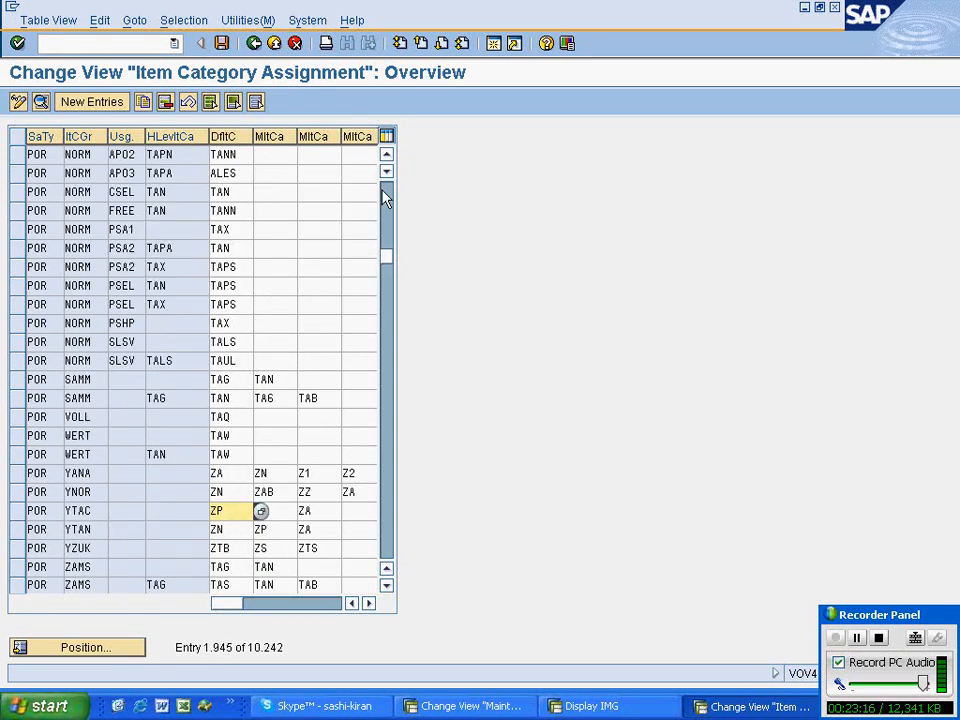
pyautogui.click(386, 198)
pyautogui.click(386, 198)
pyautogui.click(386, 198)
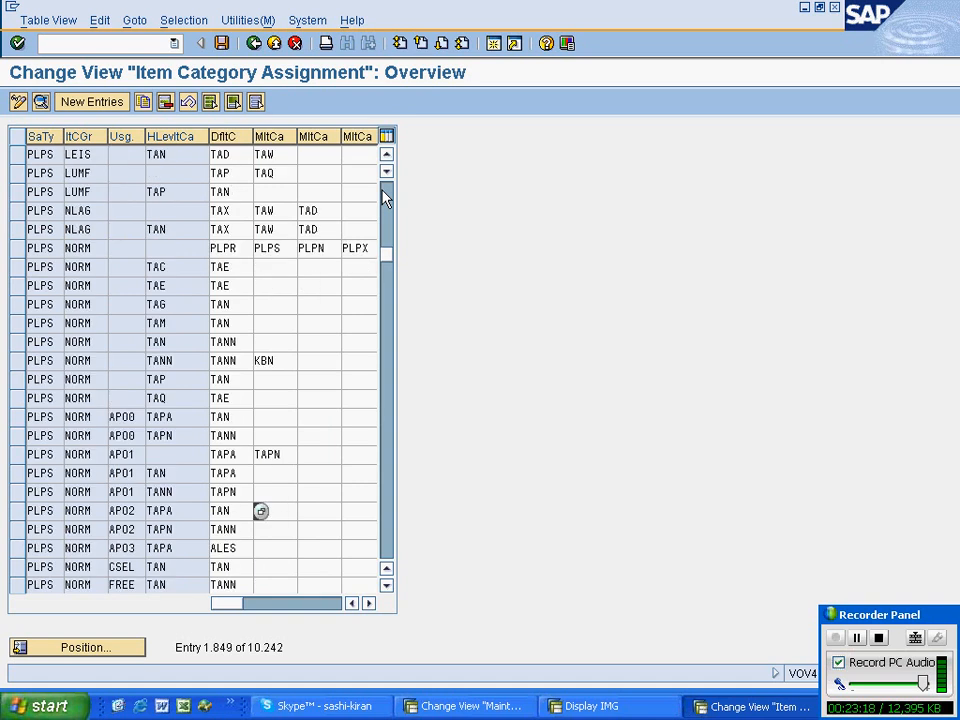
pyautogui.click(386, 198)
pyautogui.click(386, 198)
pyautogui.click(386, 198)
pyautogui.click(386, 198)
pyautogui.click(386, 198)
pyautogui.click(386, 198)
pyautogui.click(386, 198)
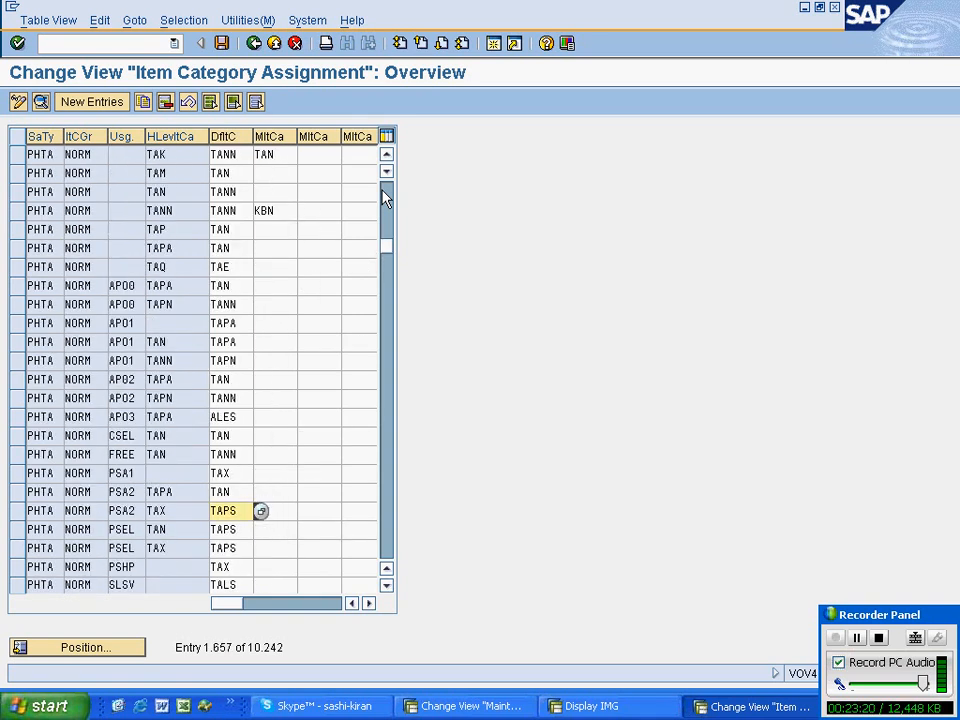
pyautogui.click(386, 198)
pyautogui.click(386, 198)
pyautogui.click(386, 198)
pyautogui.click(386, 198)
pyautogui.click(386, 198)
pyautogui.click(386, 198)
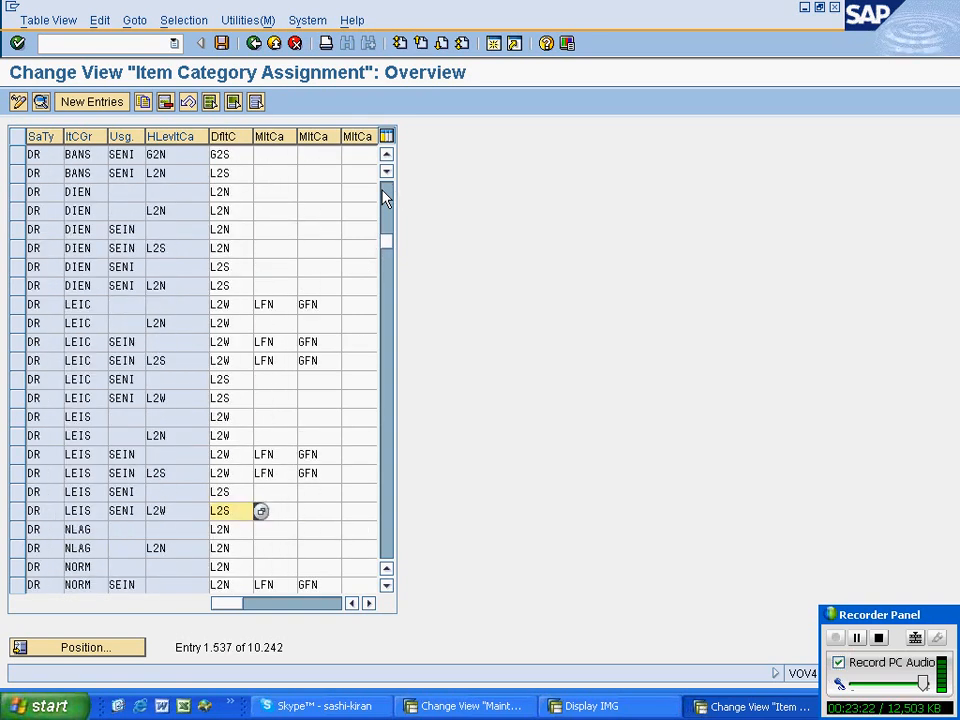
pyautogui.click(386, 198)
pyautogui.click(386, 198)
pyautogui.click(386, 198)
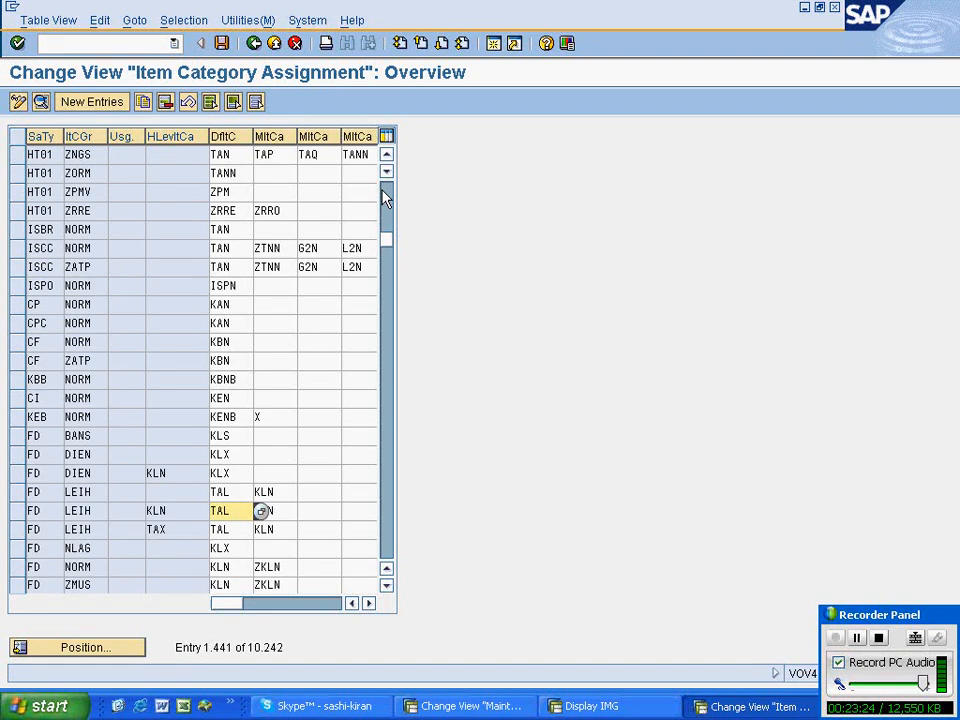
pyautogui.click(386, 198)
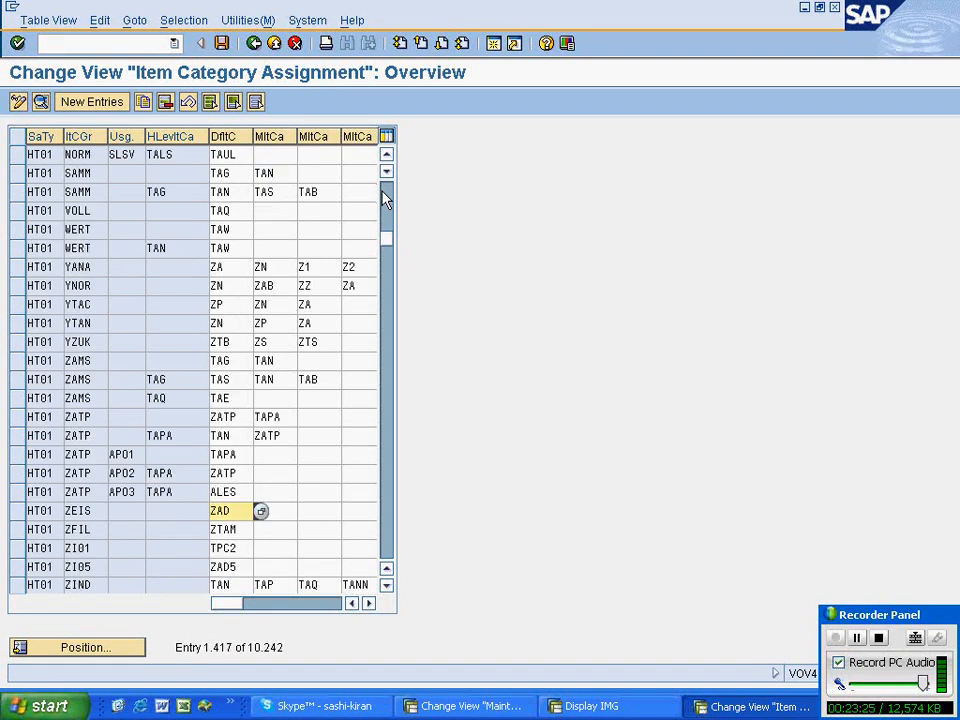
# Step: Position the assignment list at sales document type OR and bring the ERLA entries into view
pyautogui.click(70, 646)
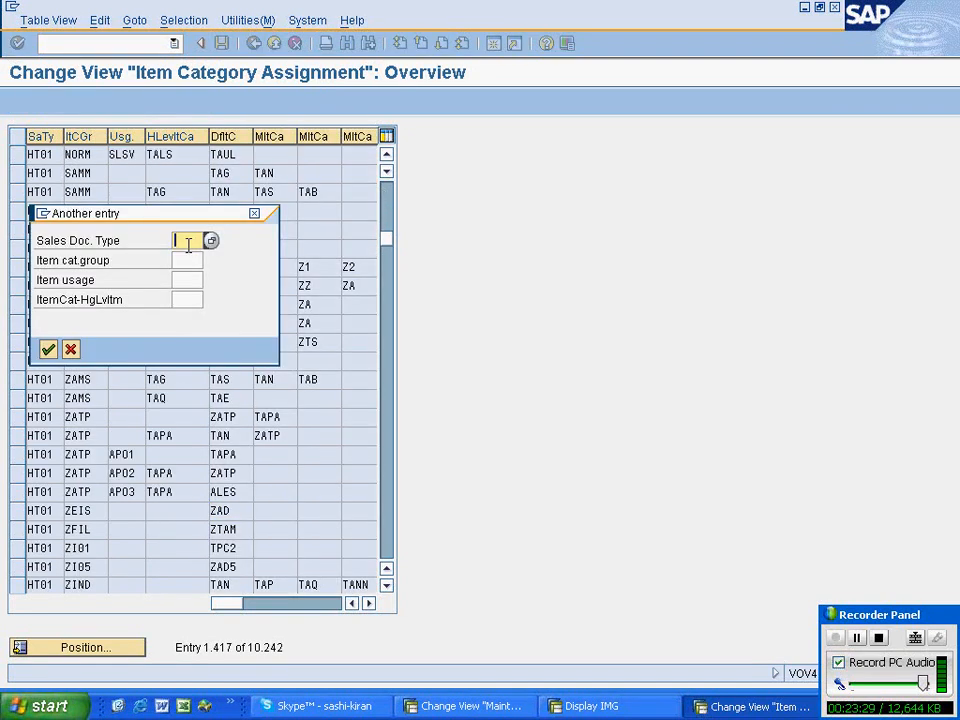
pyautogui.write('or')
pyautogui.press('Return')
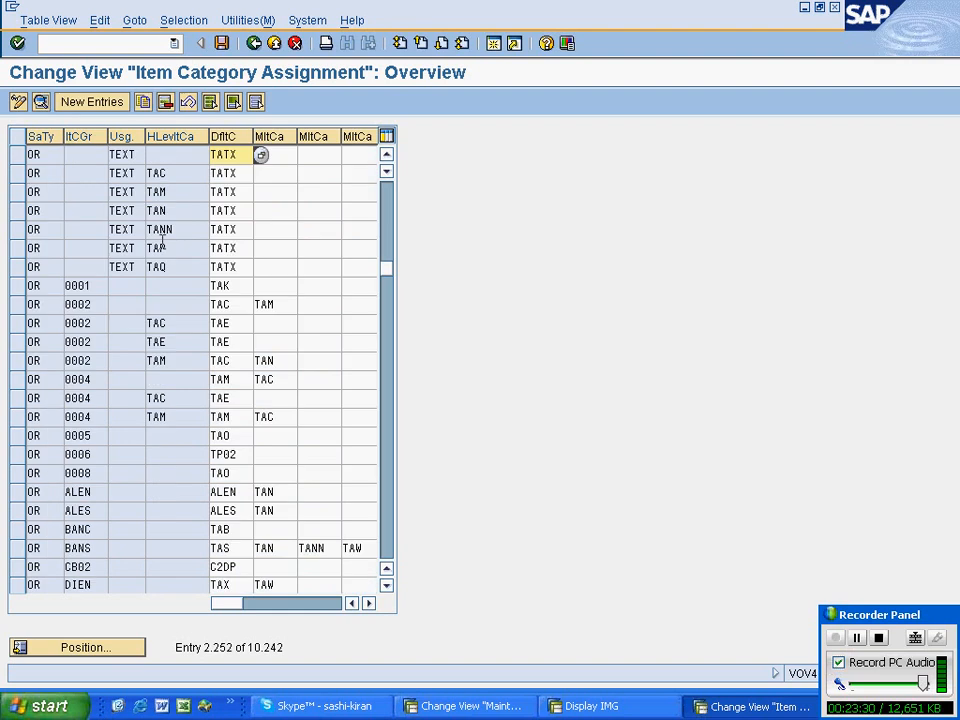
pyautogui.click(389, 454)
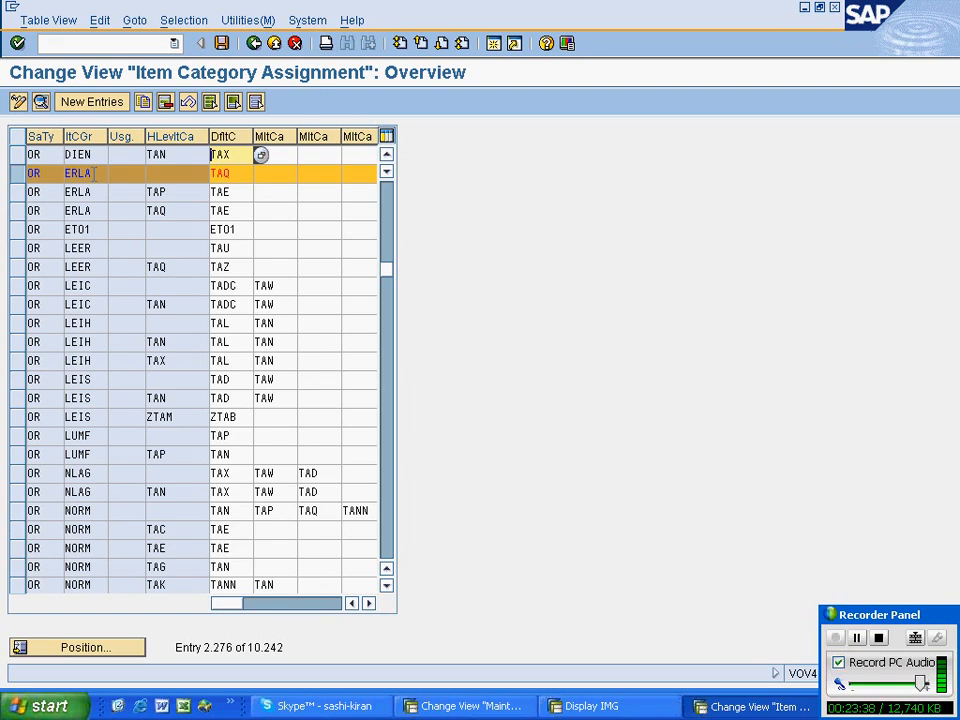
# Step: Check the default item category of the OR/ERLA main item against the details of item category TAQ
pyautogui.click(229, 174)
pyautogui.hotkey('alt', 'Tab')
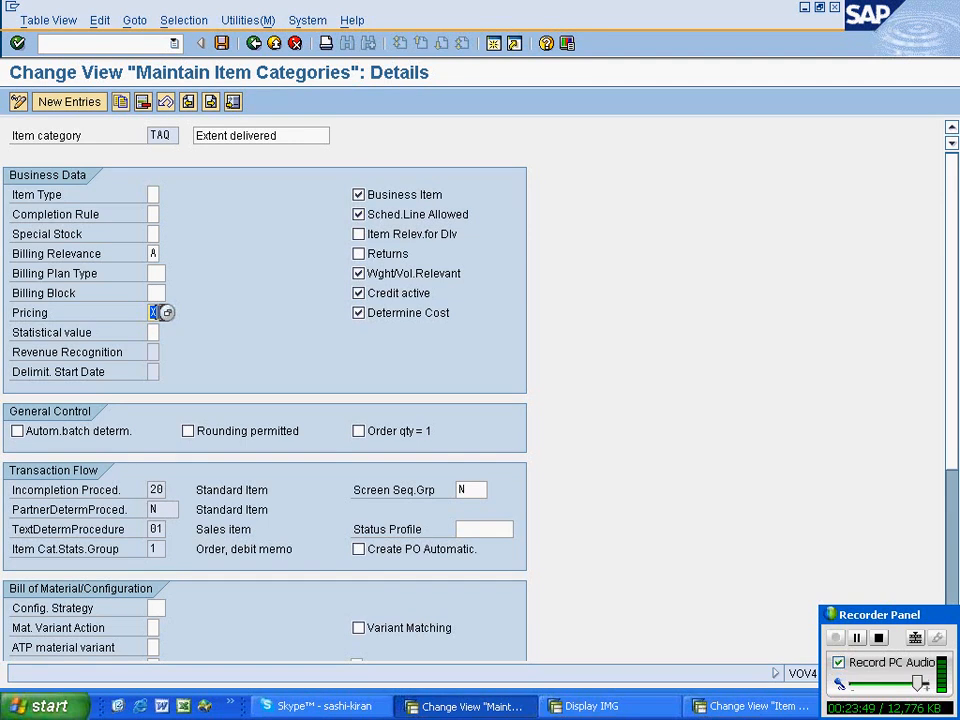
pyautogui.hotkey('alt', 'Tab')
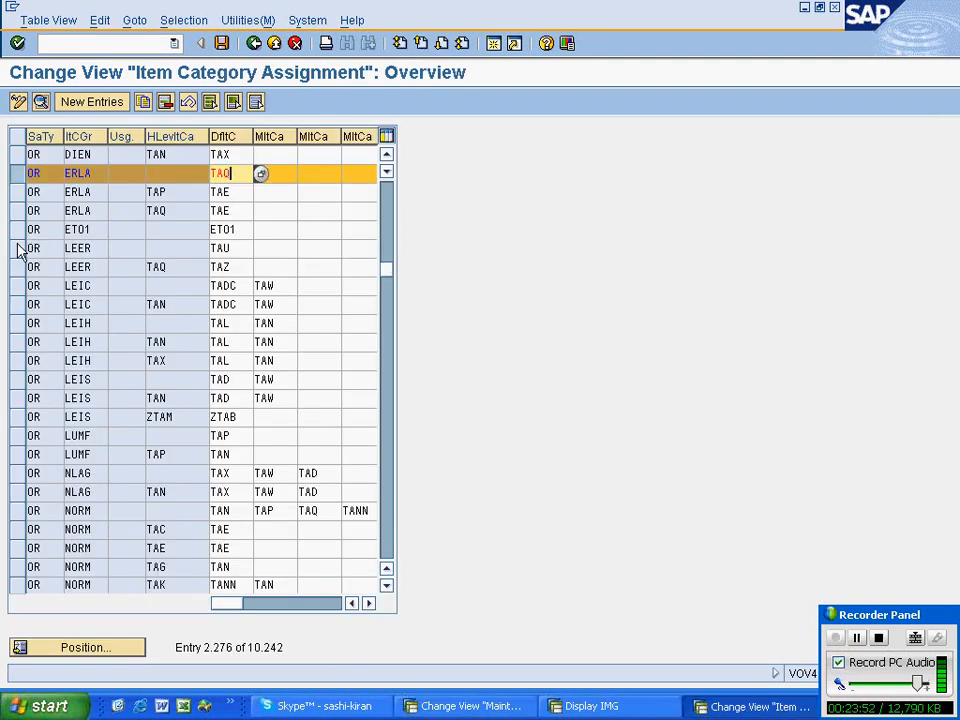
# Step: Deselect the OR/ERLA main item assignment and select the OR/LUMF entry that has no higher-level item category
pyautogui.click(17, 175)
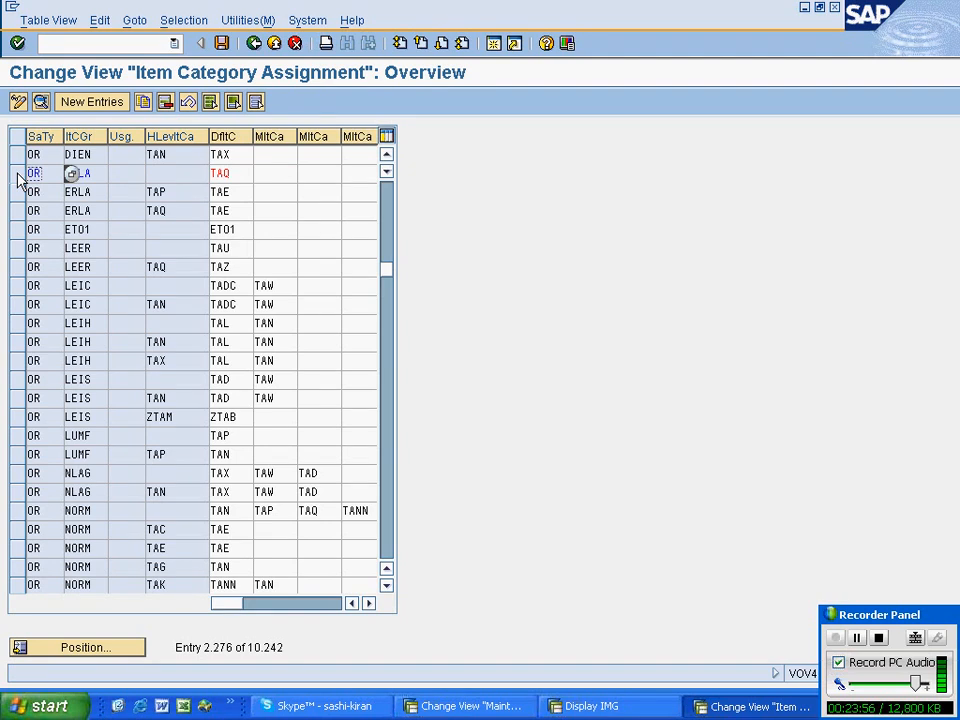
pyautogui.click(17, 440)
pyautogui.click(250, 437)
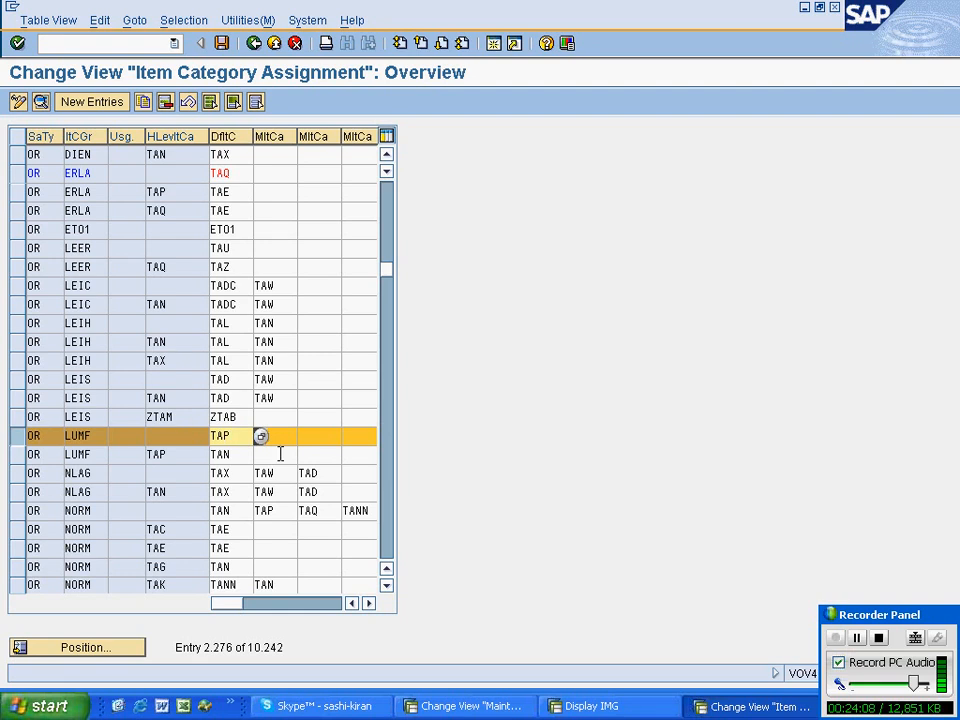
# Step: Deselect the OR/NORM entry for higher-level category TAQ, select the one for TAP, and focus on its default item category
pyautogui.scroll(-5, 366, 558)
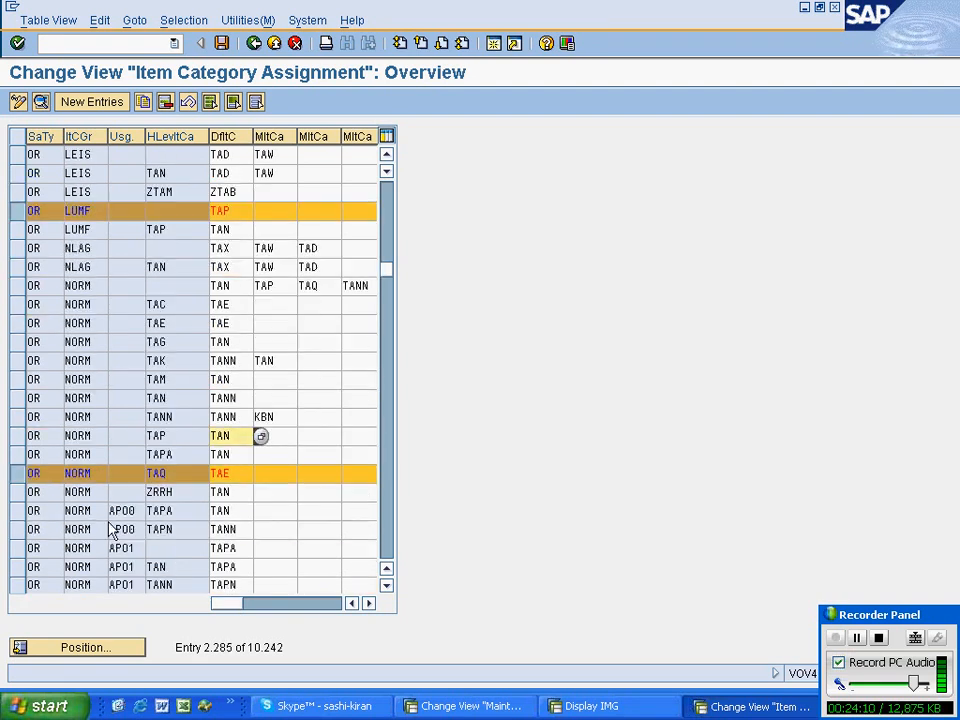
pyautogui.click(19, 476)
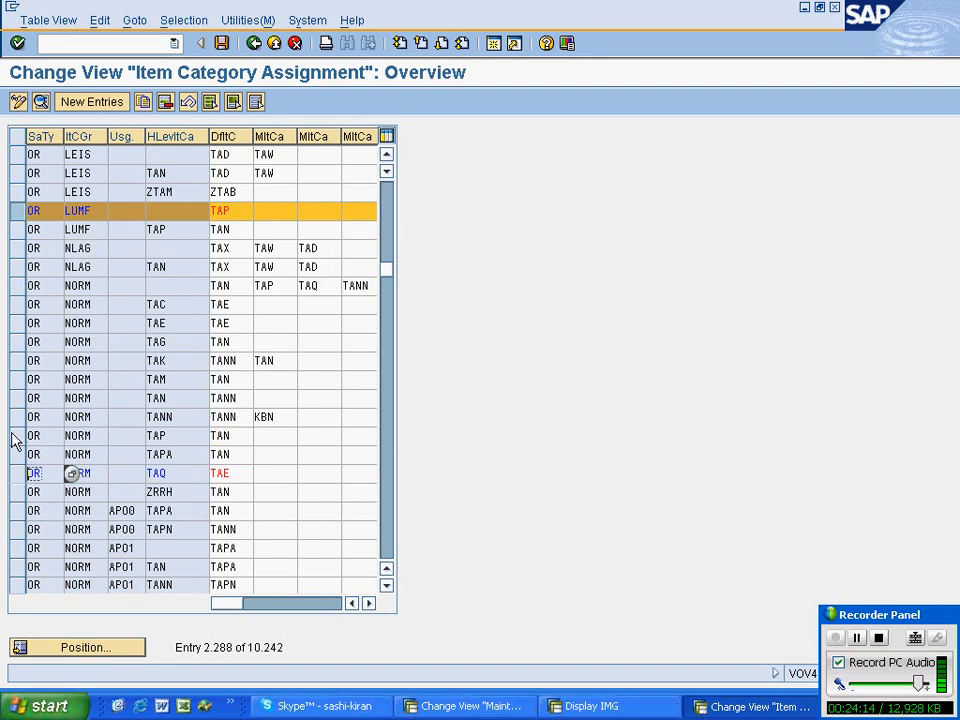
pyautogui.click(15, 438)
pyautogui.click(275, 437)
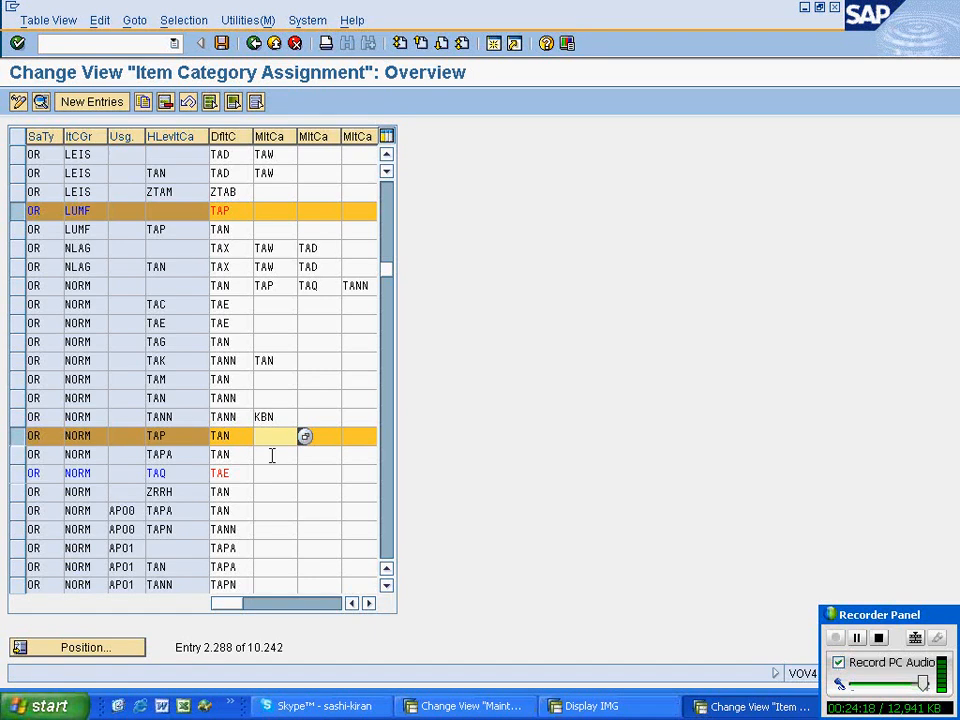
pyautogui.click(241, 436)
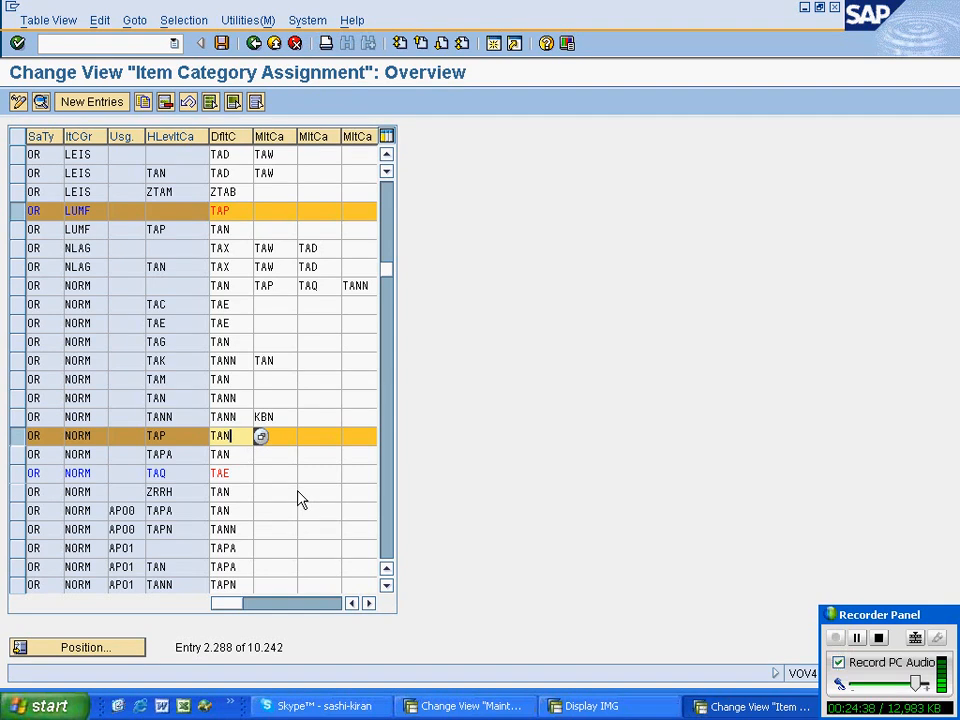
# Step: In the Maintain Item Categories session's overview, replace the selection of TAQ and TAE with TAP and TAN, and open their details
pyautogui.click(426, 705)
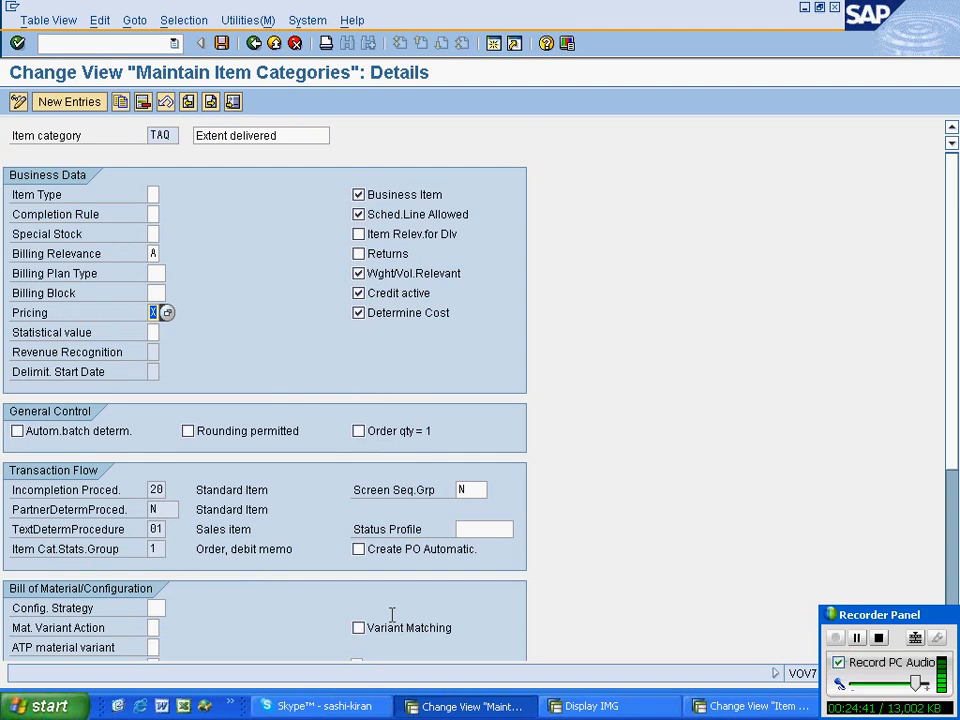
pyautogui.click(252, 50)
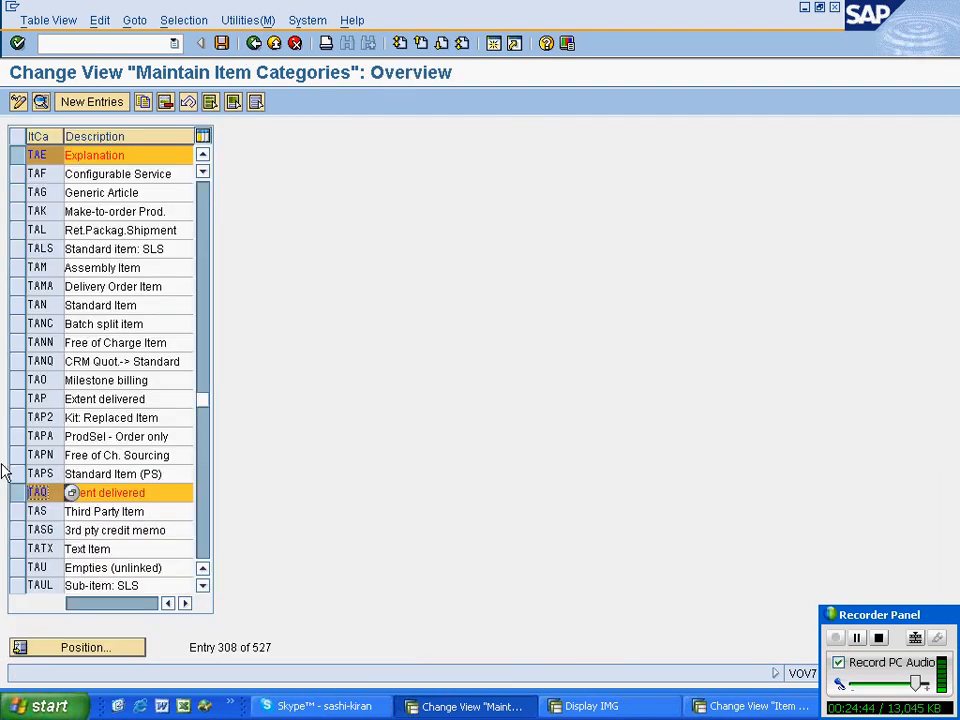
pyautogui.click(15, 494)
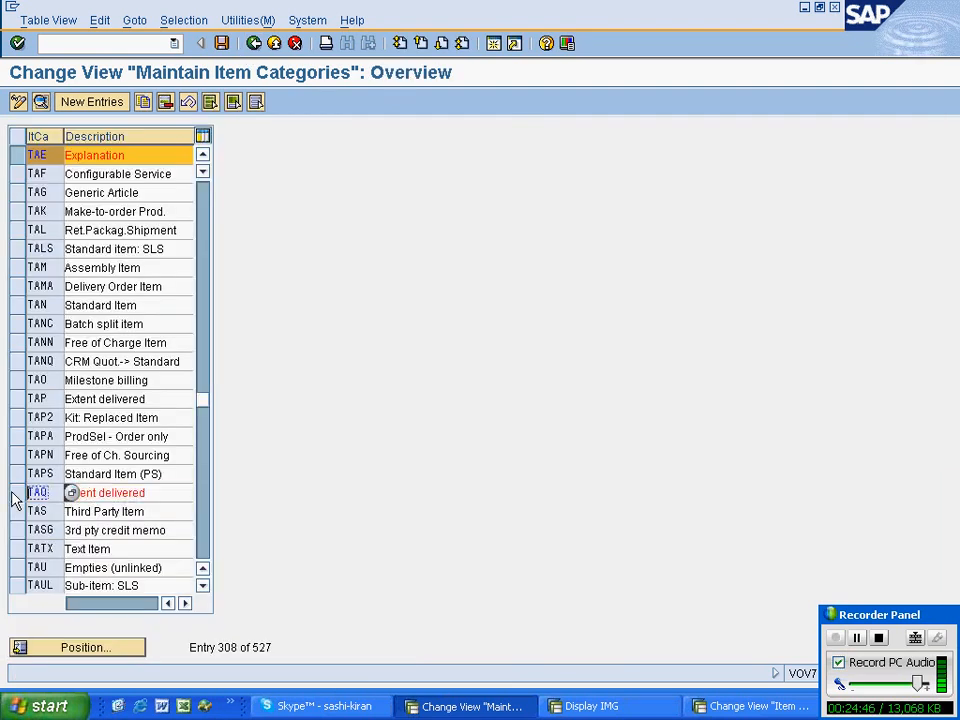
pyautogui.click(17, 399)
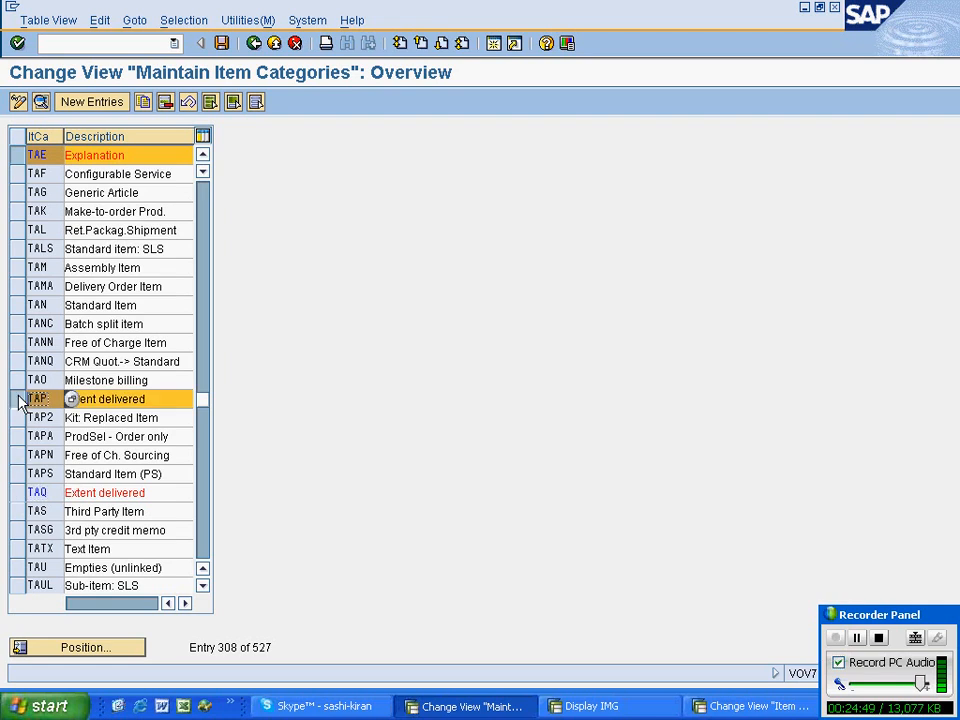
pyautogui.click(17, 155)
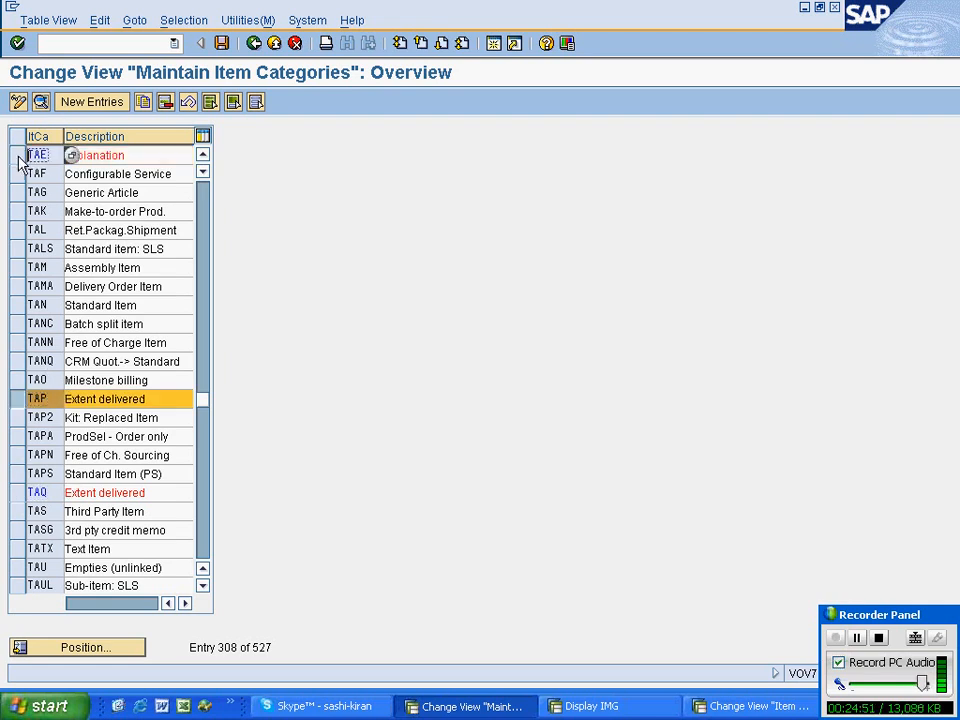
pyautogui.click(15, 305)
pyautogui.click(40, 101)
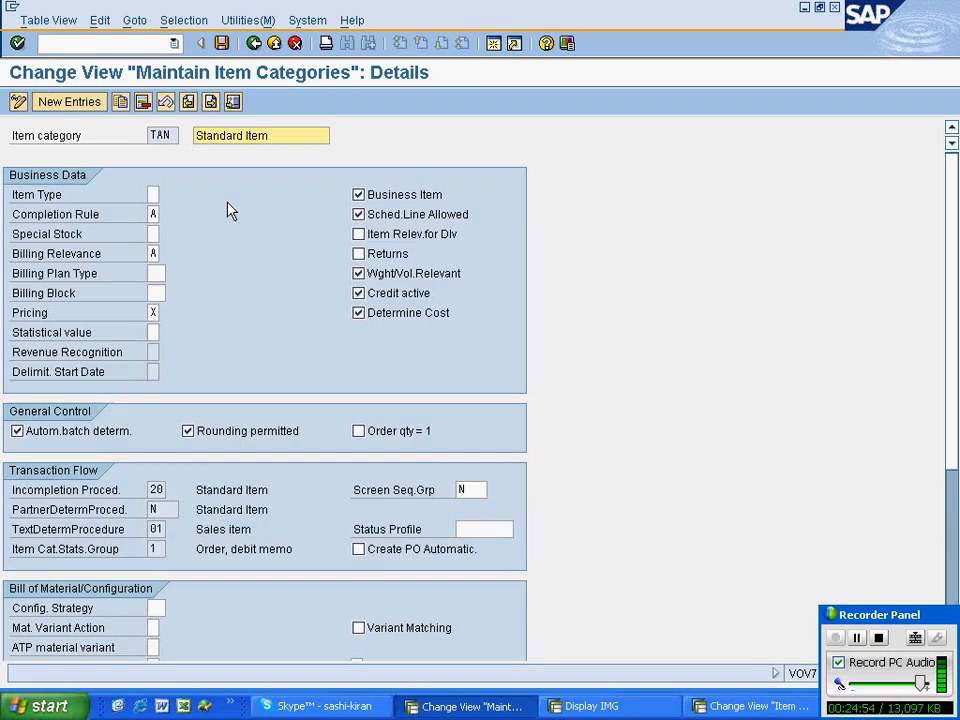
# Step: Examine the pricing setting of item category TAP and check the default item category assigned for OR/NORM with higher-level category TAP
pyautogui.click(210, 101)
pyautogui.click(153, 312)
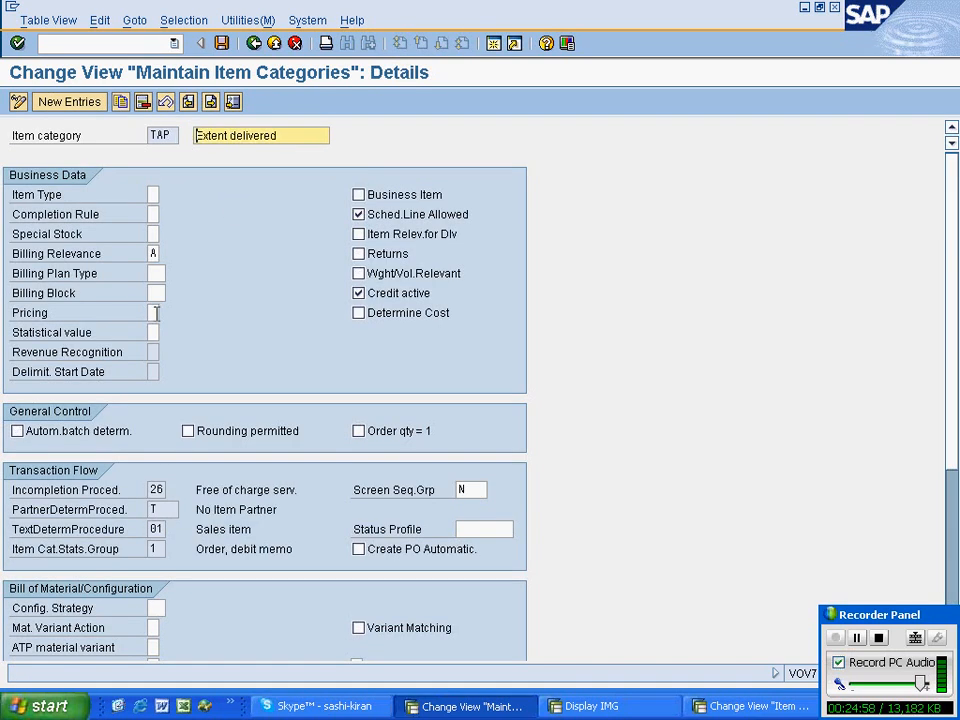
pyautogui.hotkey('alt', 'Tab')
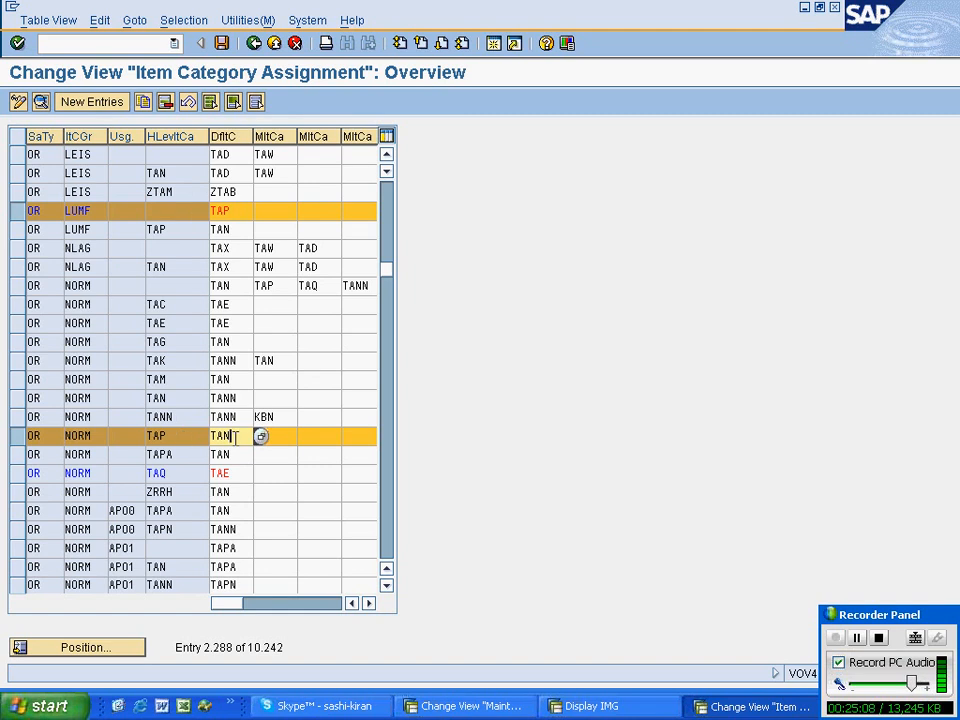
pyautogui.moveTo(229, 435); pyautogui.dragTo(206, 435)
pyautogui.hotkey('alt', 'Tab')
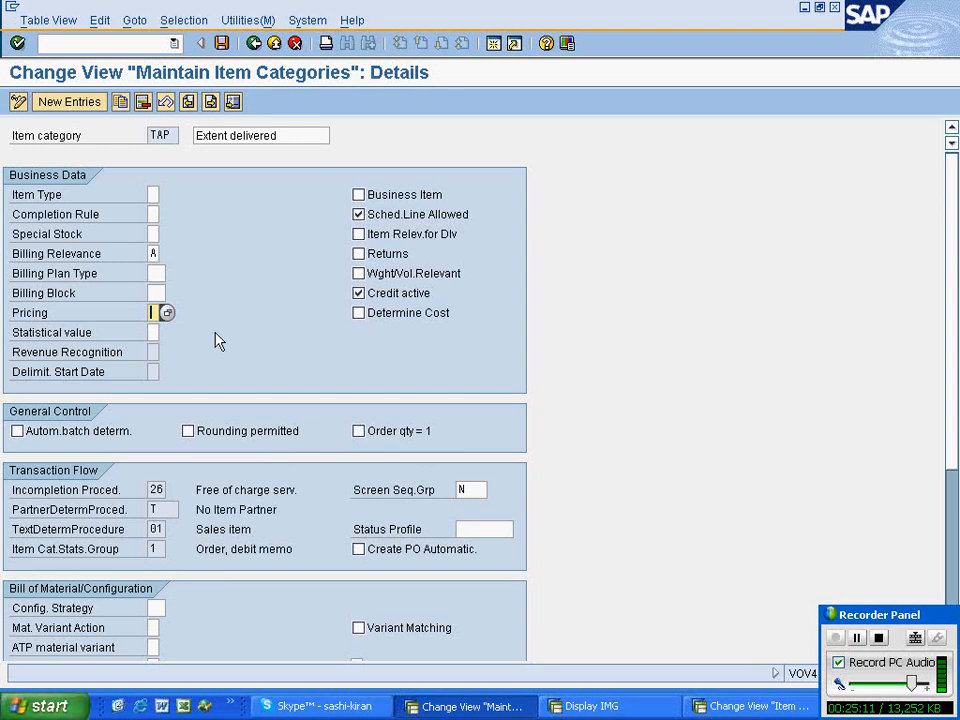
# Step: Examine the pricing setting in item category TAN's details and return to the Item Category Assignment session
pyautogui.click(188, 101)
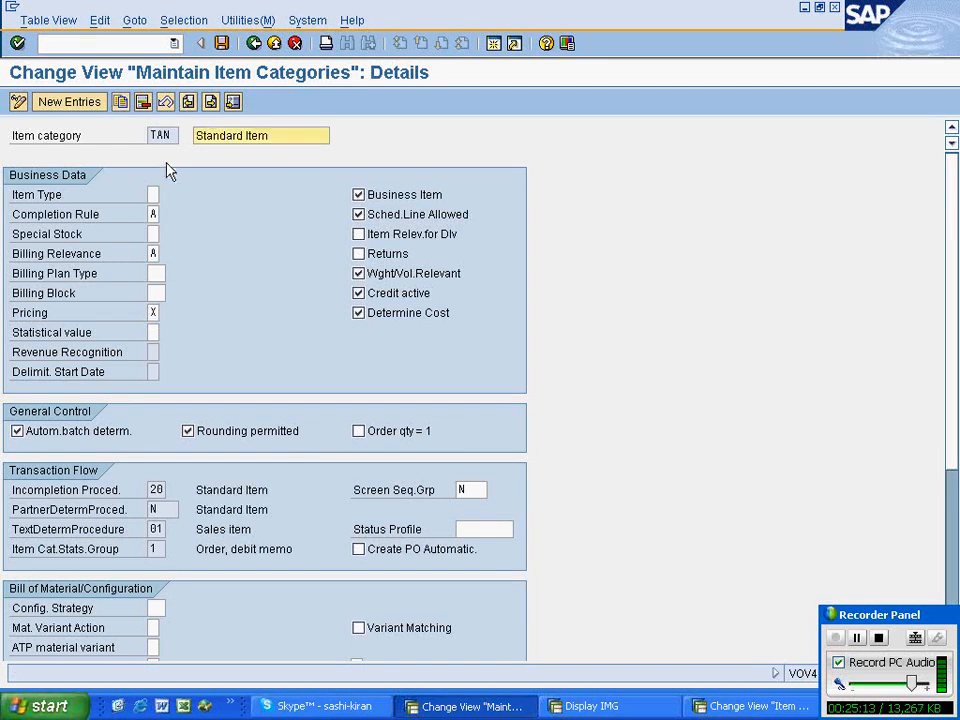
pyautogui.click(153, 312)
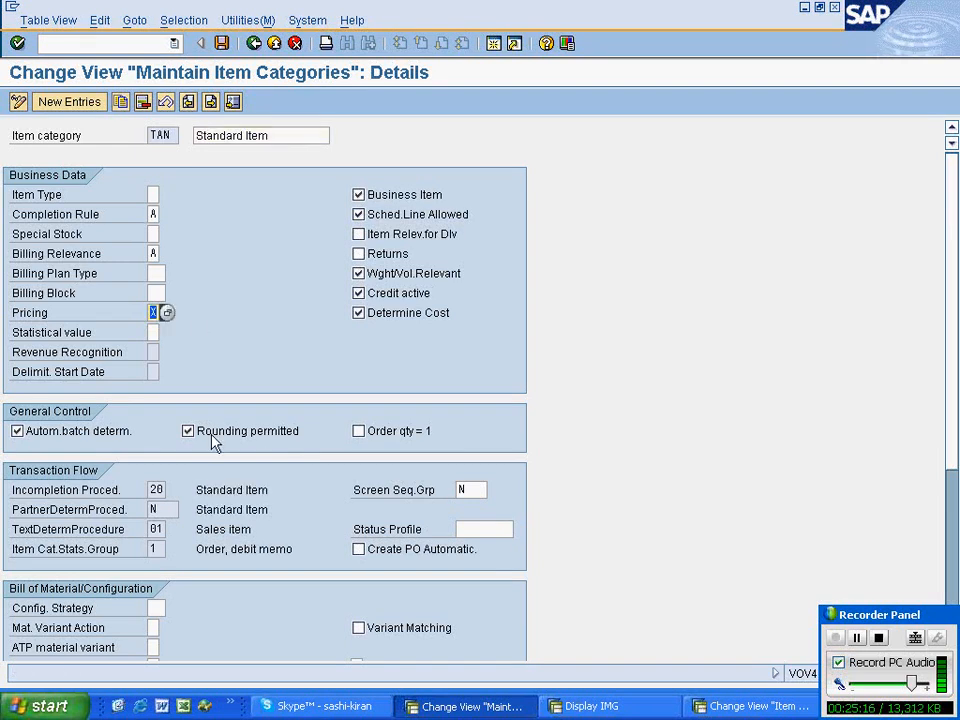
pyautogui.press('F3')
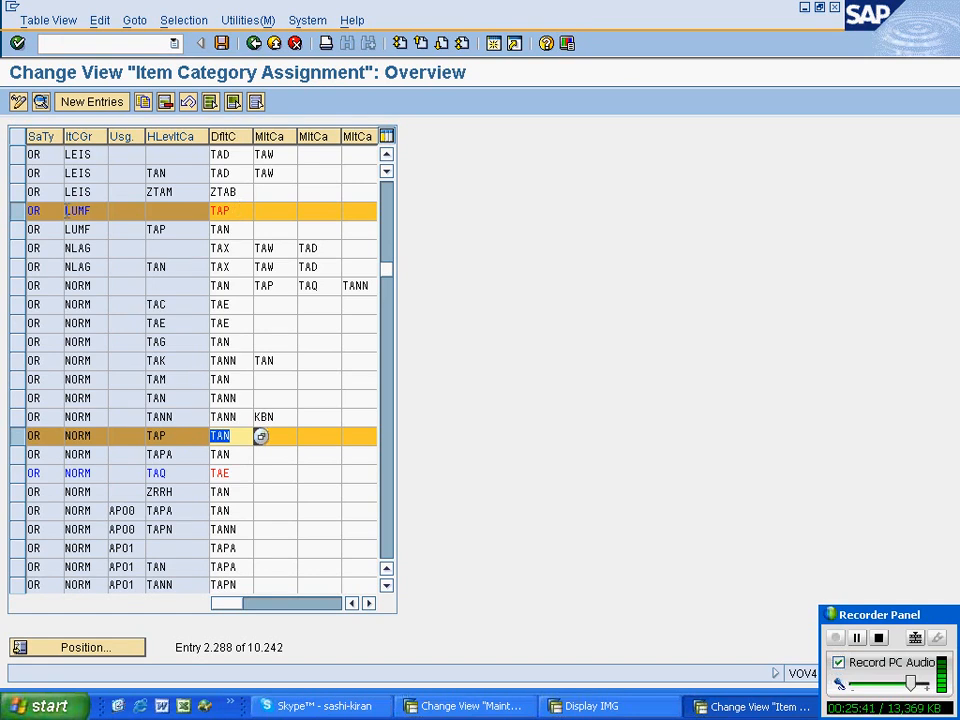
# Step: Check the default item categories assigned to OR/LUMF and to OR/NORM with higher-level category TAP
pyautogui.click(100, 211)
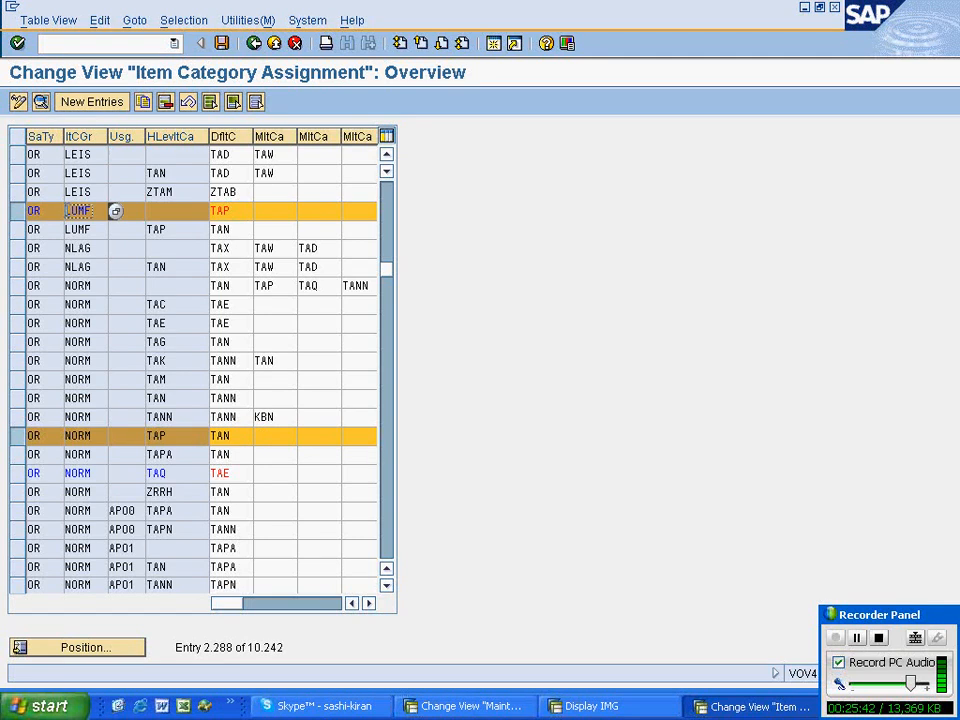
pyautogui.moveTo(67, 211); pyautogui.dragTo(96, 211)
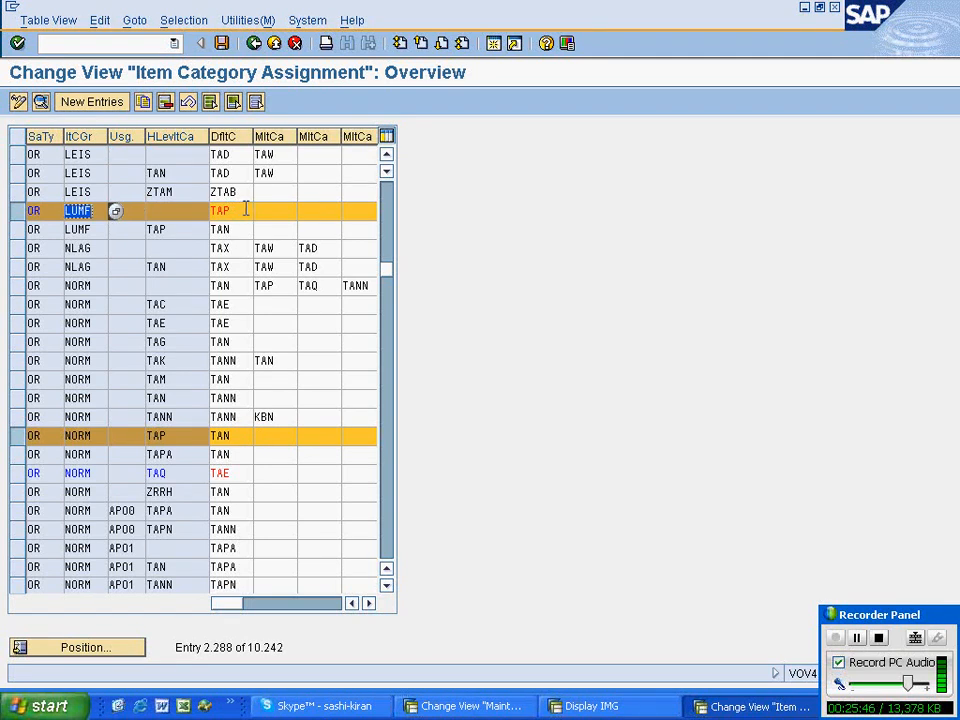
pyautogui.moveTo(239, 211); pyautogui.dragTo(199, 212)
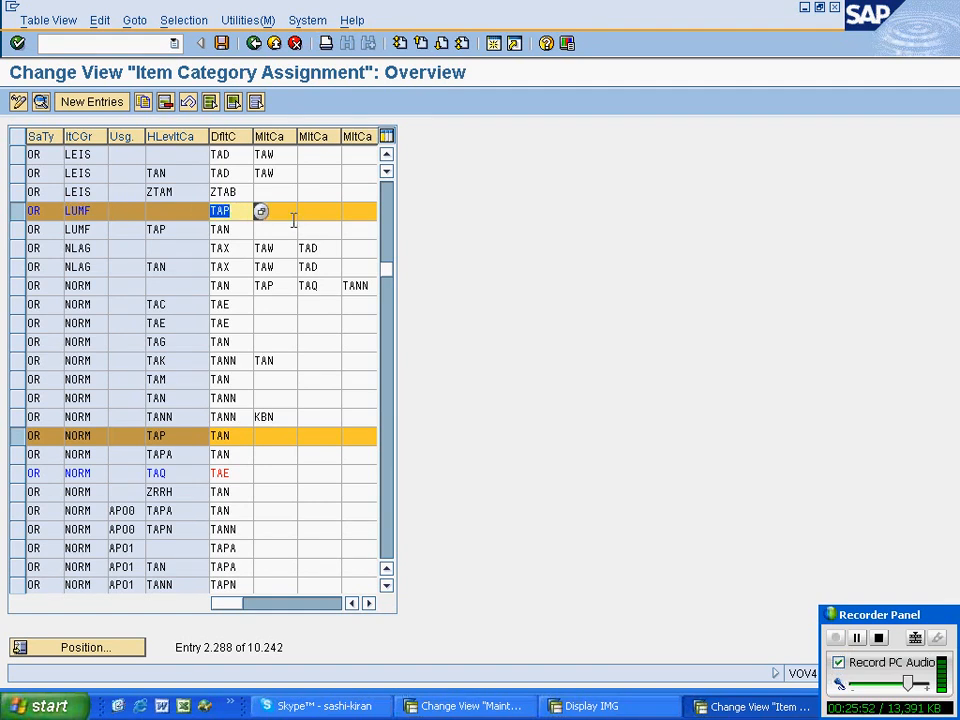
pyautogui.click(158, 433)
pyautogui.moveTo(160, 433); pyautogui.dragTo(145, 432)
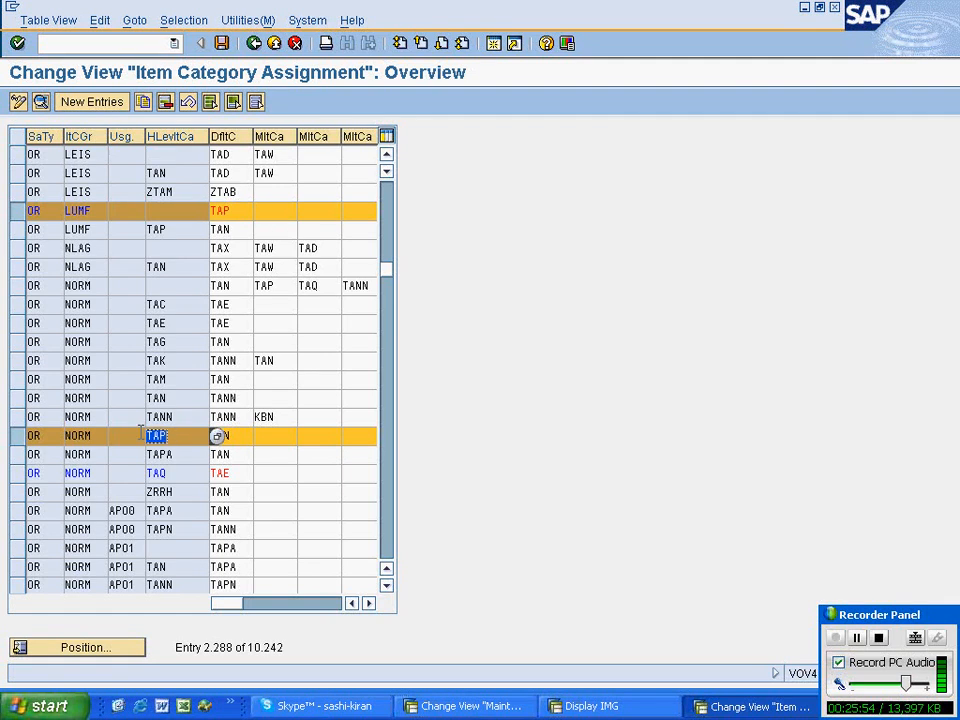
pyautogui.click(240, 436)
pyautogui.moveTo(240, 436); pyautogui.dragTo(205, 436)
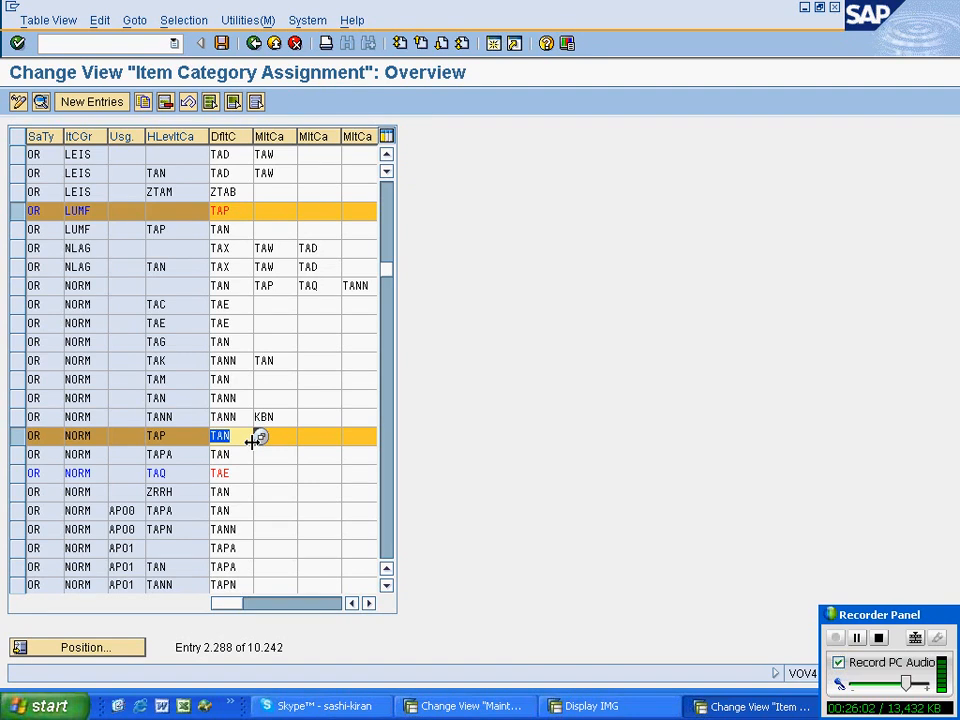
# Step: Check the pricing setting of item category TAN in the Maintain Item Categories session and return to Item Category Assignment
pyautogui.hotkey('alt', 'Tab')
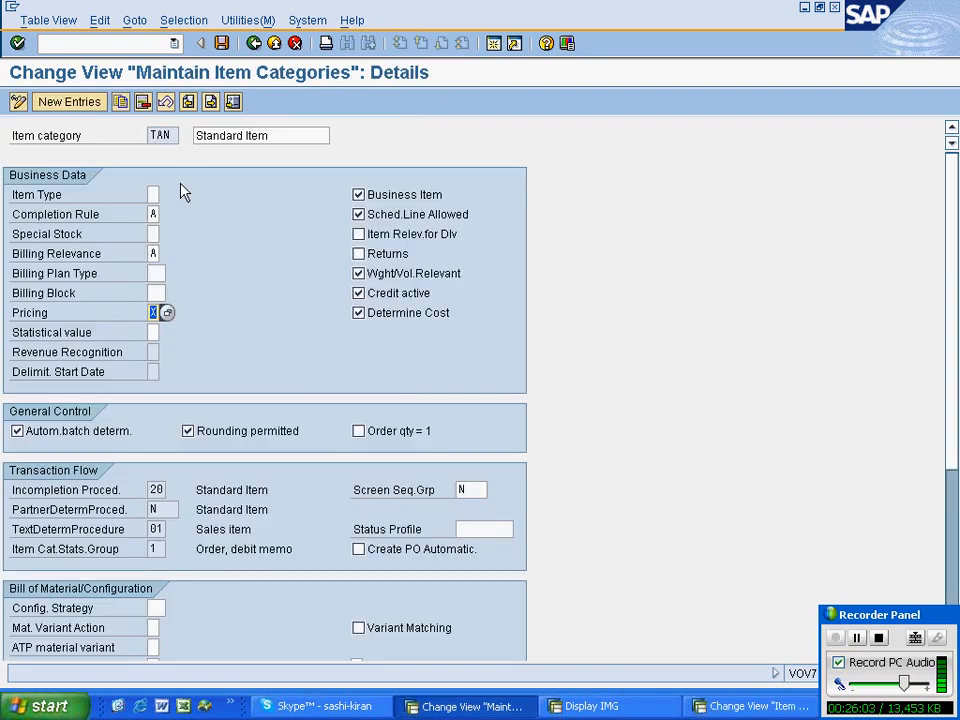
pyautogui.click(155, 293)
pyautogui.click(152, 313)
pyautogui.hotkey('alt', 'Tab')
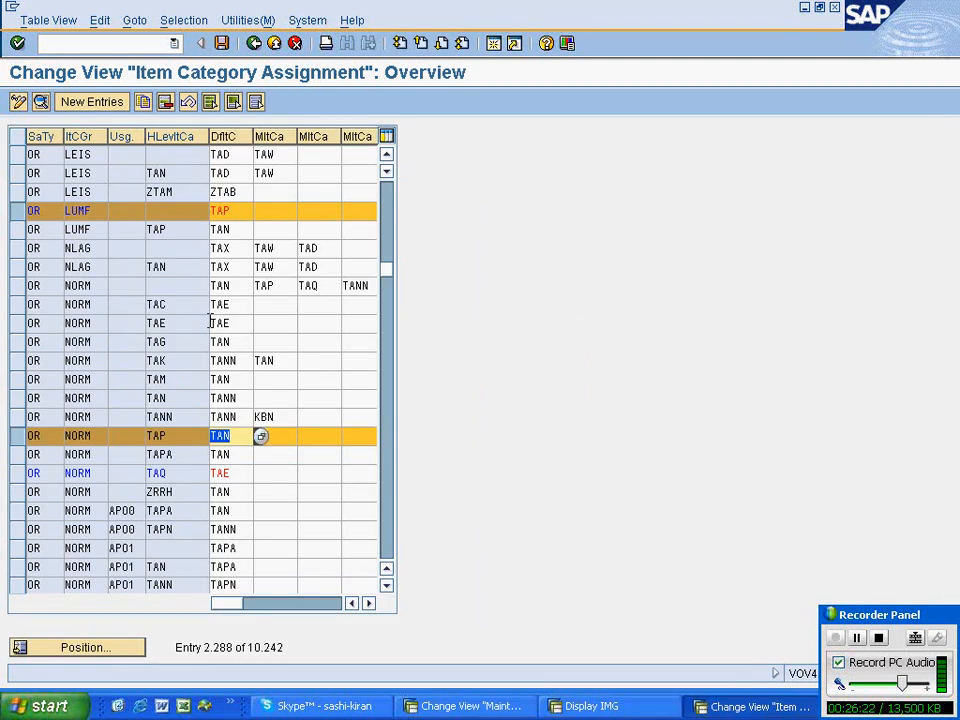
# Step: Compare the item category groups of the selected LUMF and NORM entries, and also select the OR/NORM entry for higher-level category TAQ
pyautogui.doubleClick(72, 210)
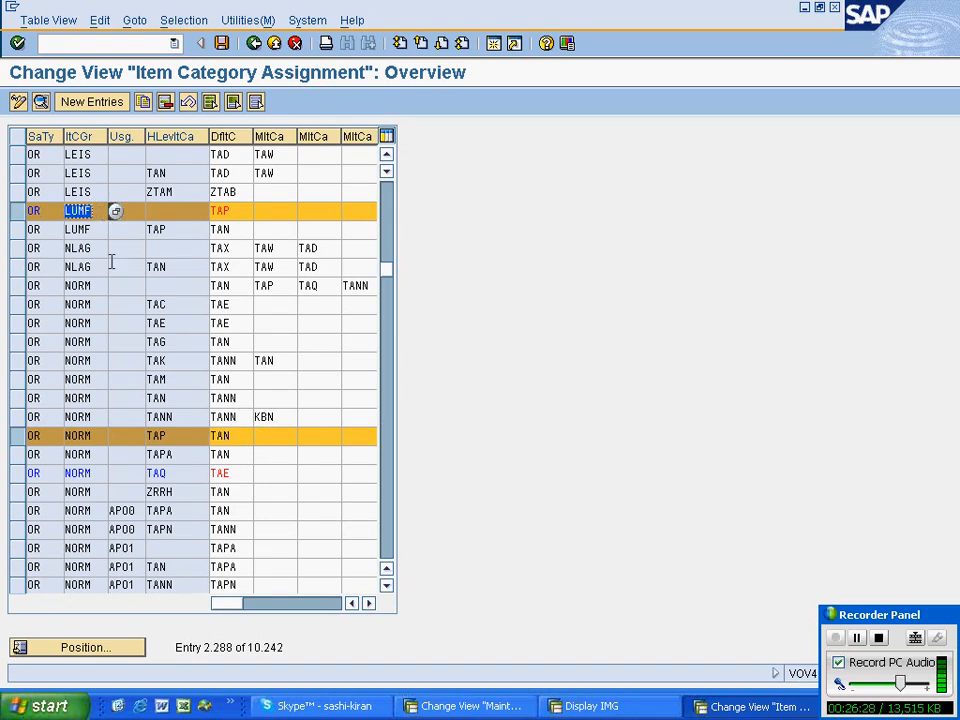
pyautogui.doubleClick(76, 435)
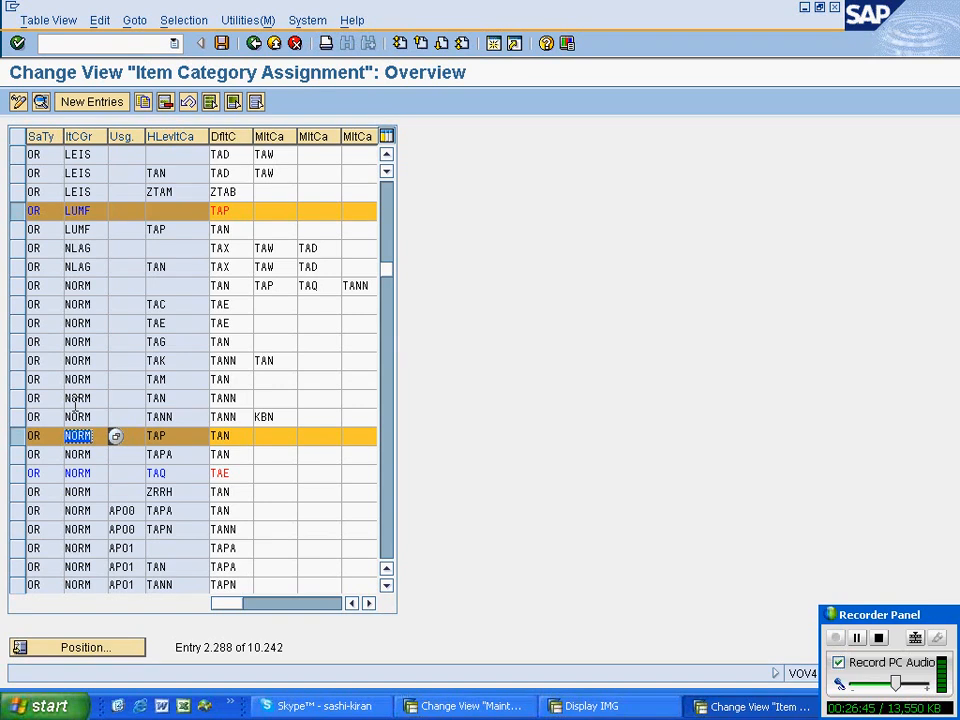
pyautogui.click(17, 475)
pyautogui.click(276, 474)
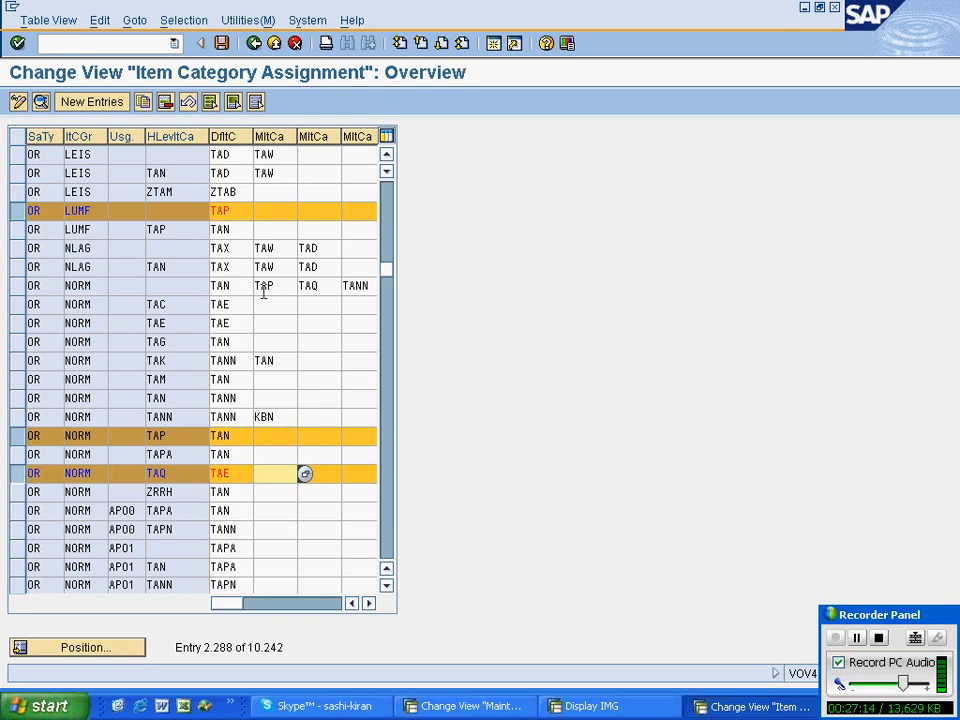
# Step: In item category TAP's details, examine the possible Structure scope values, focusing on A, and close the list without changing the setting
pyautogui.click(443, 705)
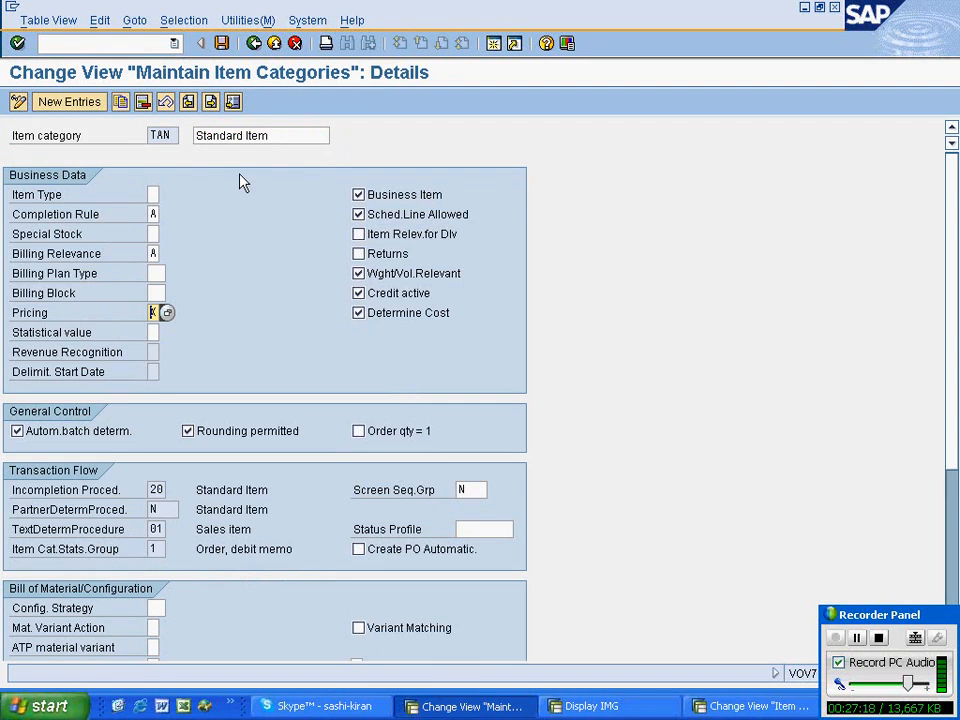
pyautogui.click(210, 102)
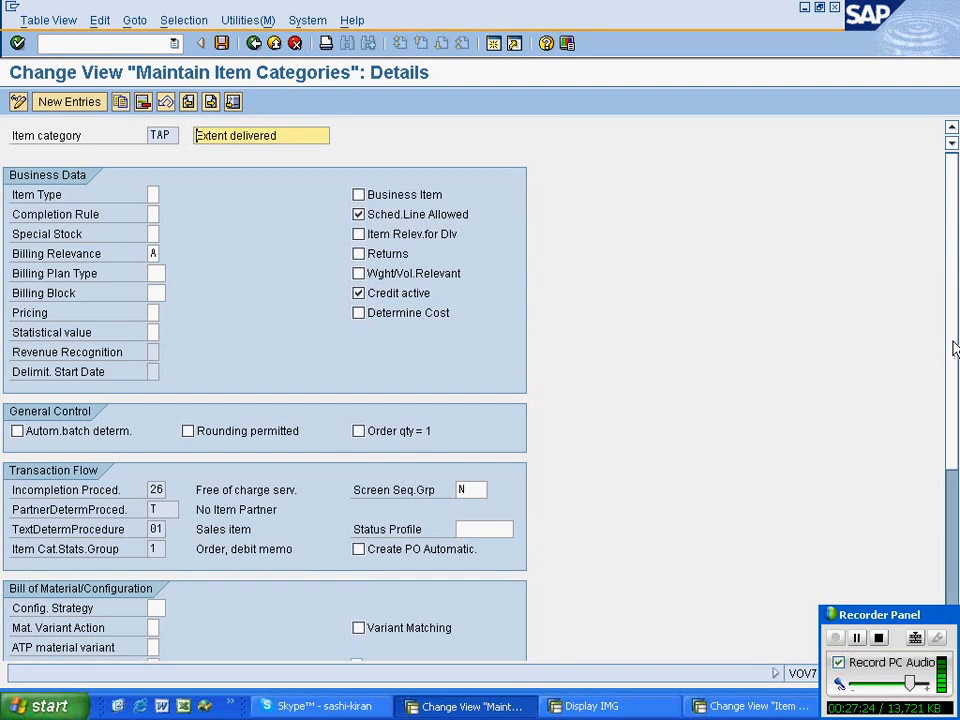
pyautogui.moveTo(952, 341); pyautogui.dragTo(956, 460)
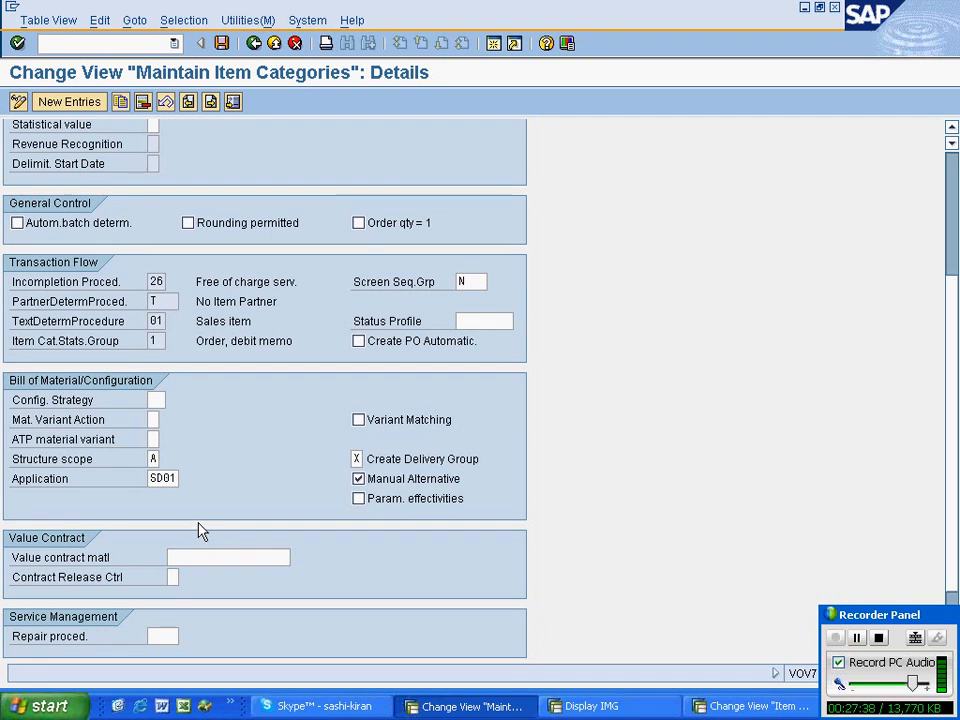
pyautogui.click(150, 458)
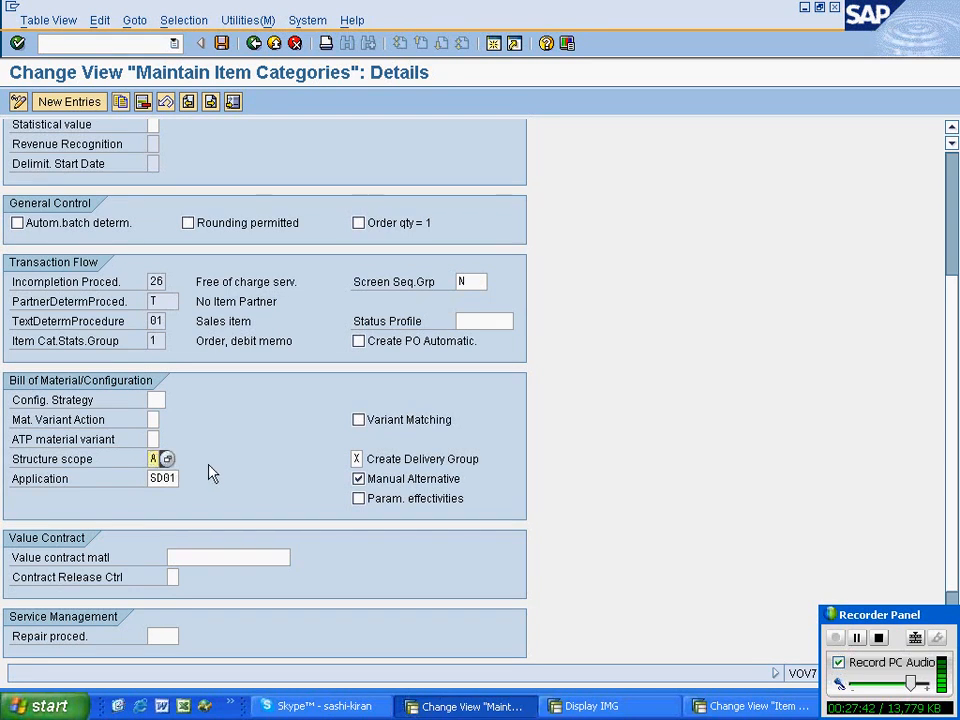
pyautogui.click(168, 459)
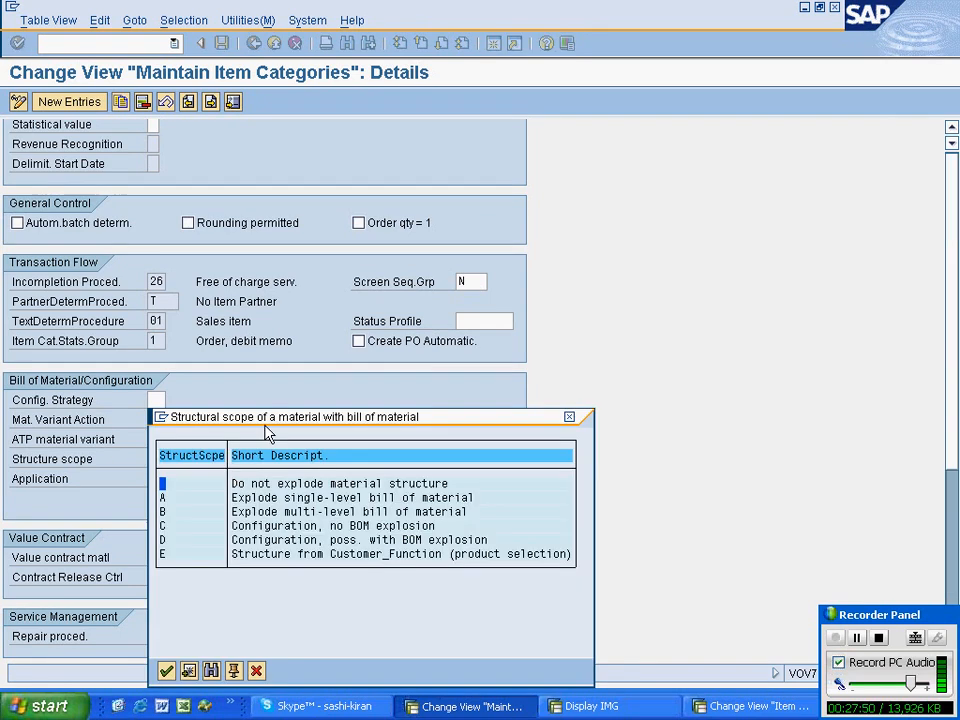
pyautogui.moveTo(274, 421); pyautogui.dragTo(547, 308)
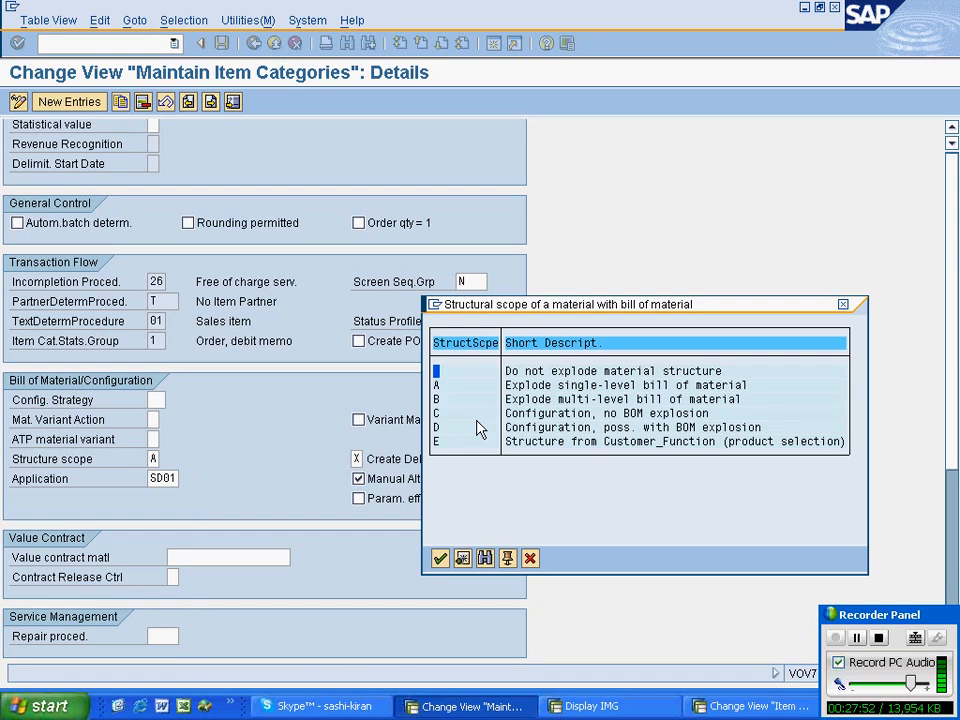
pyautogui.click(437, 385)
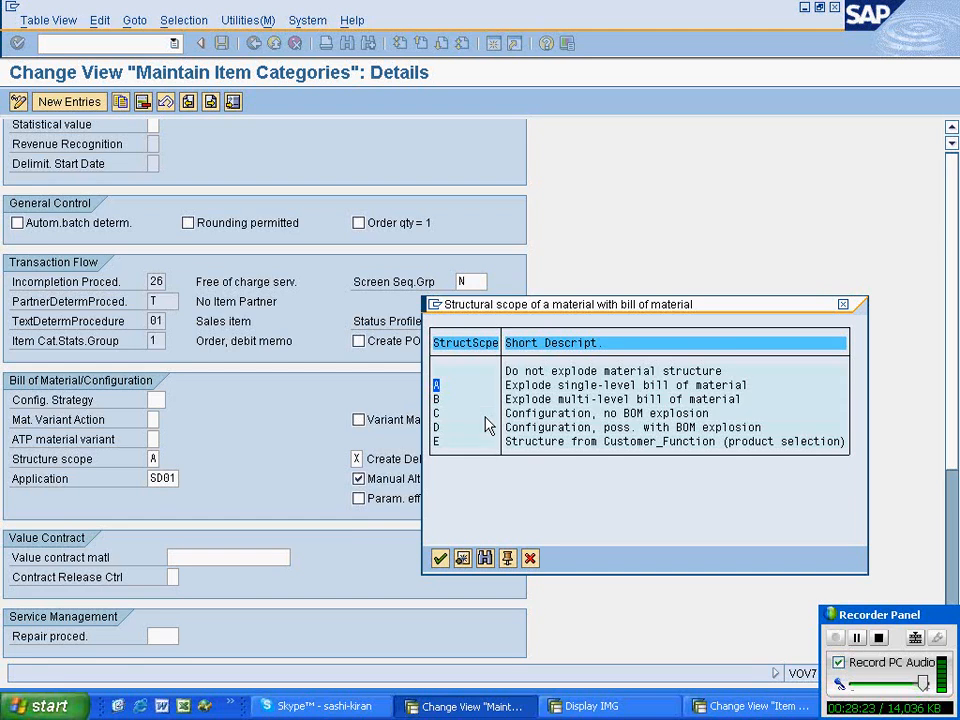
pyautogui.click(843, 304)
# Step: Examine the possible Application values for item category TAP, including BEST, INST, PP01 and SD01, and close the list without changing the setting
pyautogui.click(176, 477)
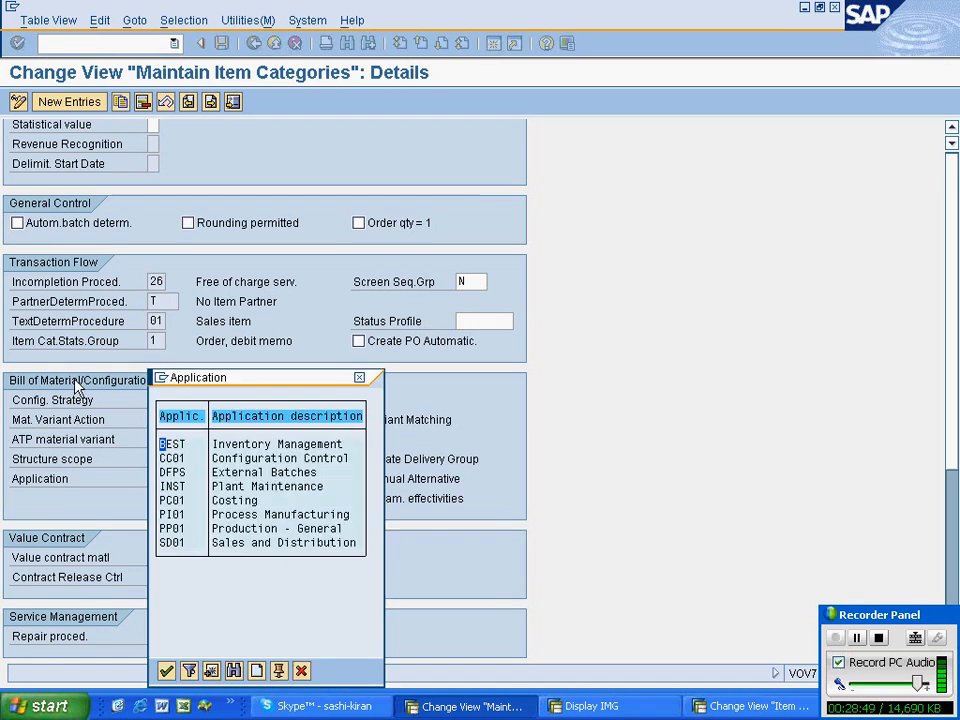
pyautogui.click(170, 543)
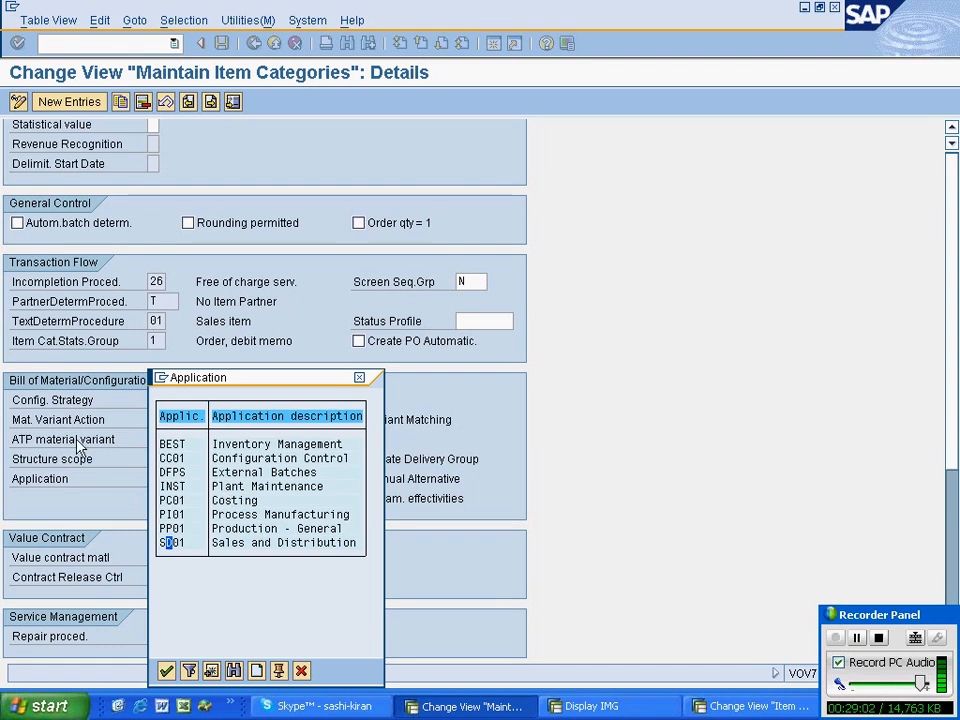
pyautogui.click(213, 443)
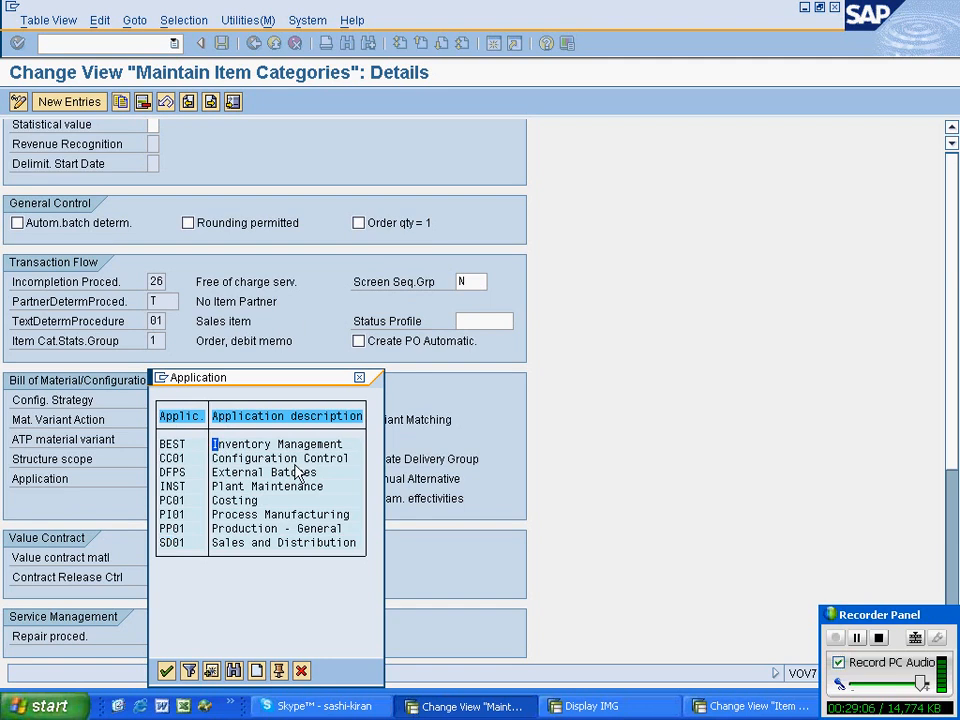
pyautogui.click(213, 486)
pyautogui.click(214, 528)
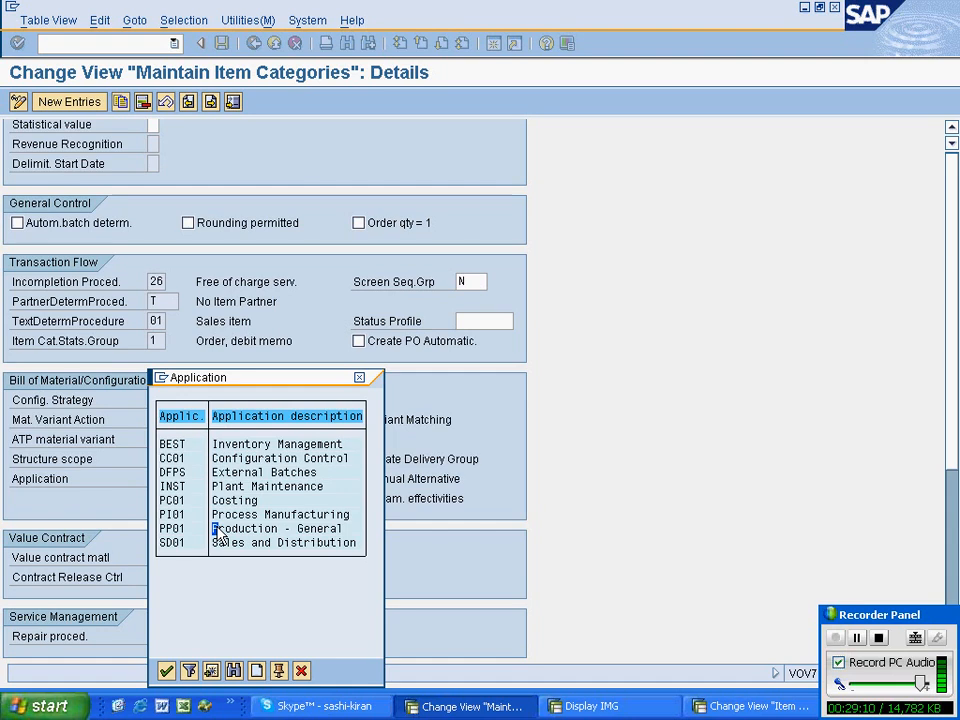
pyautogui.click(217, 448)
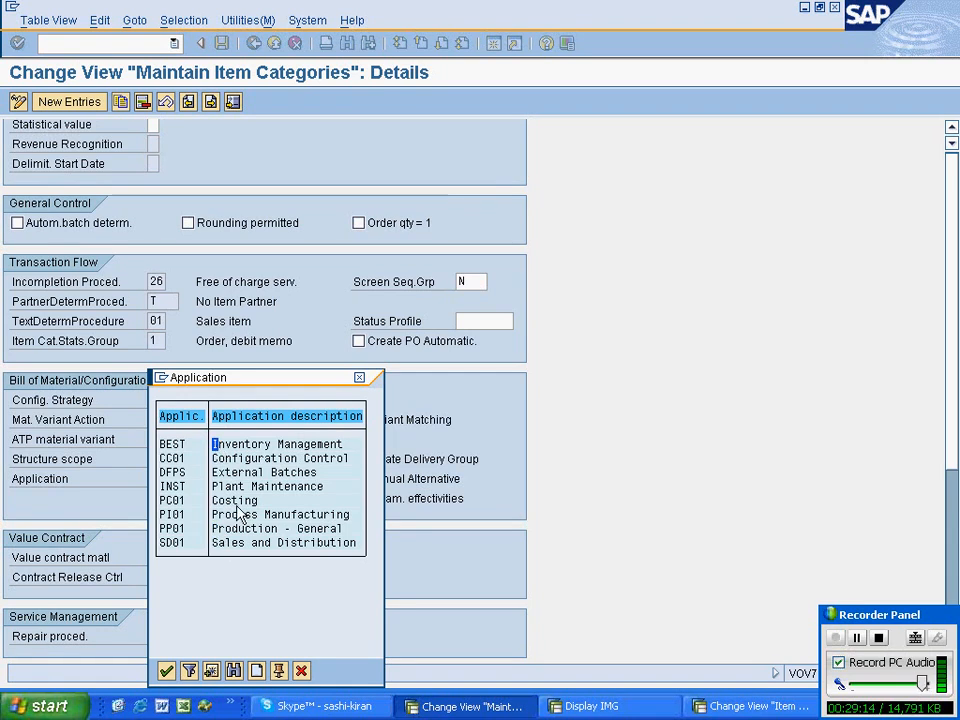
pyautogui.click(214, 542)
pyautogui.click(169, 542)
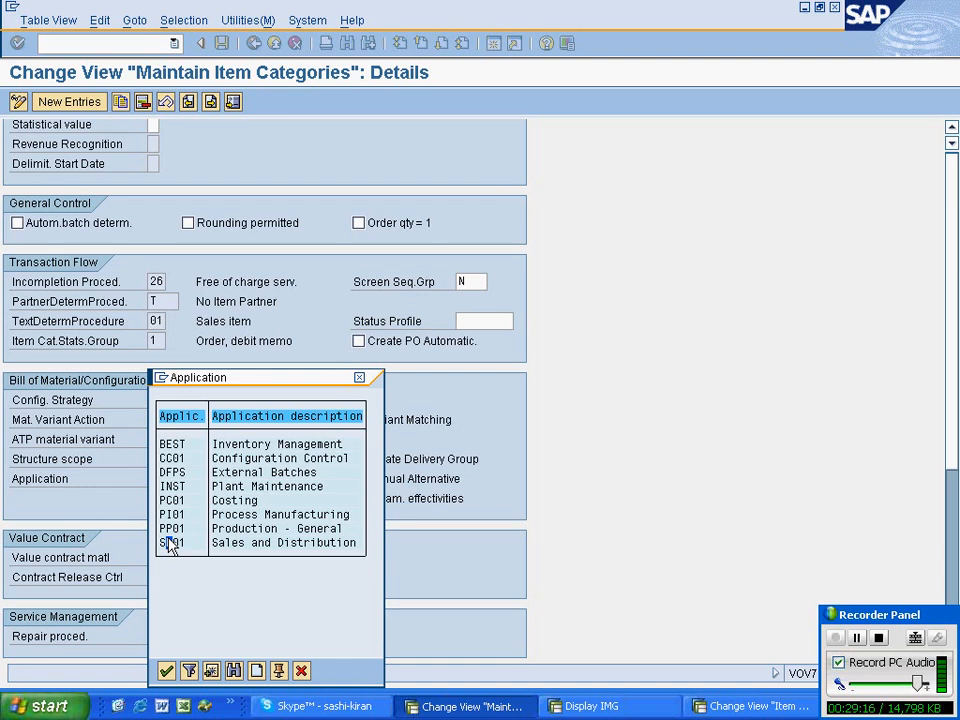
pyautogui.click(360, 381)
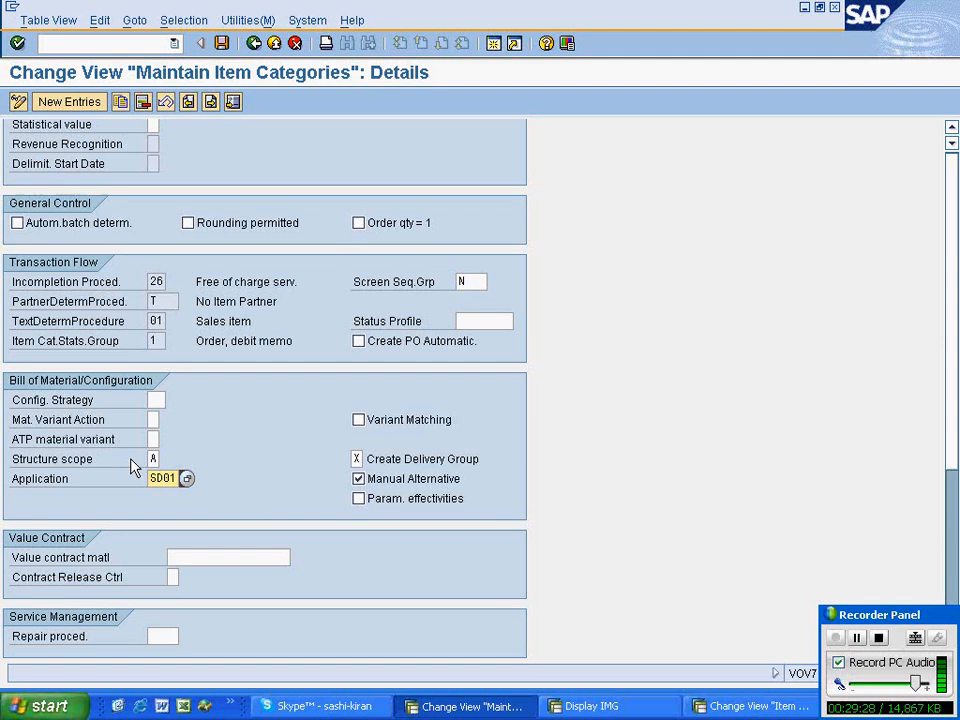
# Step: Switch from item category TAP to TAN and examine its Bill of Material/Configuration settings
pyautogui.scroll(5, 124, 431)
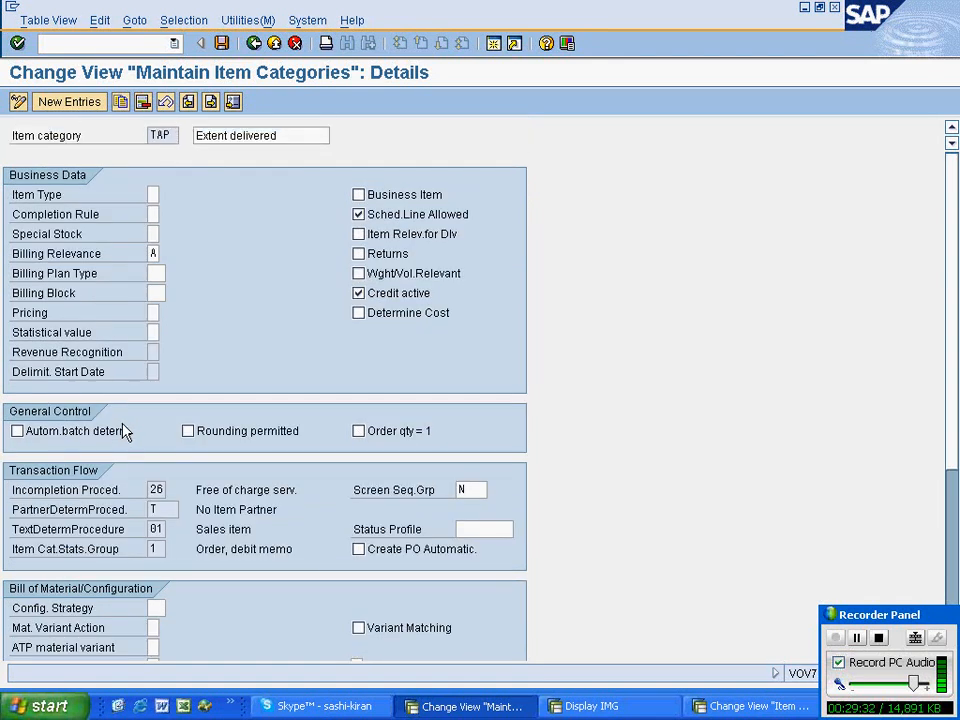
pyautogui.click(211, 105)
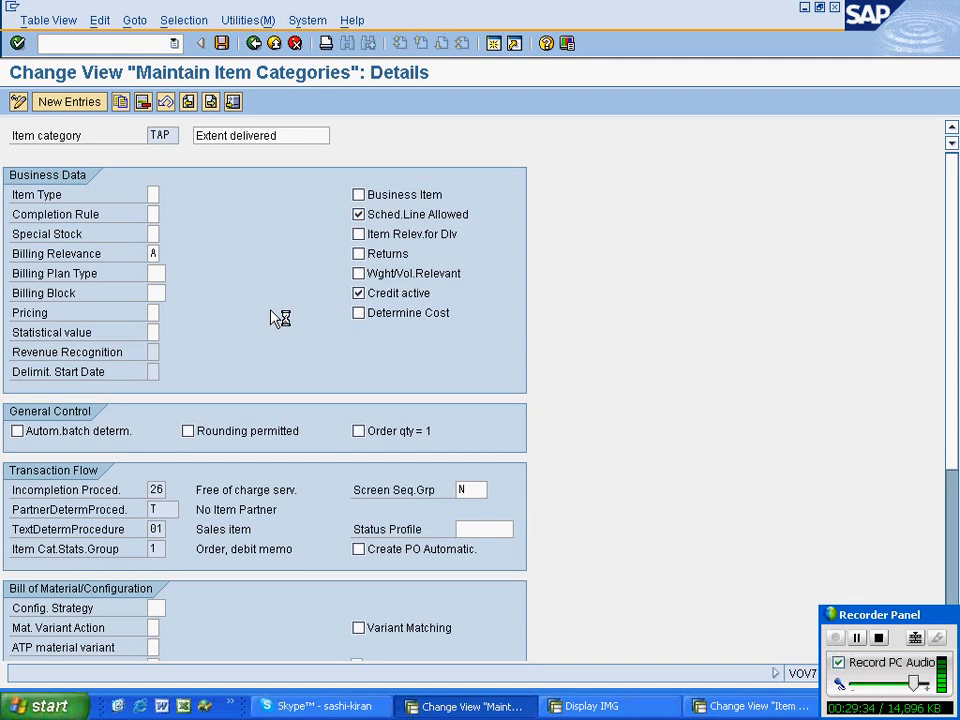
pyautogui.click(188, 103)
pyautogui.scroll(-3, 199, 508)
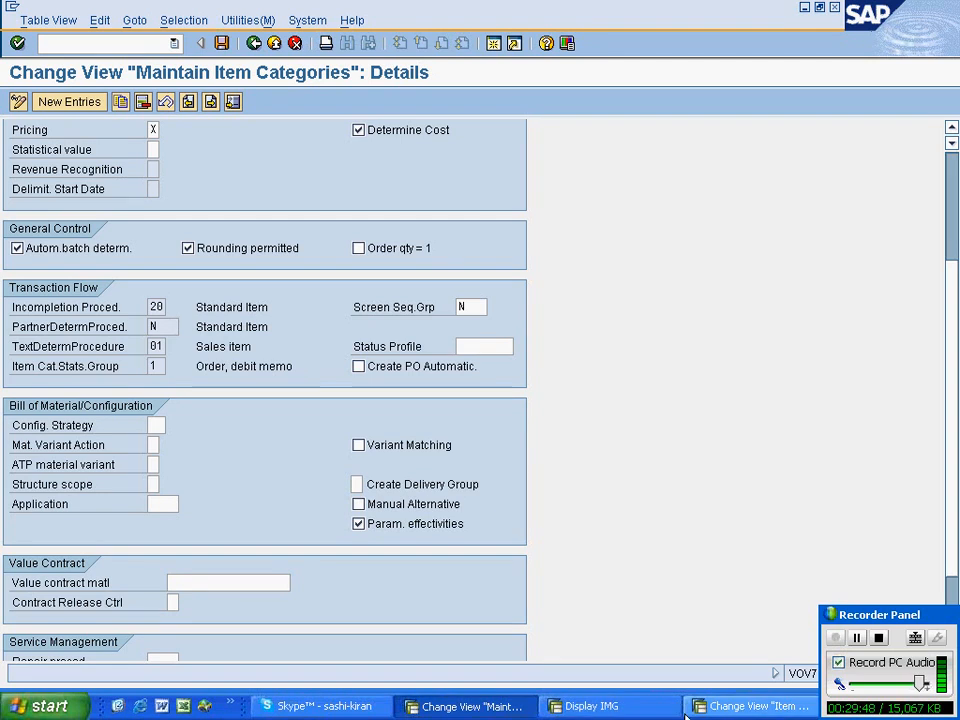
# Step: In the Item Category Assignment session, recheck the OR/NORM entry for higher-level category TAP and deselect the one for TAQ
pyautogui.click(755, 706)
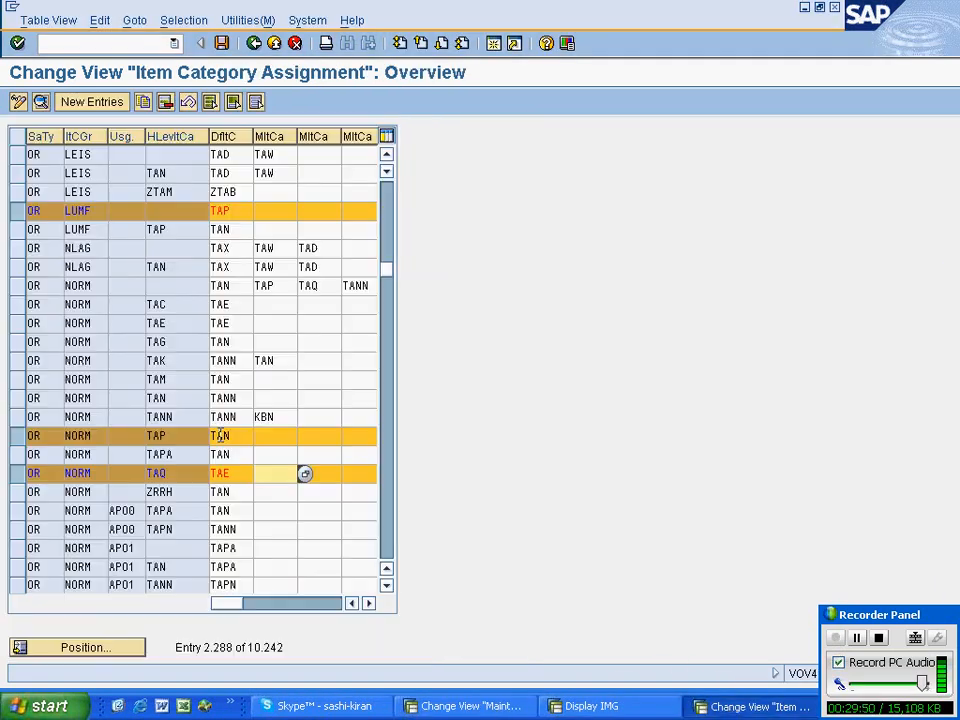
pyautogui.doubleClick(157, 436)
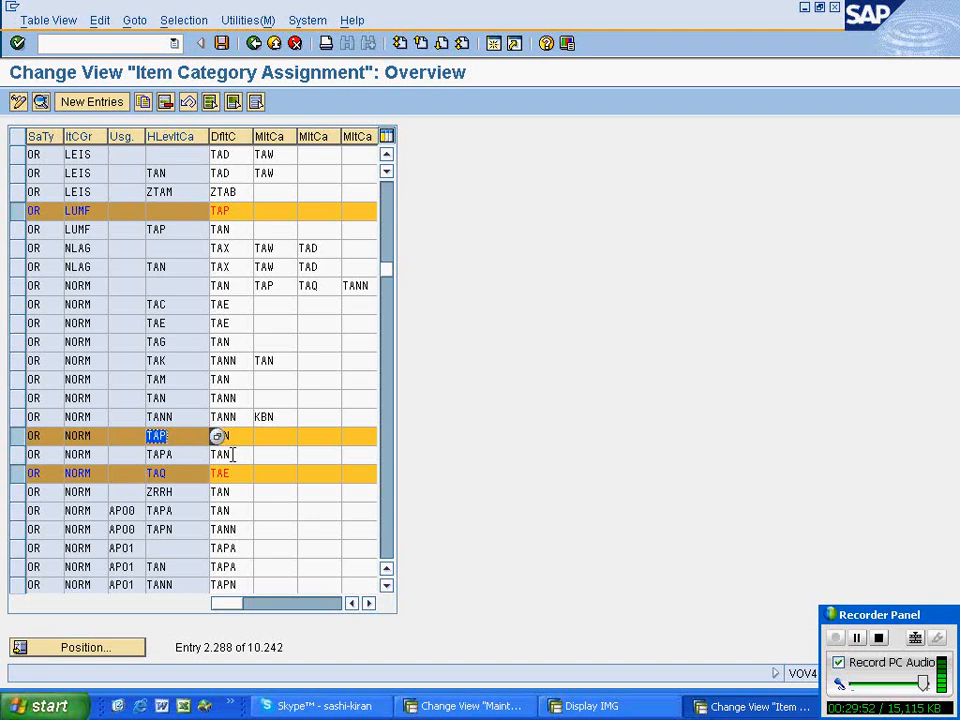
pyautogui.press('Tab')
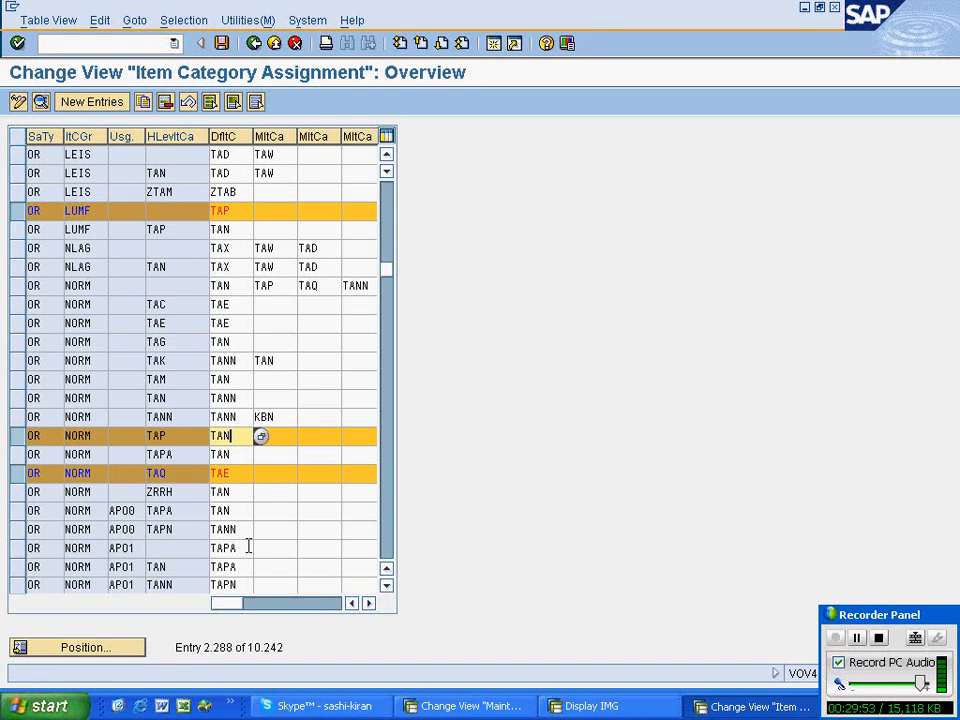
pyautogui.click(17, 484)
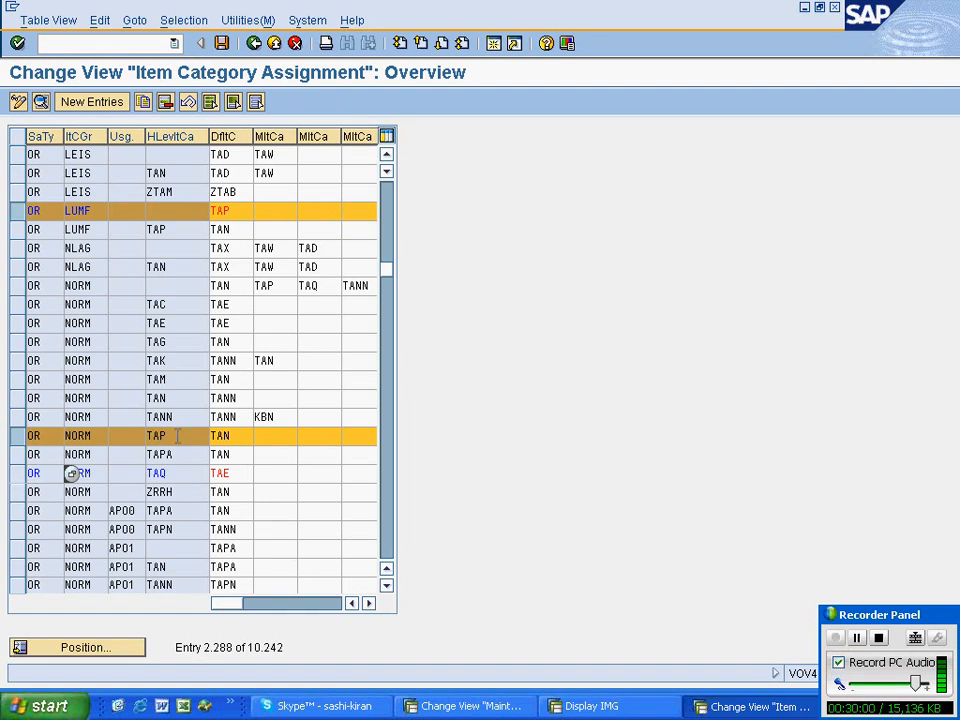
pyautogui.moveTo(177, 435); pyautogui.dragTo(139, 436)
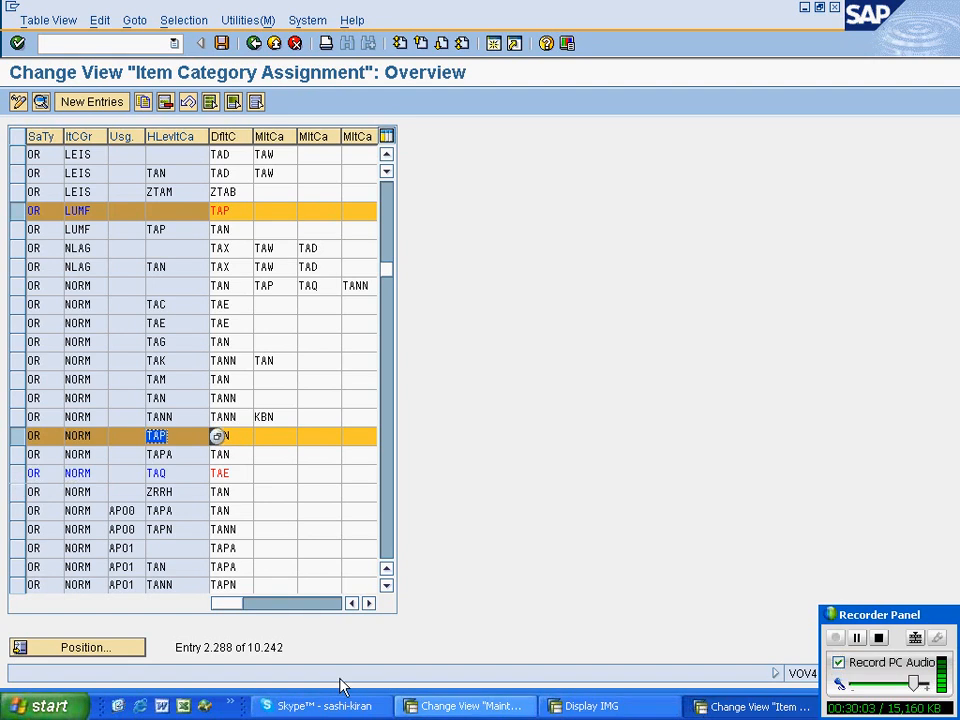
# Step: Return to the Maintain Item Categories session and display the details of item category TAP
pyautogui.click(465, 706)
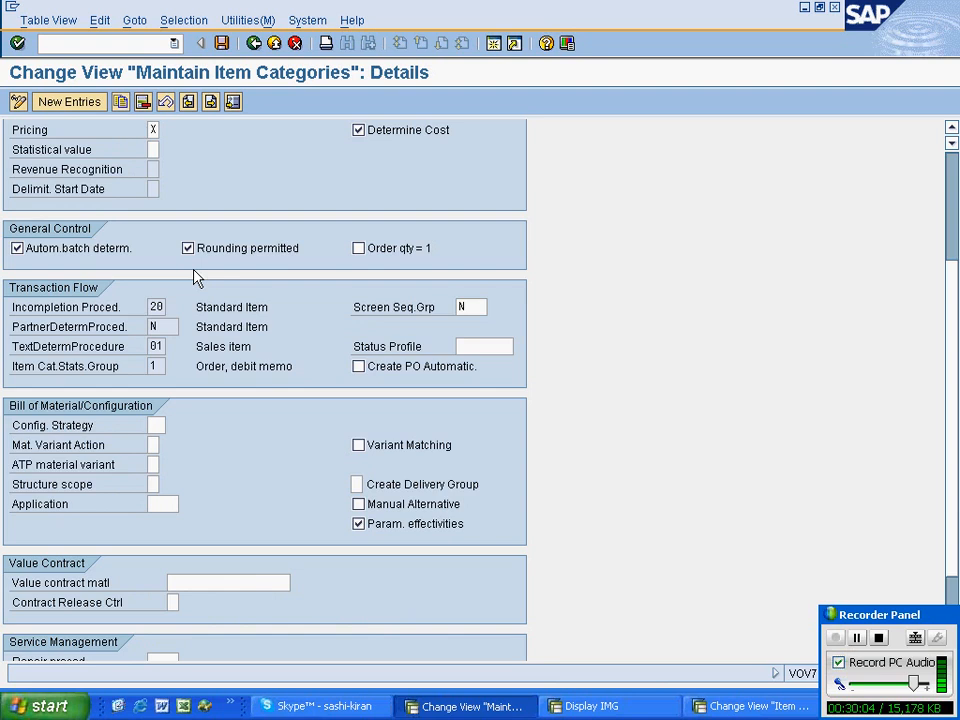
pyautogui.scroll(2, 306, 285)
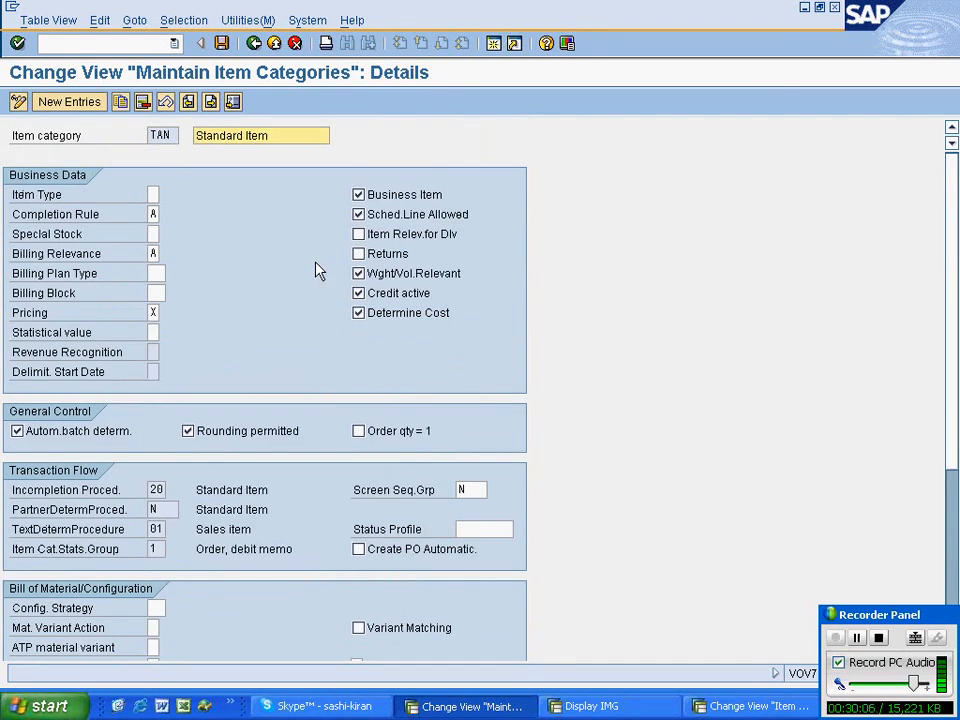
pyautogui.click(210, 101)
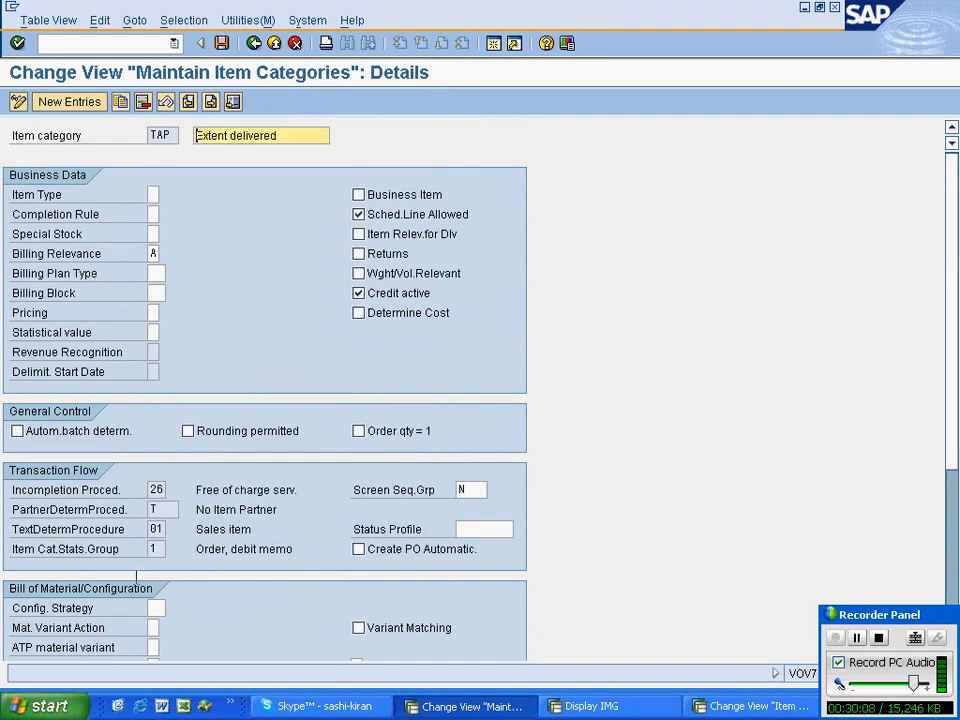
# Step: Check the Bill of Material/Configuration settings of TAP, then deselect item categories TAN and TAP in the overview
pyautogui.scroll(-2, 265, 390)
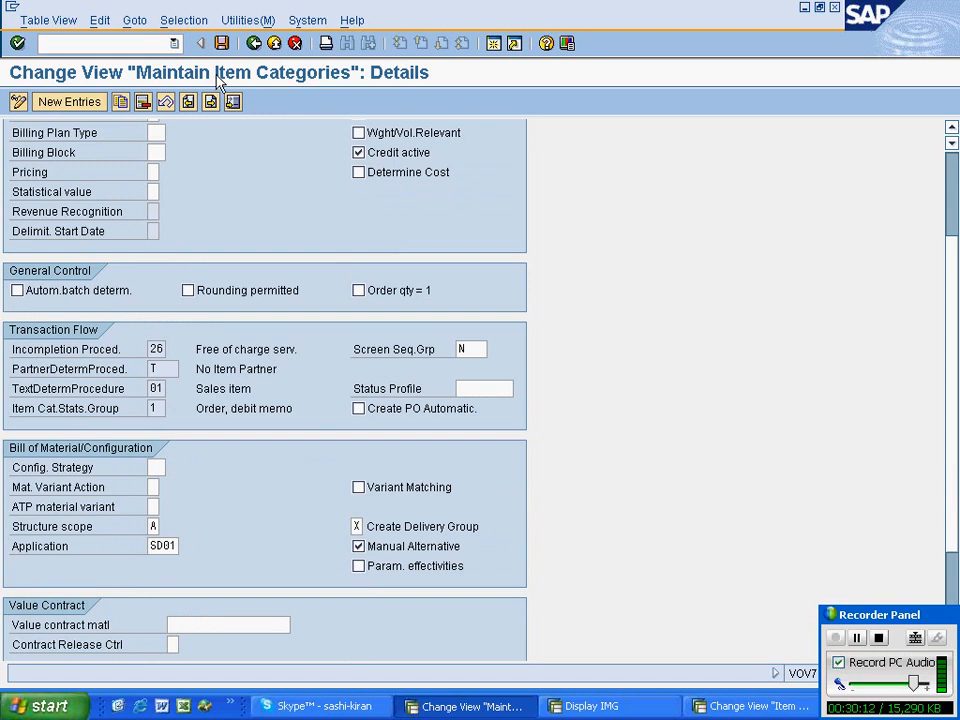
pyautogui.click(255, 44)
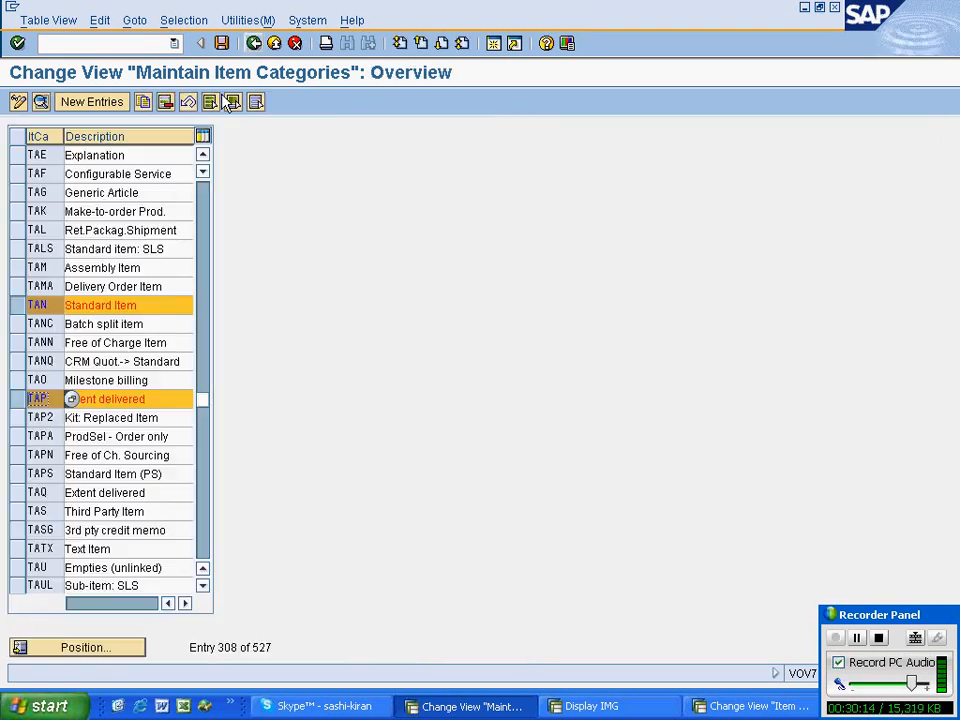
pyautogui.click(16, 305)
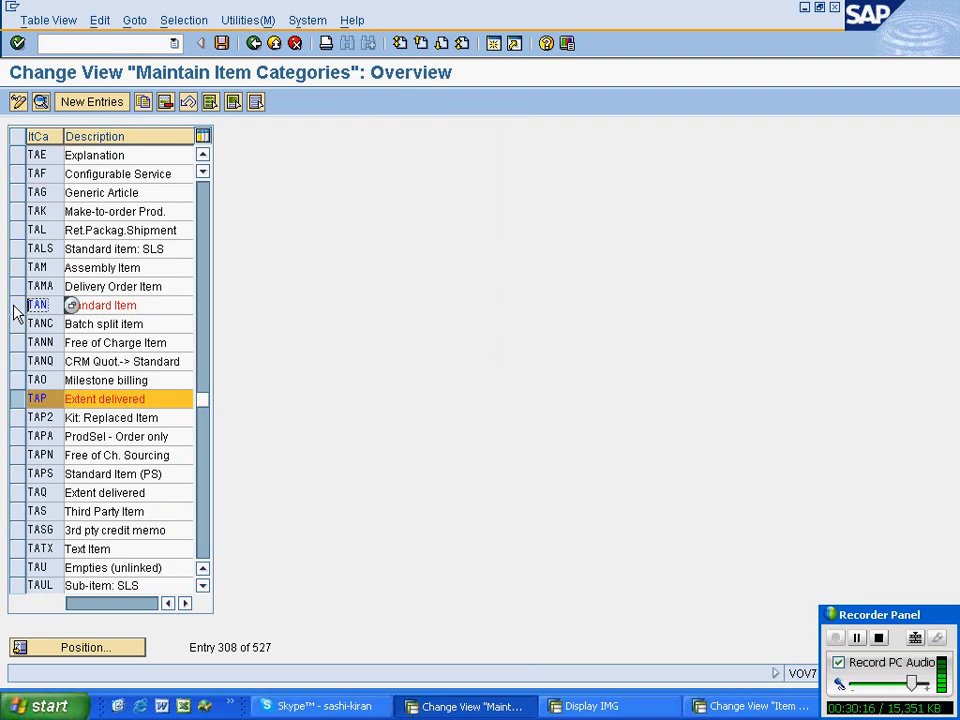
pyautogui.click(16, 400)
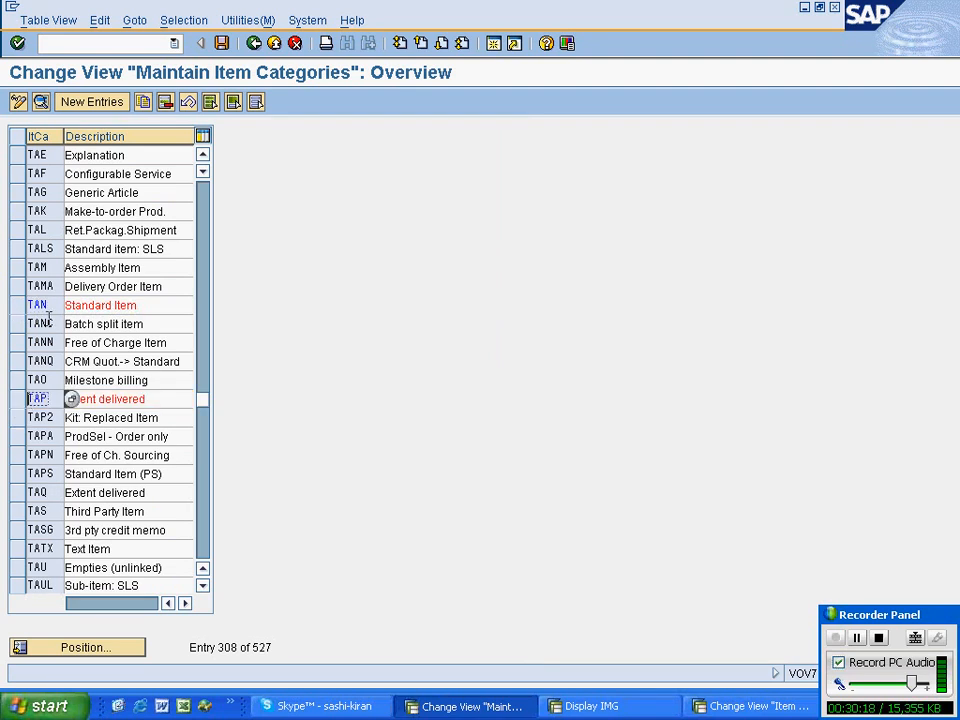
# Step: Position the item category list at TAQ and display the details of that category
pyautogui.click(72, 652)
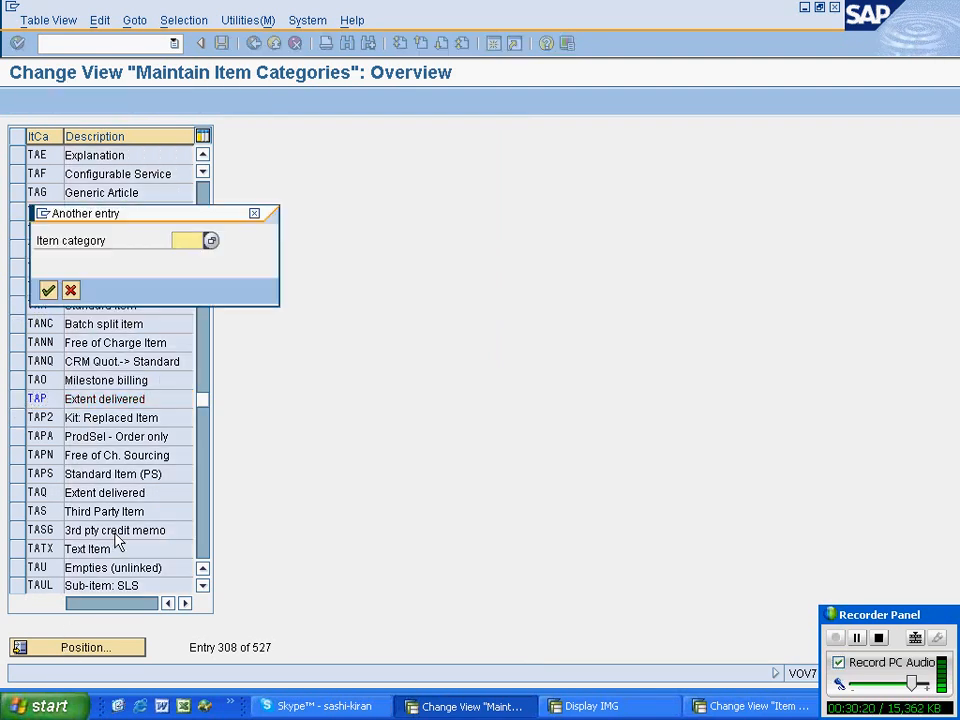
pyautogui.click(188, 237)
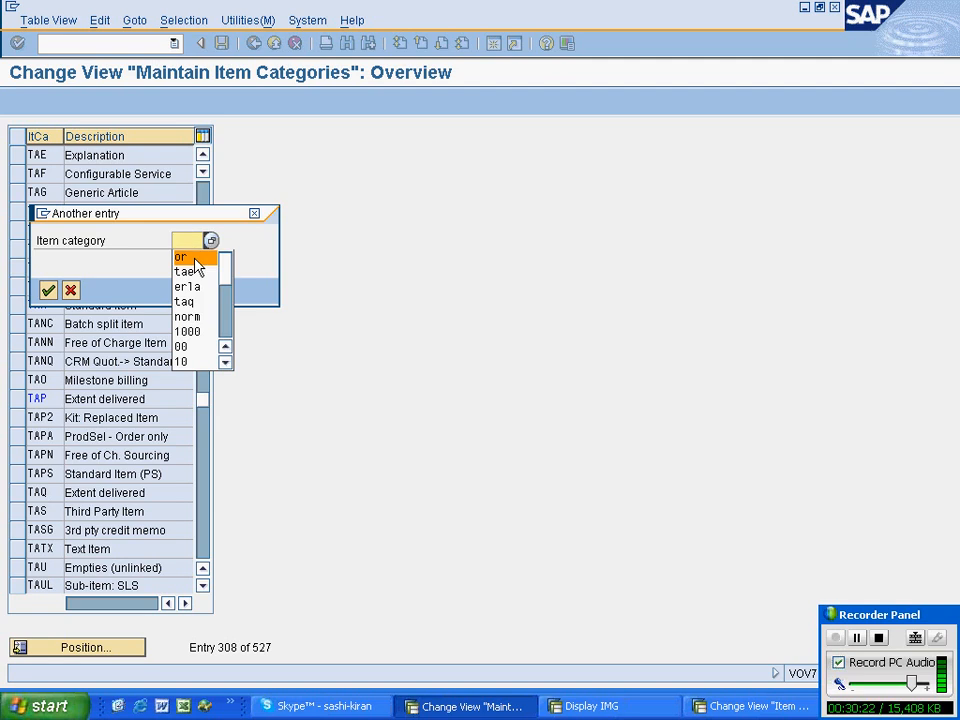
pyautogui.click(200, 305)
pyautogui.click(48, 290)
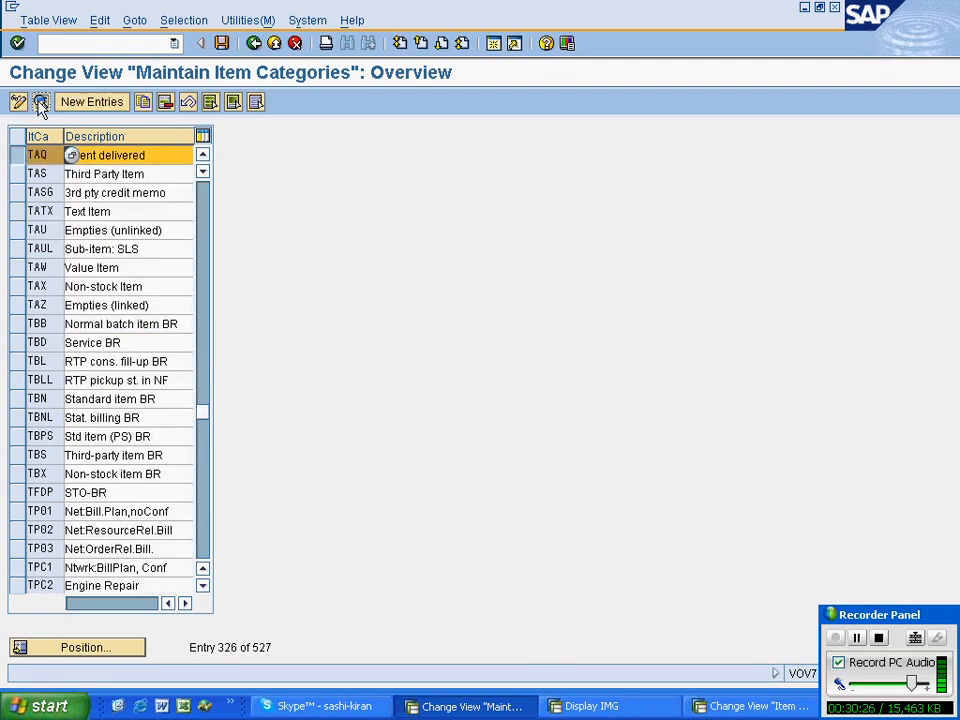
pyautogui.click(40, 101)
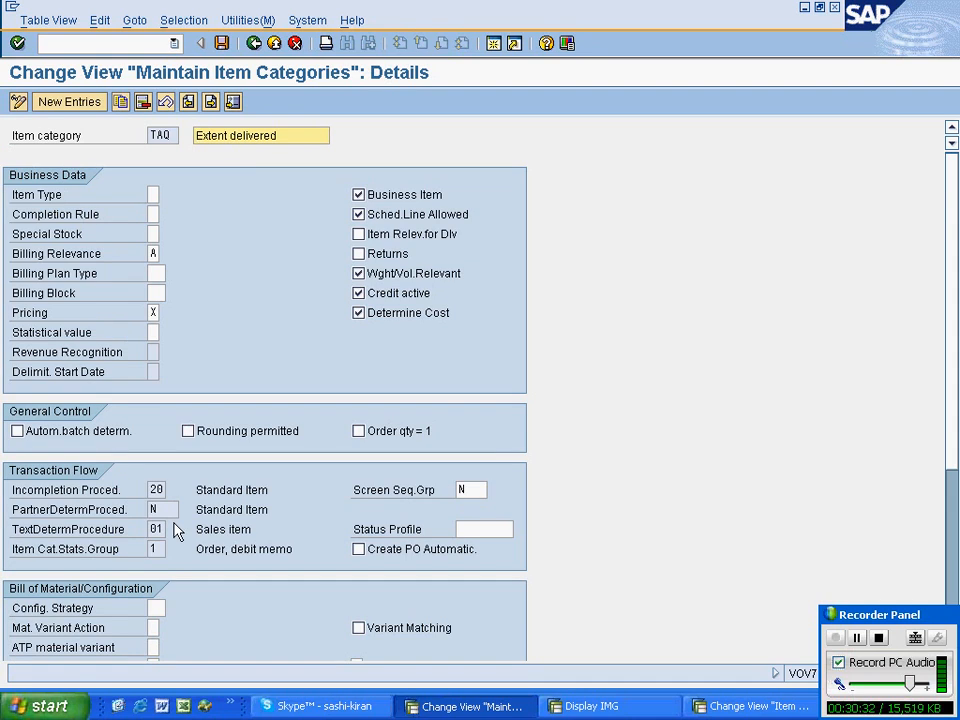
# Step: Examine the structure scope and application of item category TAQ, save the entry and go back from its details
pyautogui.scroll(-1, 177, 531)
pyautogui.scroll(-1, 176, 531)
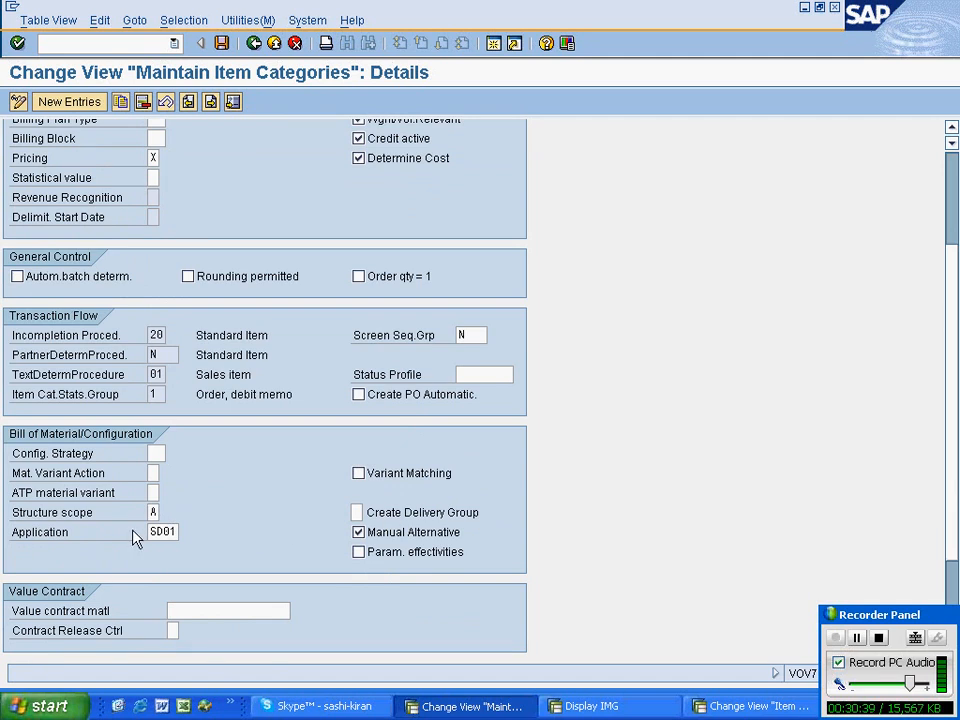
pyautogui.click(157, 512)
pyautogui.click(221, 43)
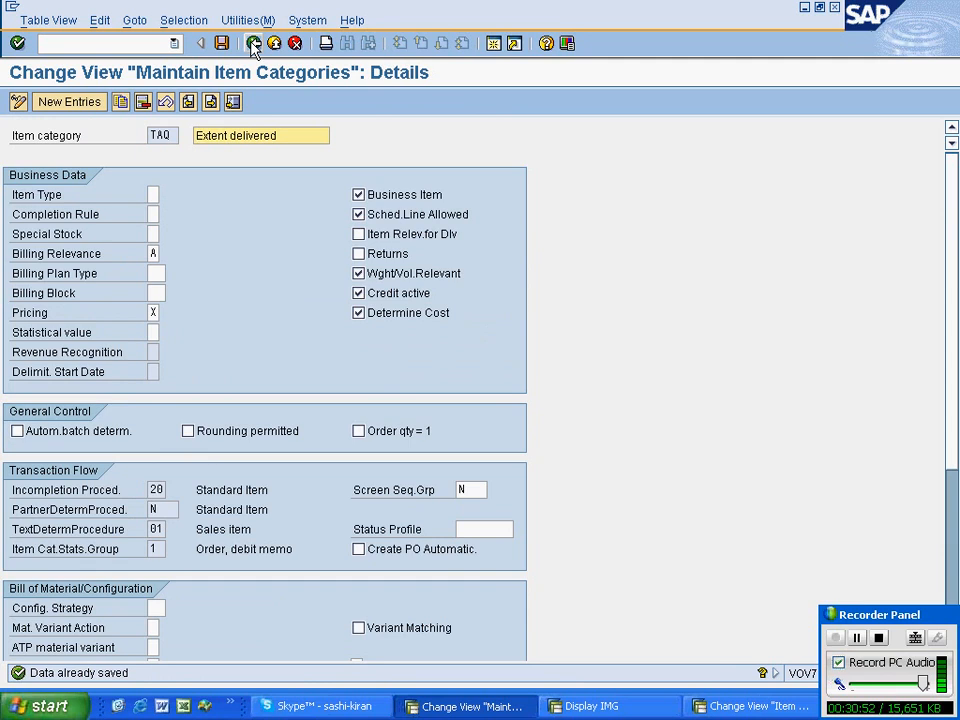
pyautogui.click(254, 45)
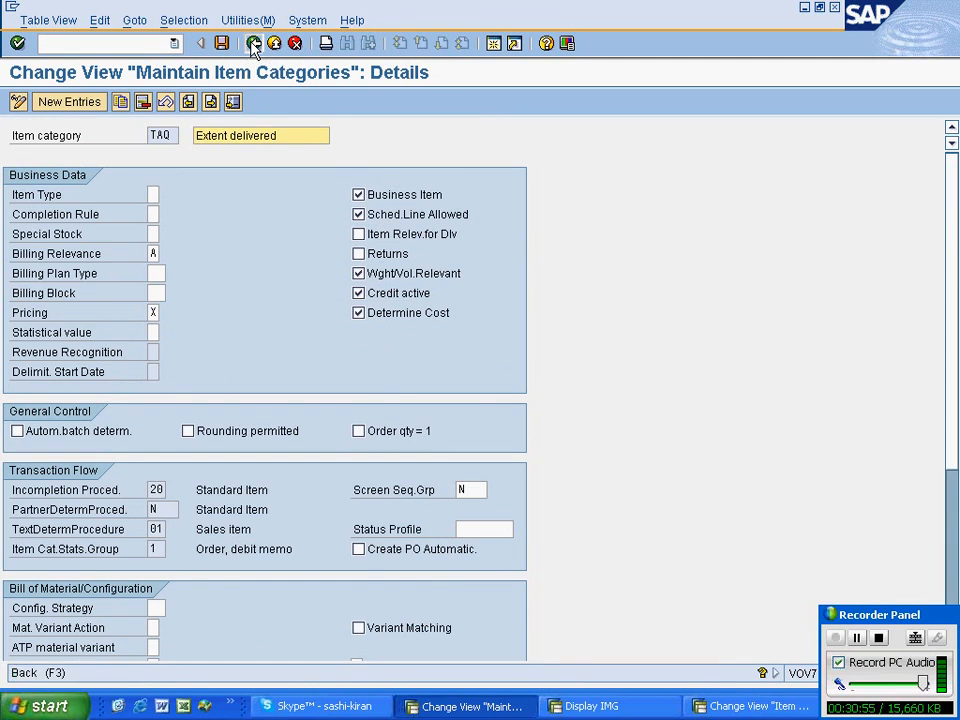